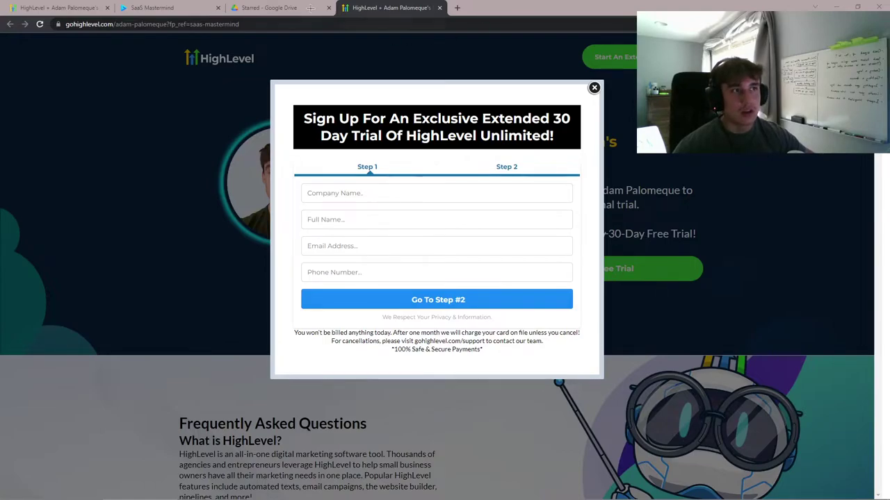
Step: Switch to the SaaS Mastermind agency account, view its sub-accounts list and open the Agency Dashboard
{"action": "left_click", "coordinate": [159, 7]}
{"action": "left_click", "coordinate": [40, 135]}
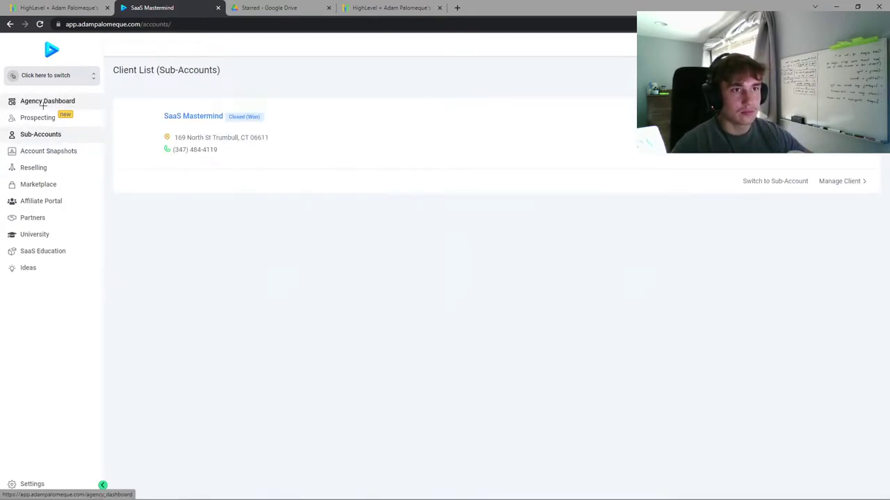
{"action": "left_click", "coordinate": [42, 103]}
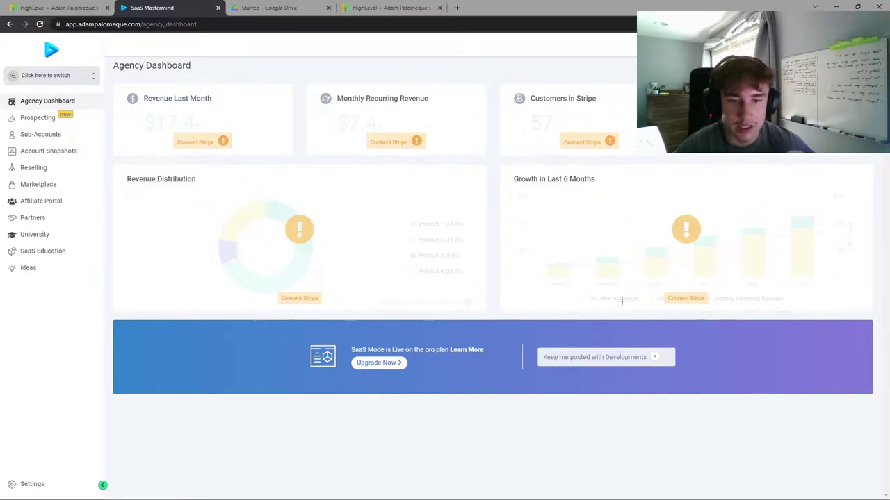
Step: View the sub-accounts offered in the account switcher and close it again
{"action": "left_click", "coordinate": [31, 74]}
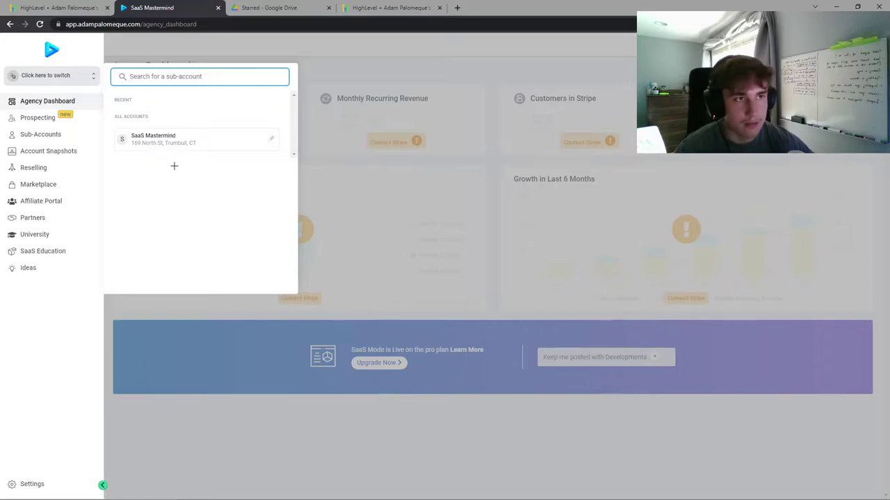
{"action": "left_click", "coordinate": [236, 49]}
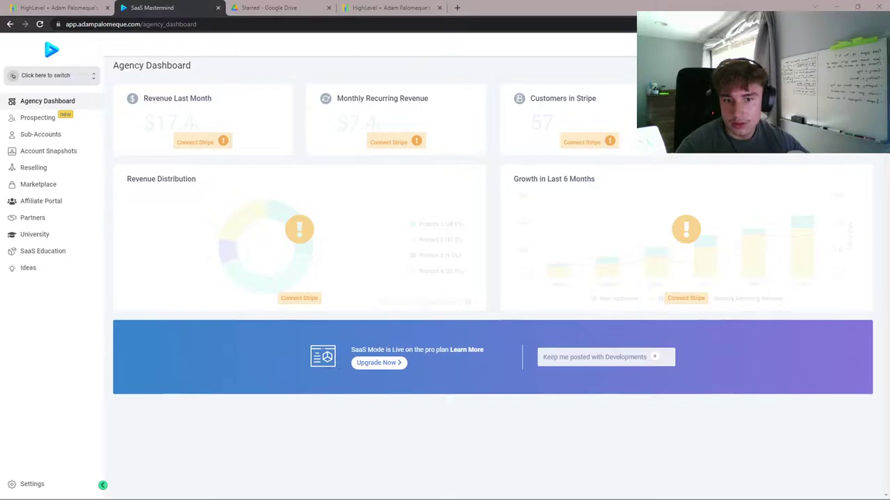
{"action": "left_click", "coordinate": [95, 75]}
{"action": "left_click", "coordinate": [72, 58]}
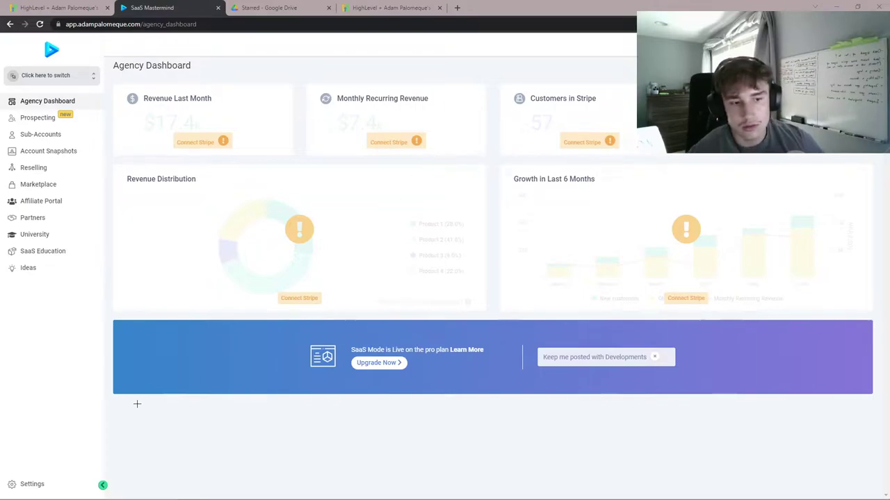
Step: Look at the agency's My Profile and Company settings and return to the Agency Dashboard
{"action": "left_click", "coordinate": [31, 484]}
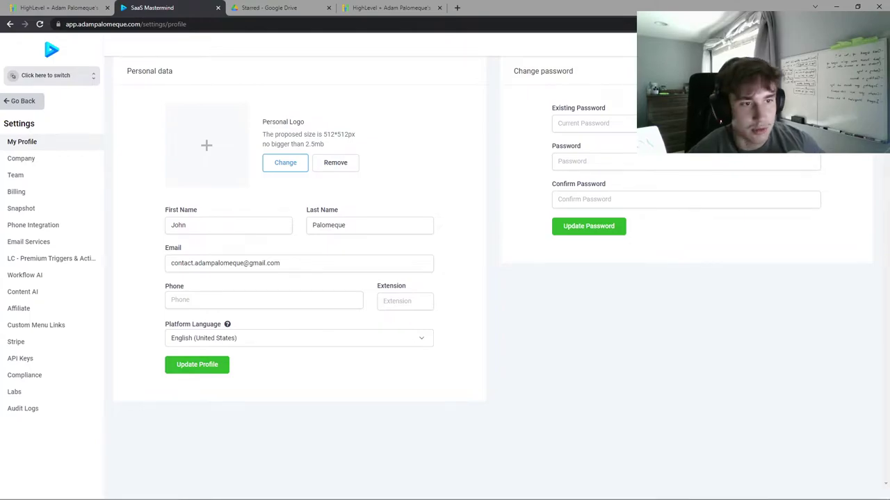
{"action": "left_click", "coordinate": [9, 101]}
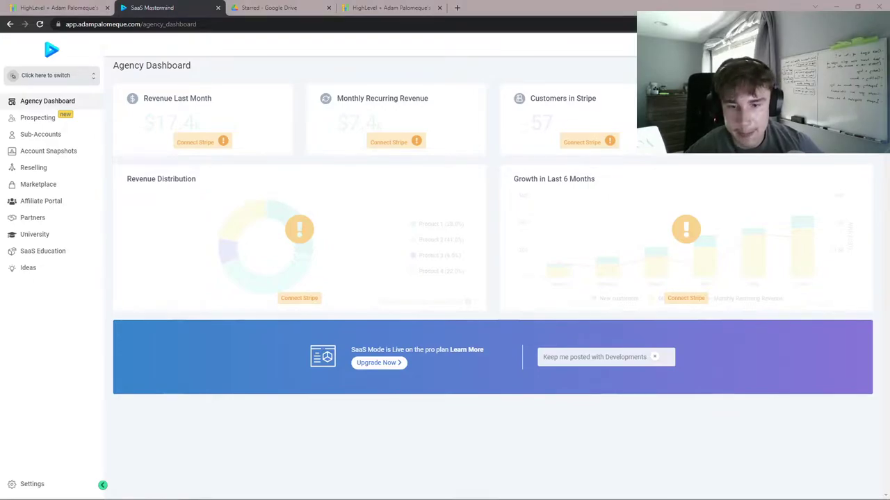
{"action": "left_click", "coordinate": [25, 483]}
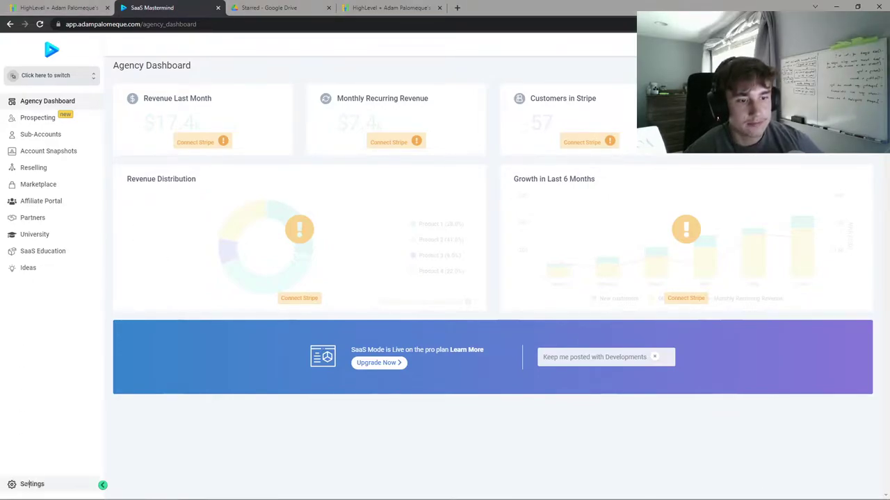
{"action": "left_click", "coordinate": [53, 159]}
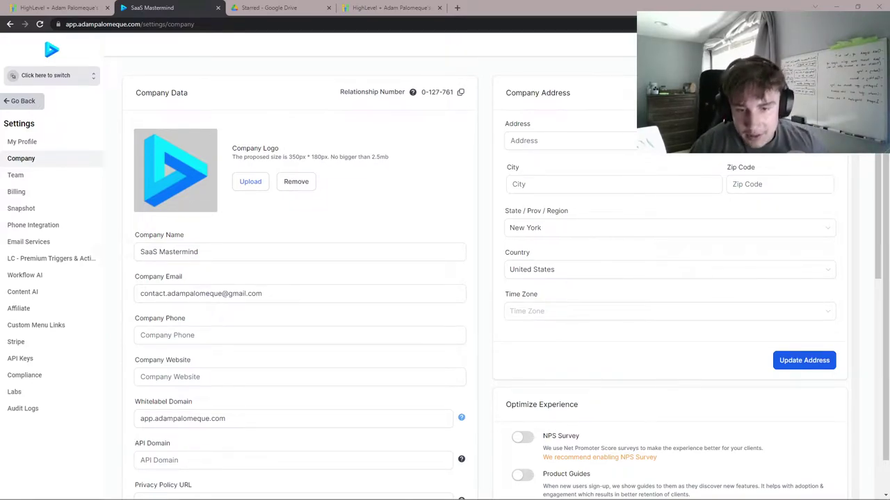
{"action": "left_click", "coordinate": [14, 101]}
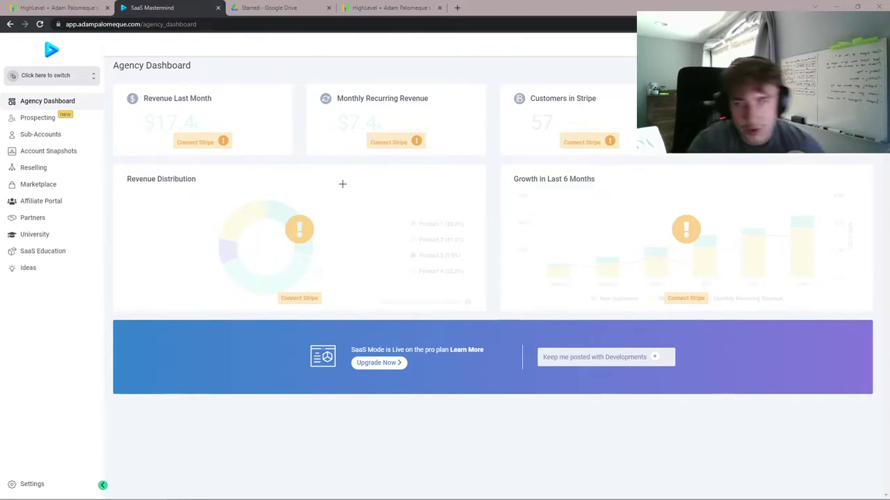
Step: Open the agency's Company settings and bring the company logo and company data section into view
{"action": "left_click", "coordinate": [33, 484]}
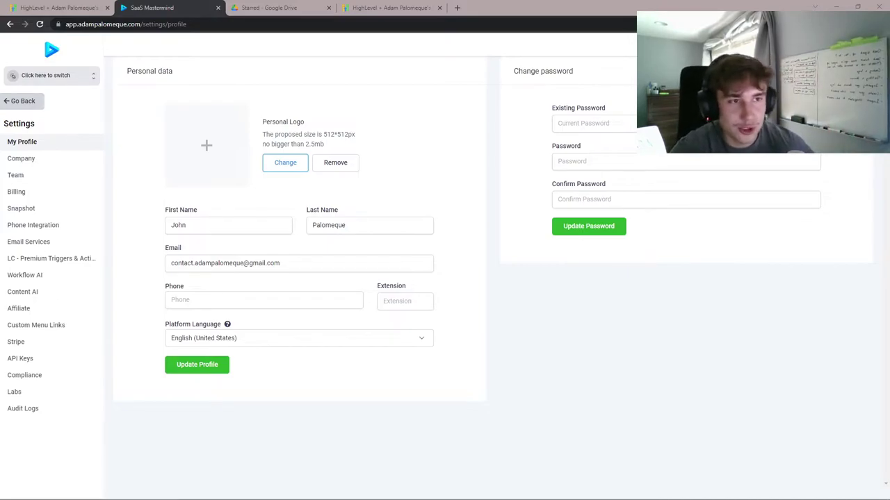
{"action": "left_click", "coordinate": [21, 159]}
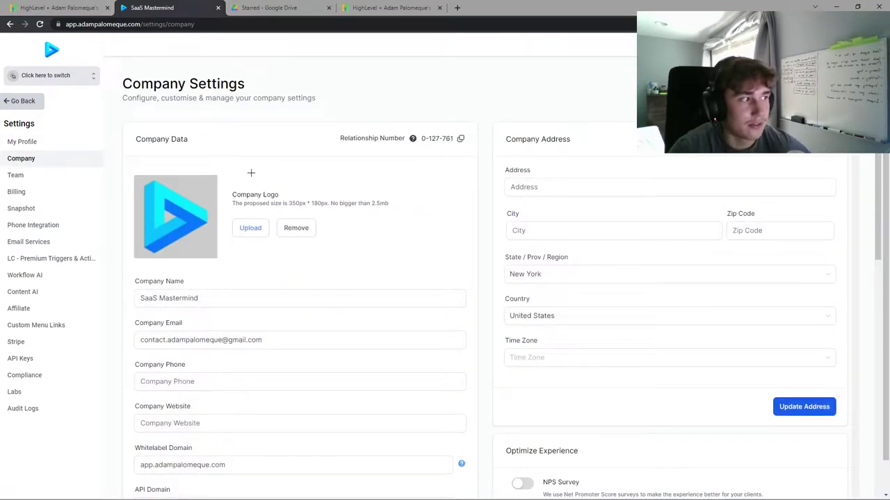
{"action": "scroll", "coordinate": [381, 207], "scroll_direction": "down", "scroll_amount": 1}
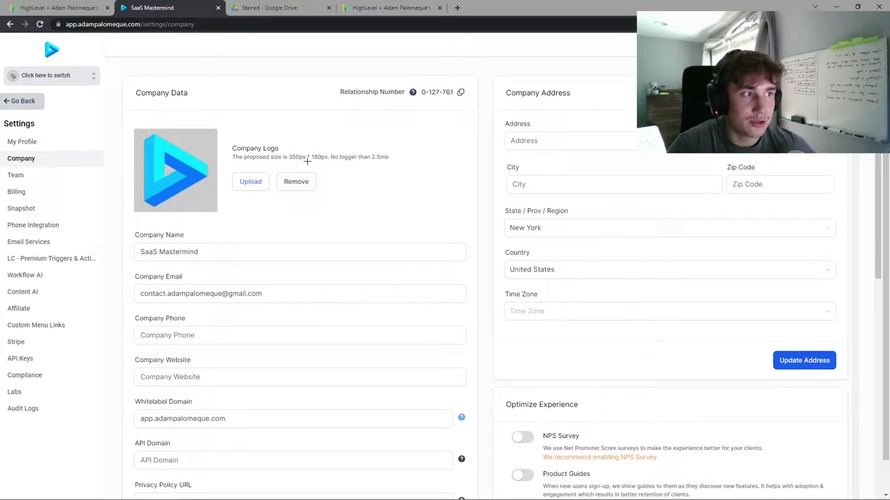
Step: Open Canva from the Work bookmarks in a new browser tab and place that tab beside SaaS Mastermind
{"action": "left_click", "coordinate": [457, 8]}
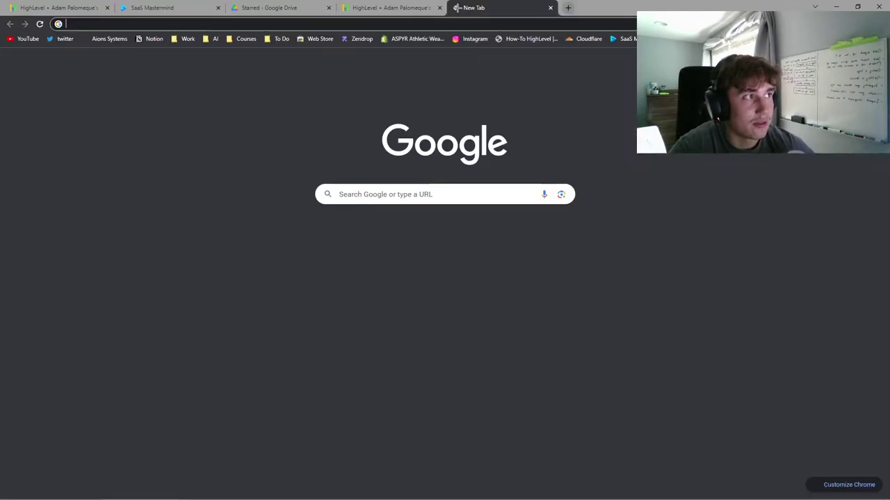
{"action": "left_click", "coordinate": [187, 39]}
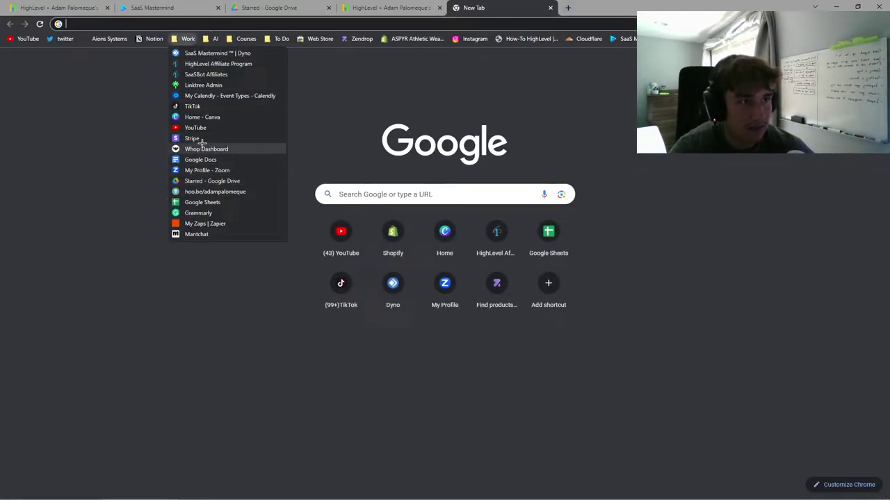
{"action": "left_click", "coordinate": [212, 118]}
{"action": "left_click_drag", "start_coordinate": [477, 7], "coordinate": [292, 21]}
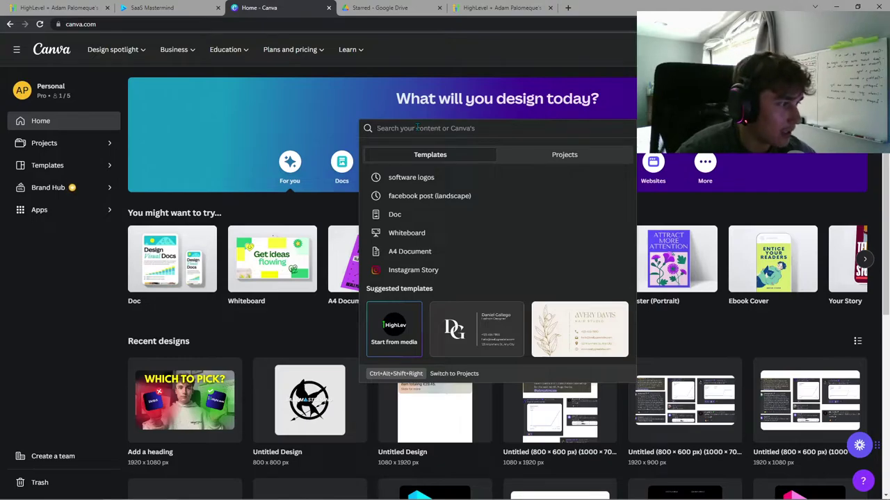
Step: Search the Canva templates for "software logo"
{"action": "type", "text": "s"}
{"action": "key", "text": "BackSpace"}
{"action": "type", "text": "software logo"}
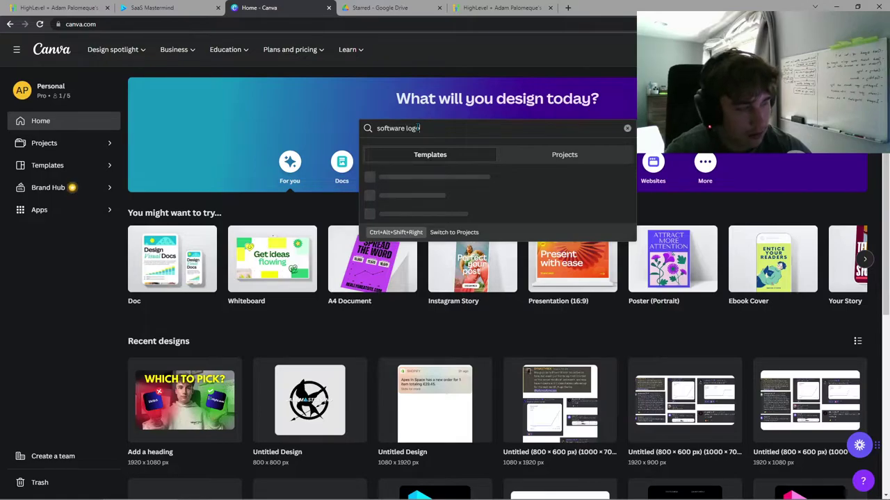
{"action": "key", "text": "Return"}
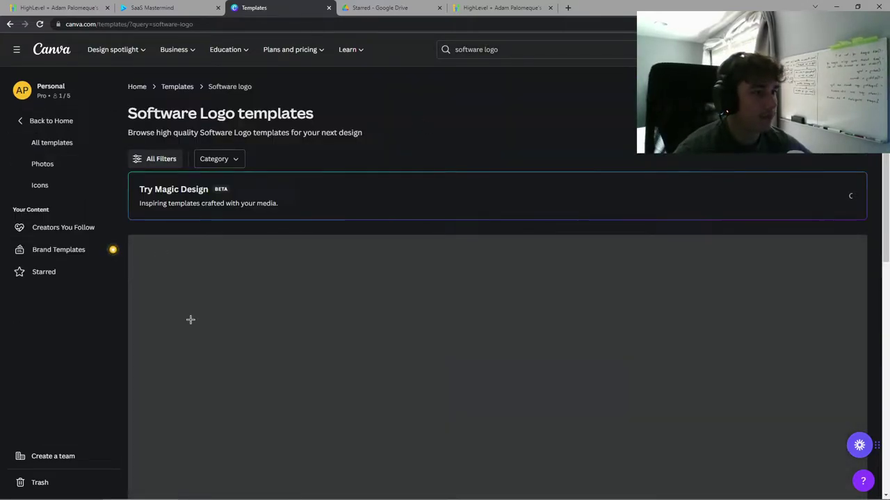
Step: Choose the Modern Blue Software SAAS Company Logo template showing "Salford & co." on white and open it for customizing
{"action": "scroll", "coordinate": [743, 186], "scroll_direction": "down", "scroll_amount": 2}
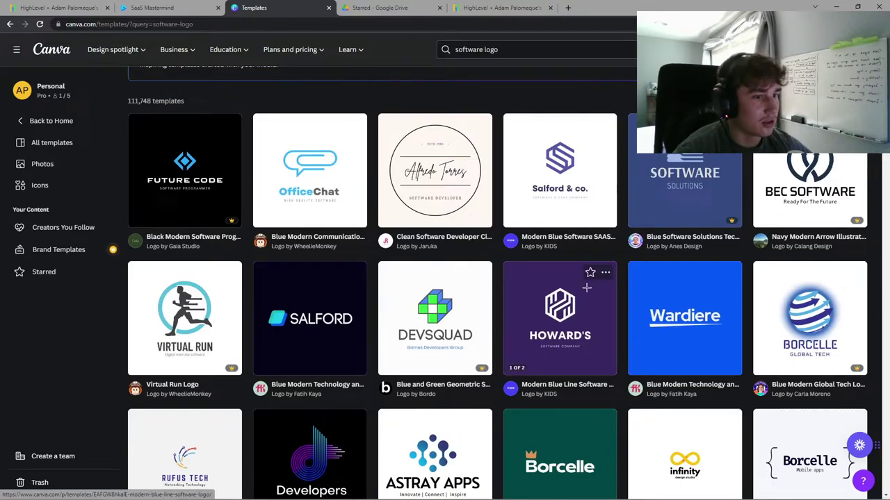
{"action": "left_click", "coordinate": [576, 170]}
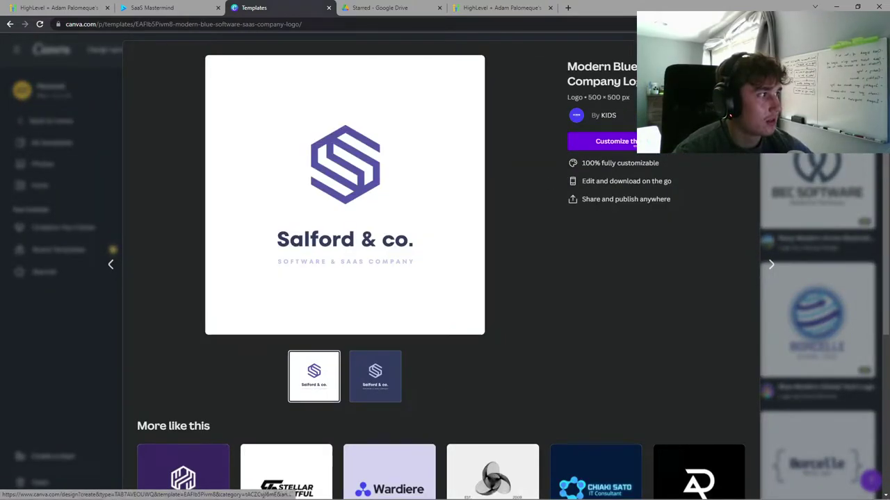
{"action": "left_click", "coordinate": [605, 141]}
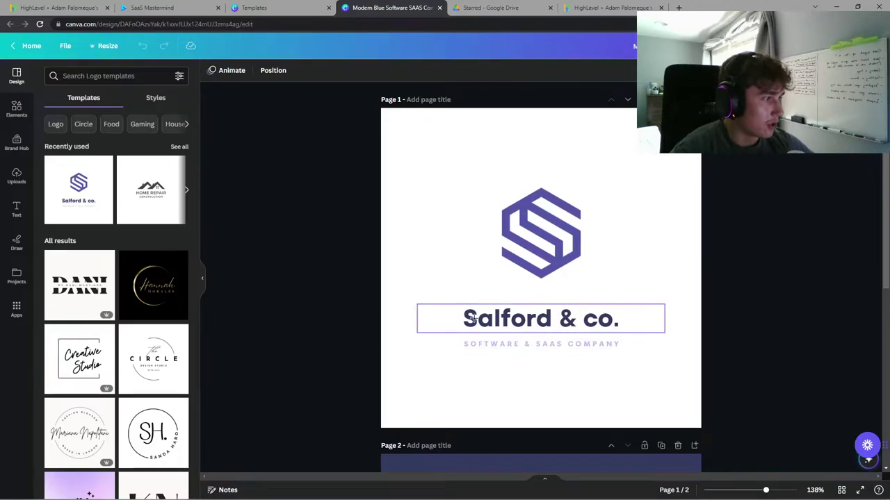
Step: Replace the "Salford & co." company name on page 1 of the logo with "Spider Systems"
{"action": "double_click", "coordinate": [629, 321]}
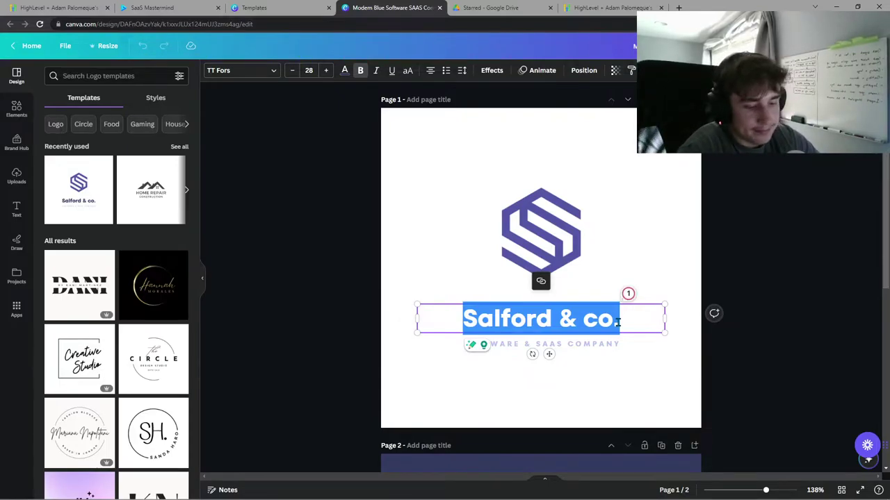
{"action": "type", "text": "spider"}
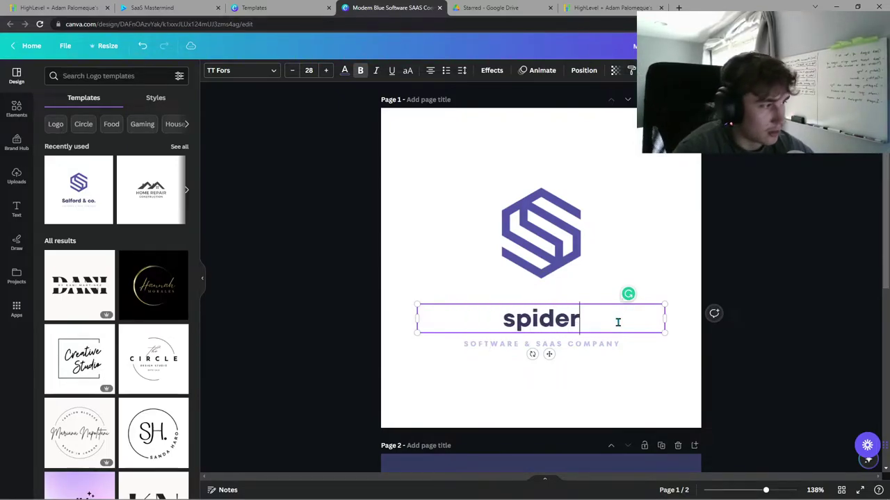
{"action": "key", "text": "BackSpace"}
{"action": "key", "text": "BackSpace"}
{"action": "key", "text": "BackSpace"}
{"action": "key", "text": "BackSpace"}
{"action": "key", "text": "BackSpace"}
{"action": "key", "text": "BackSpace"}
{"action": "key", "text": "BackSpace"}
{"action": "type", "text": "Sp["}
{"action": "key", "text": "BackSpace"}
{"action": "type", "text": "ider4"}
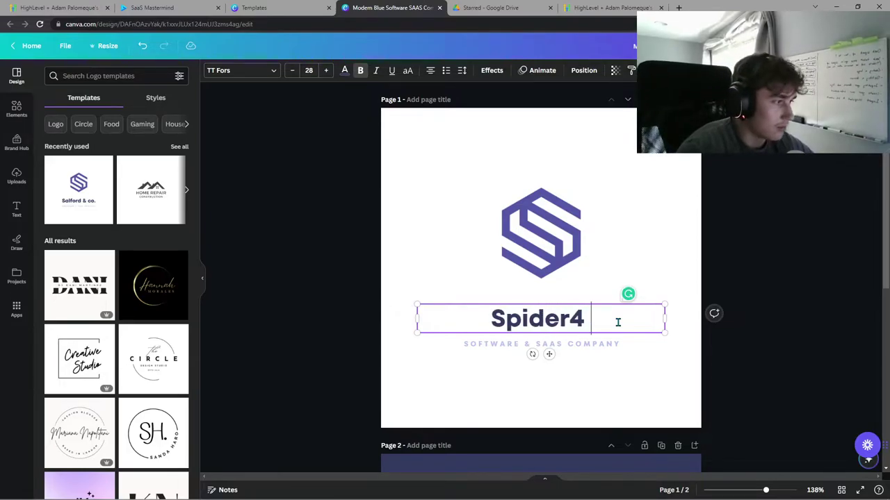
{"action": "key", "text": "BackSpace"}
{"action": "type", "text": "S"}
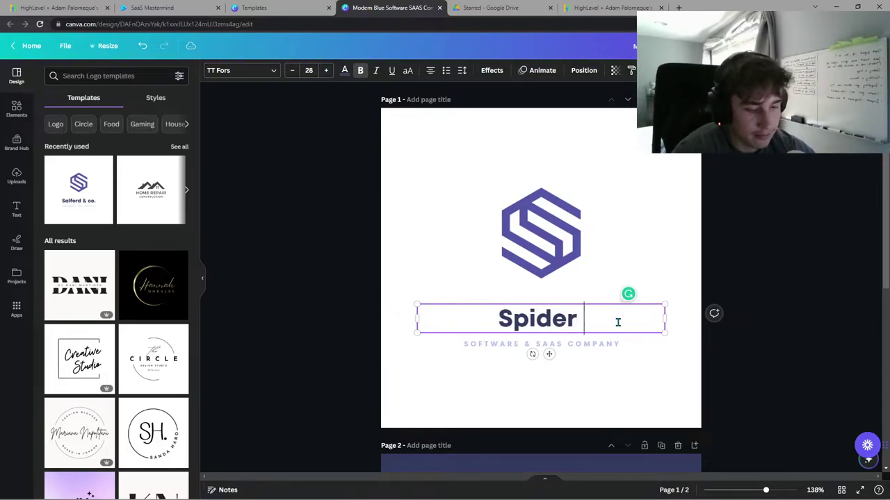
{"action": "type", "text": "ystems"}
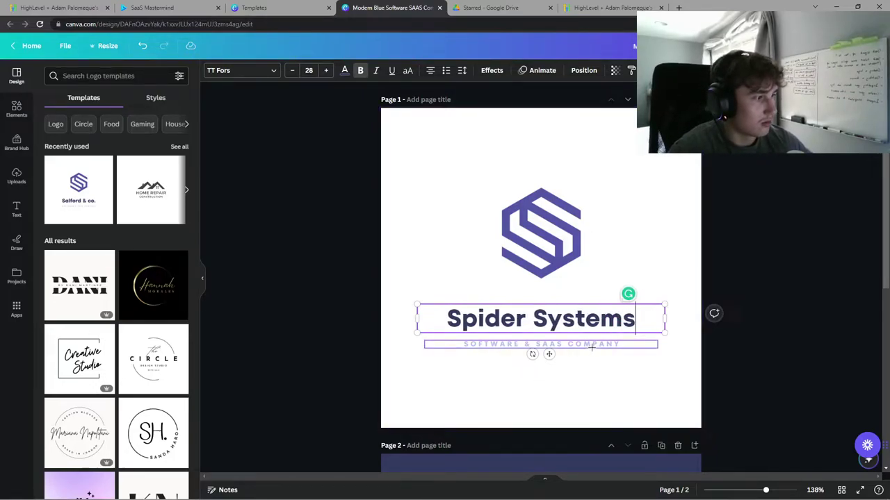
Step: Delete the "Software & SaaS Company" tagline and move the hexagonal S icon down closer to the company name
{"action": "left_click", "coordinate": [592, 345]}
{"action": "key", "text": "Delete"}
{"action": "left_click_drag", "start_coordinate": [557, 243], "coordinate": [557, 258]}
{"action": "left_click", "coordinate": [620, 351]}
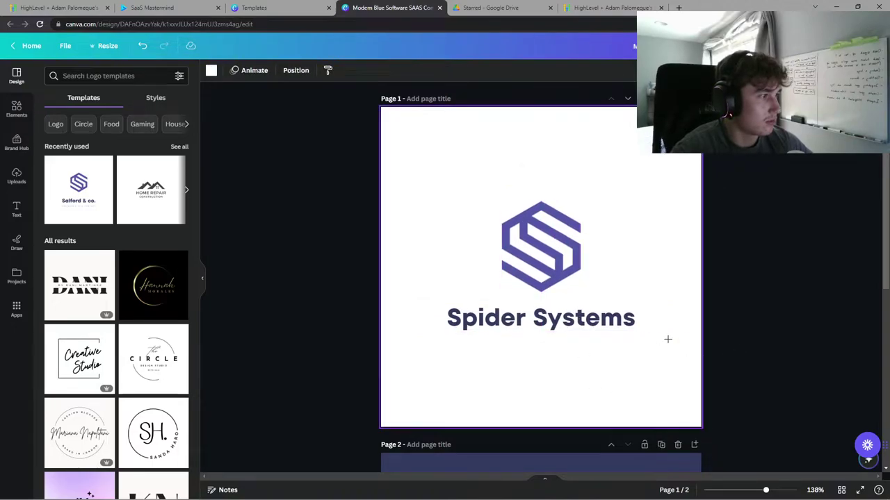
Step: Download all pages of the logo design as PNG with a transparent background
{"action": "scroll", "coordinate": [650, 339], "scroll_direction": "down", "scroll_amount": 5}
{"action": "scroll", "coordinate": [618, 305], "scroll_direction": "up", "scroll_amount": 5}
{"action": "scroll", "coordinate": [601, 278], "scroll_direction": "down", "scroll_amount": 2}
{"action": "scroll", "coordinate": [612, 222], "scroll_direction": "up", "scroll_amount": 2}
{"action": "left_click", "coordinate": [861, 46]}
{"action": "left_click", "coordinate": [754, 280]}
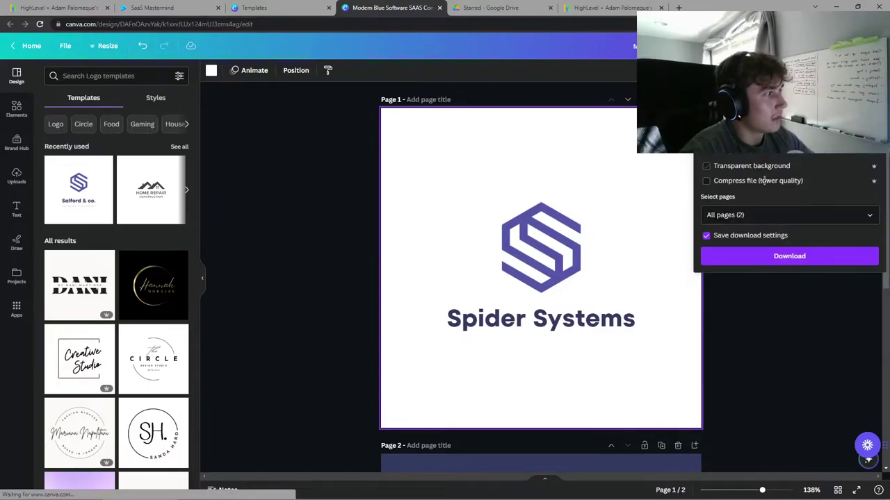
{"action": "left_click", "coordinate": [706, 166]}
{"action": "left_click", "coordinate": [753, 256]}
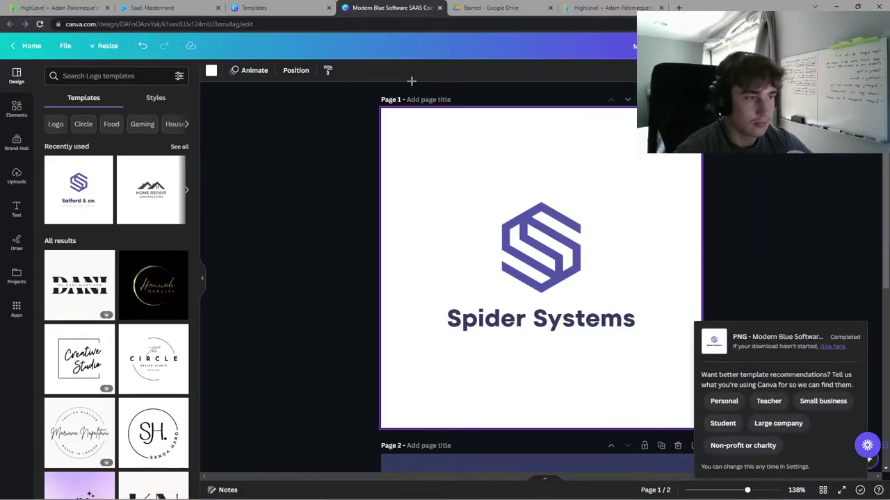
{"action": "left_click", "coordinate": [358, 235]}
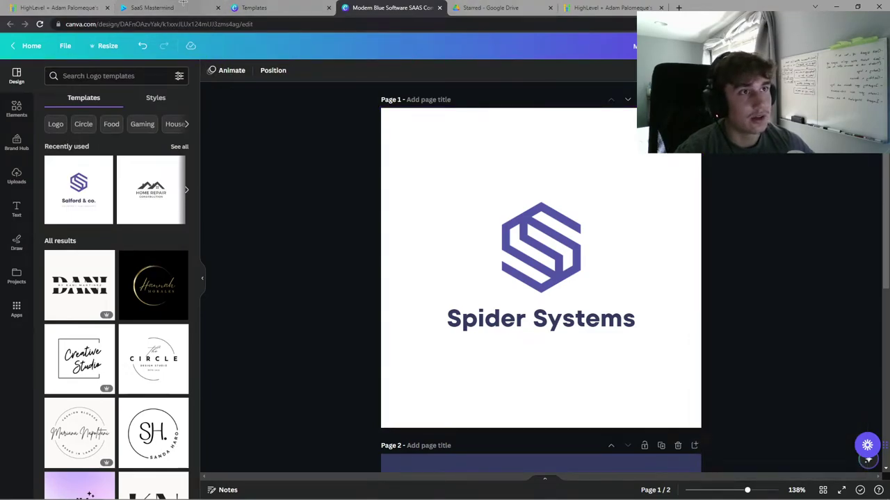
Step: Switch back to the HighLevel Company settings and look at the company logo upload and Company Name field without changing them
{"action": "left_click", "coordinate": [165, 6]}
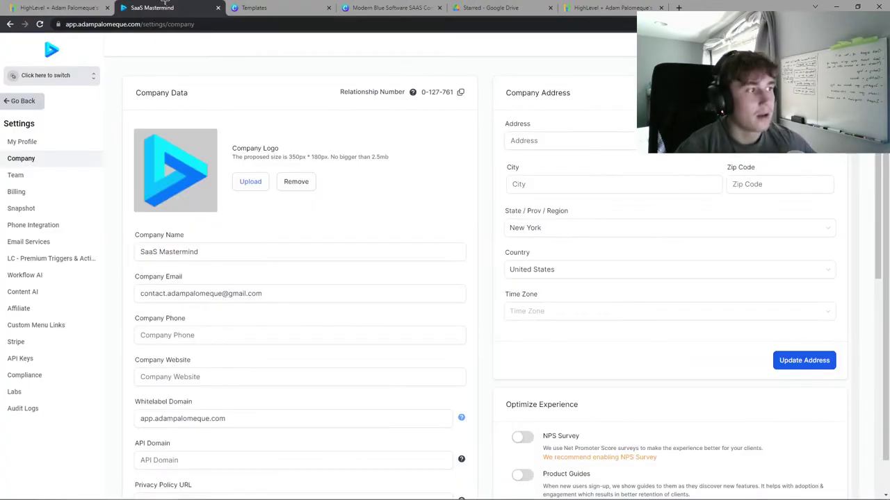
{"action": "left_click", "coordinate": [249, 182]}
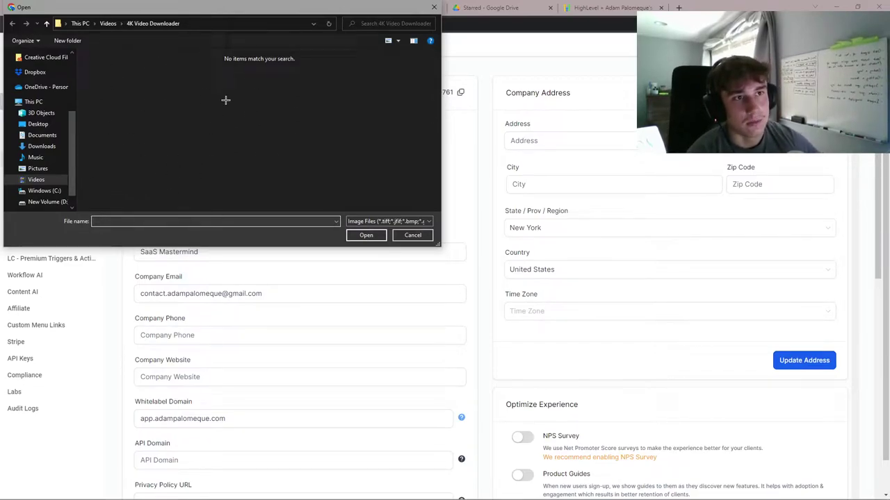
{"action": "left_click", "coordinate": [433, 7]}
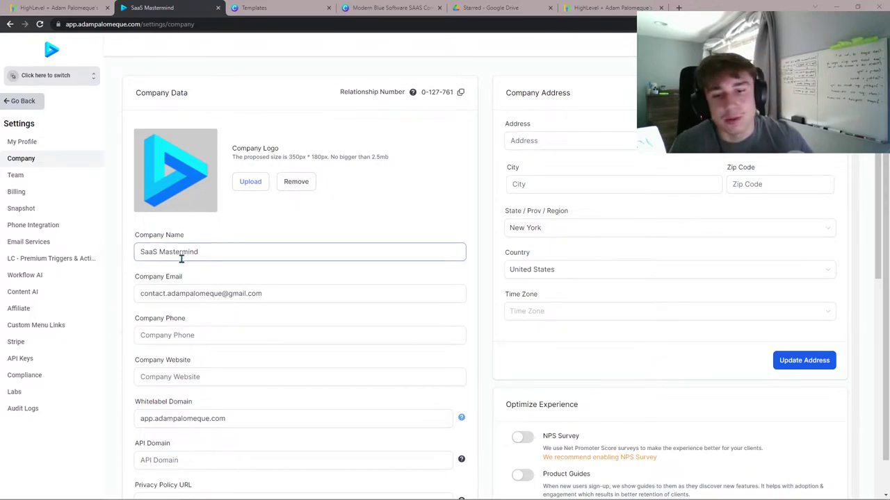
{"action": "left_click", "coordinate": [222, 255]}
{"action": "left_click", "coordinate": [188, 252]}
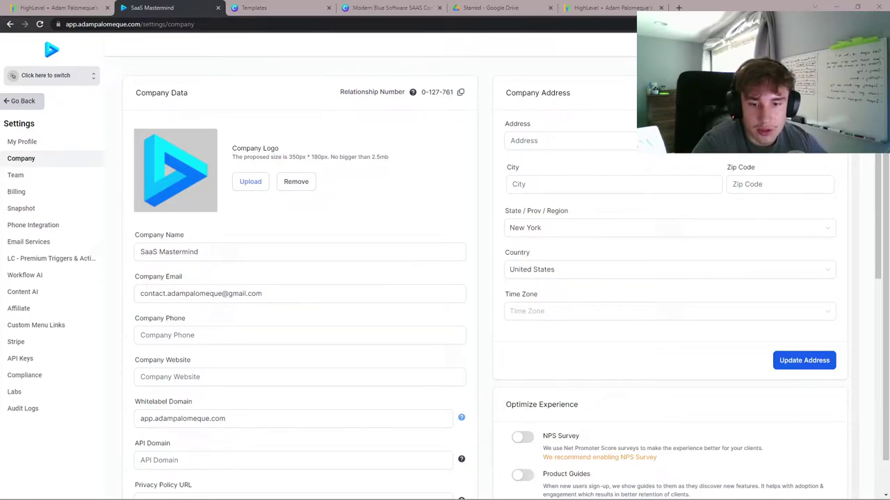
Step: Open YouTube in a new browser tab, go to the account's own channel page and copy its URL
{"action": "key", "text": "ctrl+t"}
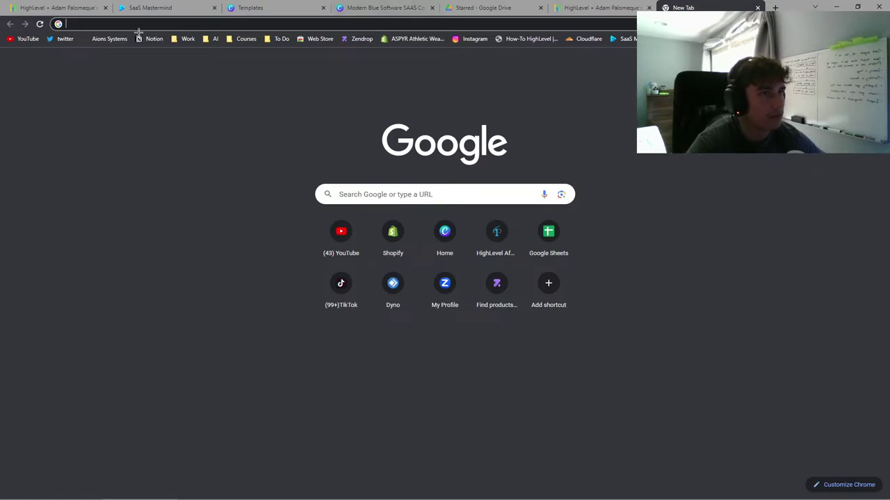
{"action": "left_click", "coordinate": [23, 38]}
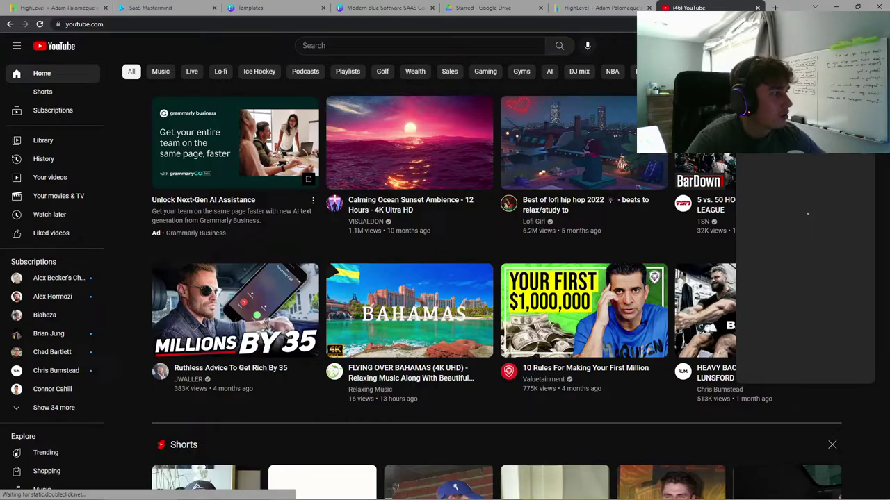
{"action": "left_click", "coordinate": [771, 118]}
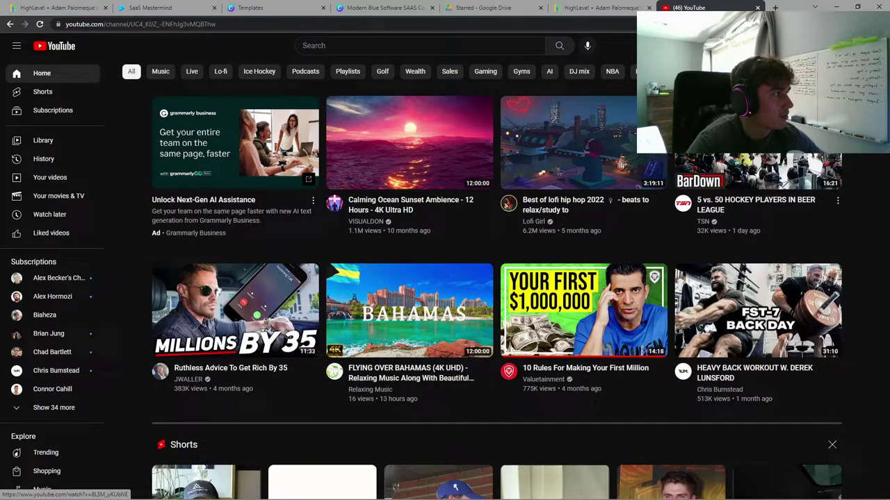
{"action": "left_click", "coordinate": [167, 23]}
{"action": "right_click", "coordinate": [167, 23]}
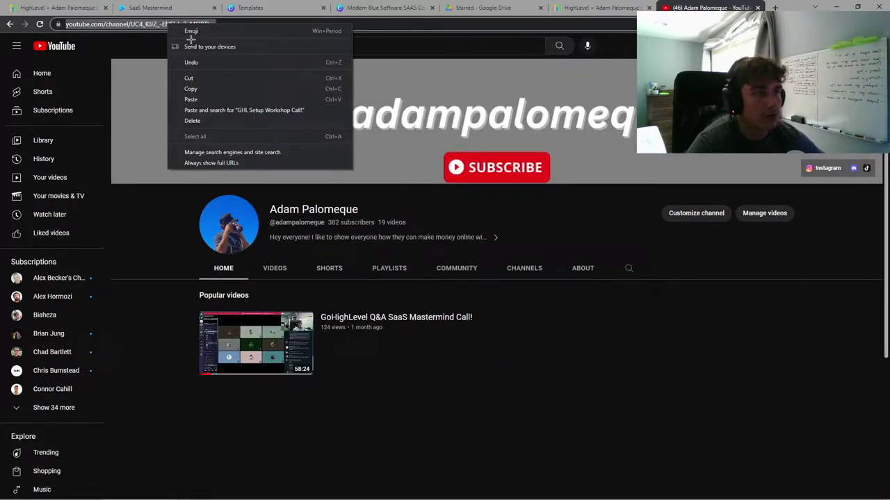
{"action": "left_click", "coordinate": [202, 89]}
{"action": "key", "text": "alt+Tab"}
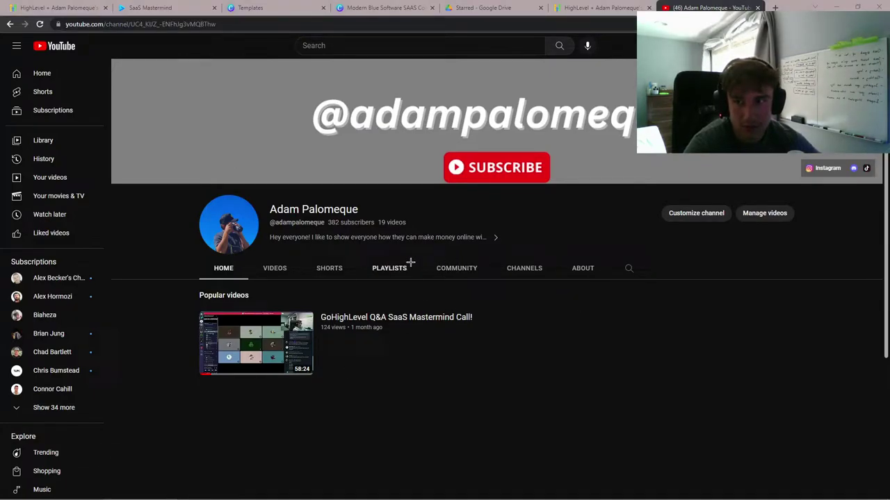
Step: Look through the channel's Videos and Home sections, and close the YouTube tab
{"action": "left_click", "coordinate": [269, 266]}
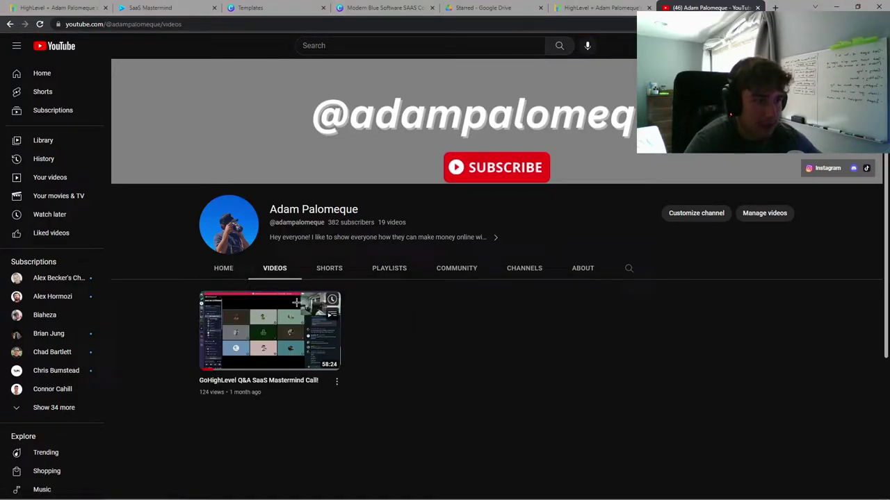
{"action": "left_click", "coordinate": [224, 268]}
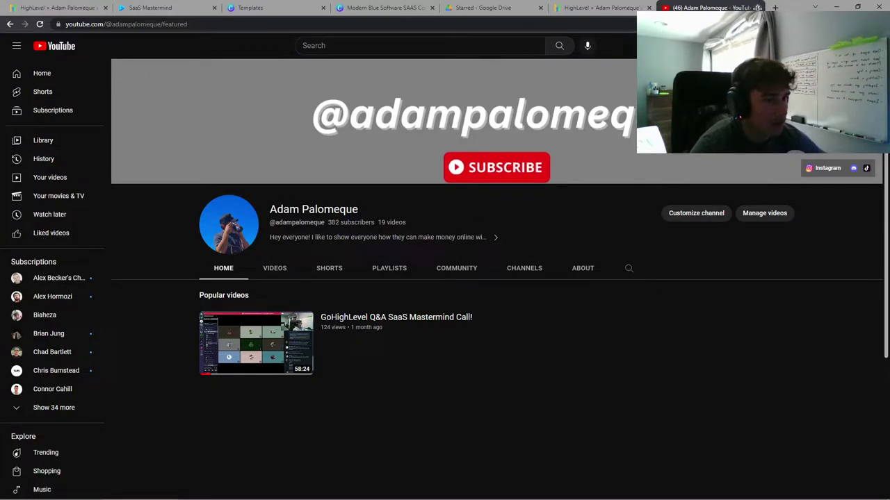
{"action": "left_click", "coordinate": [758, 7]}
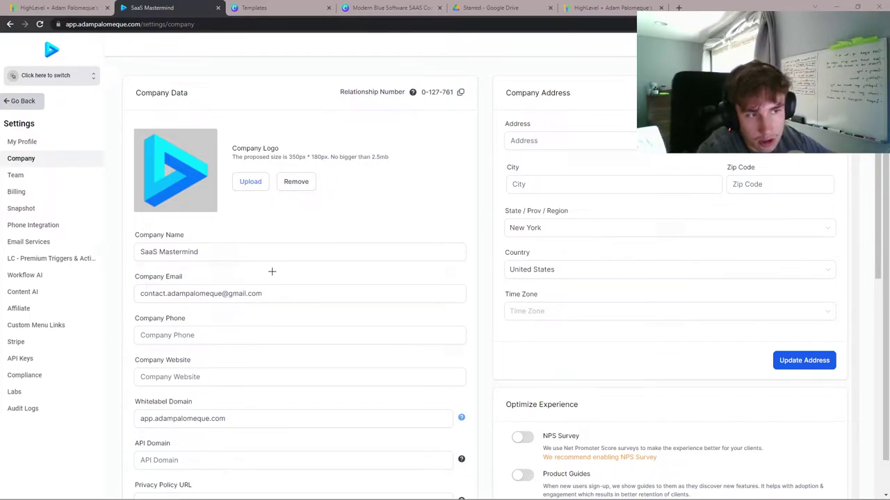
{"action": "left_click", "coordinate": [141, 250]}
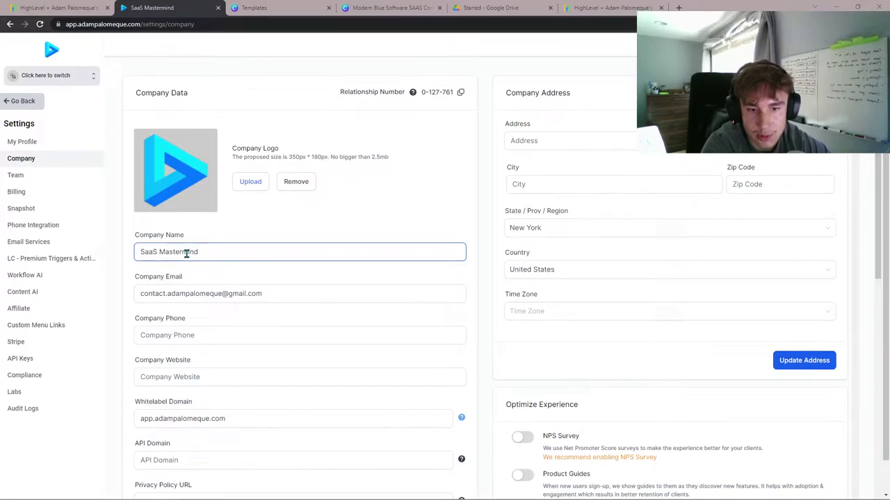
{"action": "left_click", "coordinate": [99, 138]}
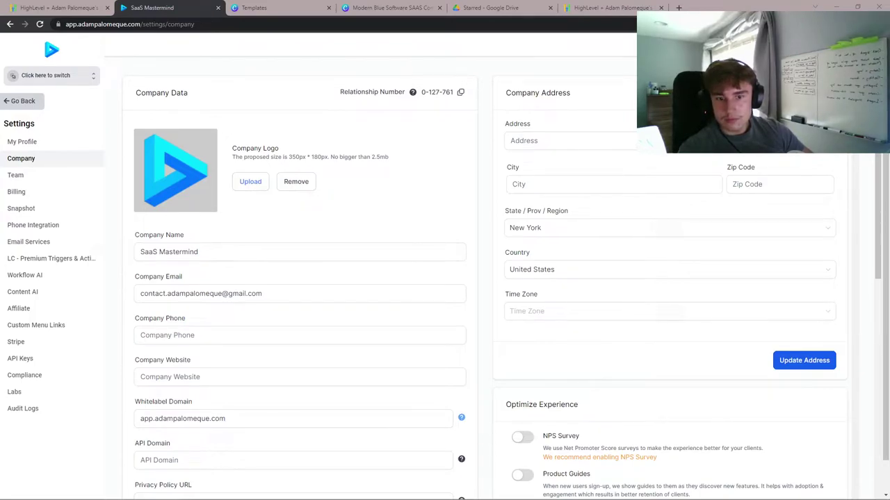
{"action": "left_click", "coordinate": [364, 255]}
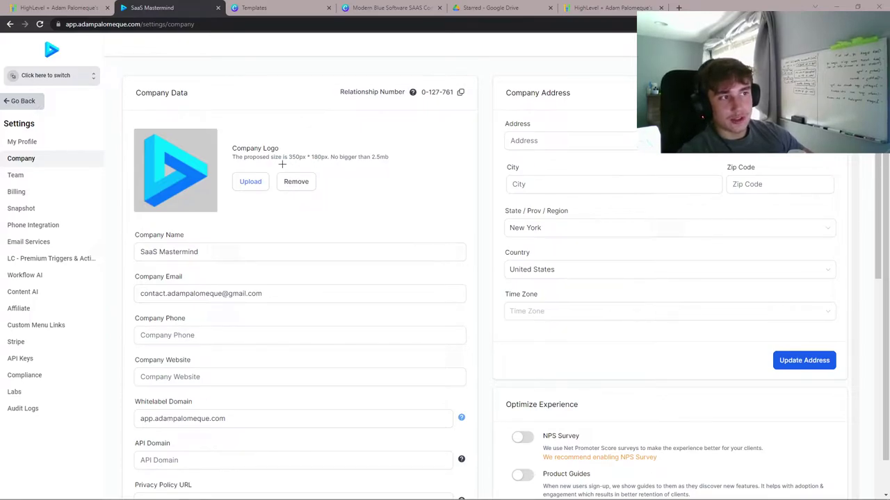
Step: Switch to Canva, rerun the "software logo" template search from the home page and examine the logo templates offered
{"action": "left_click", "coordinate": [256, 8]}
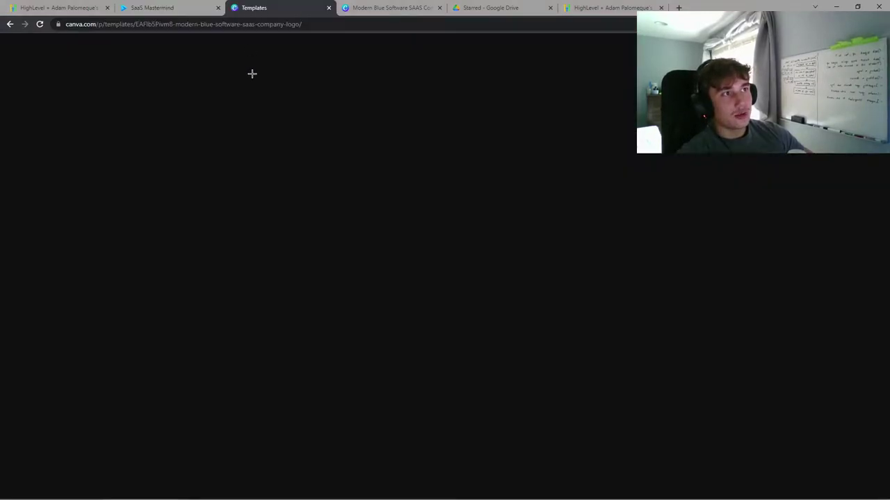
{"action": "left_click", "coordinate": [109, 249]}
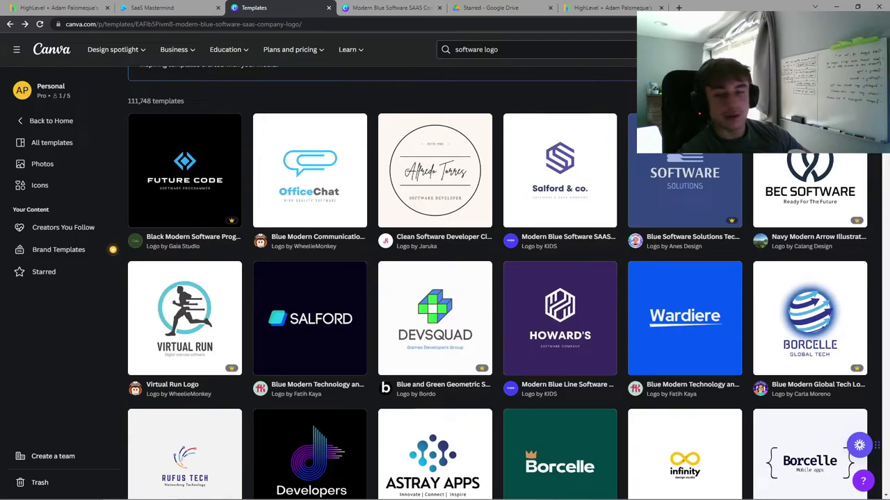
{"action": "scroll", "coordinate": [491, 255], "scroll_direction": "up", "scroll_amount": 2}
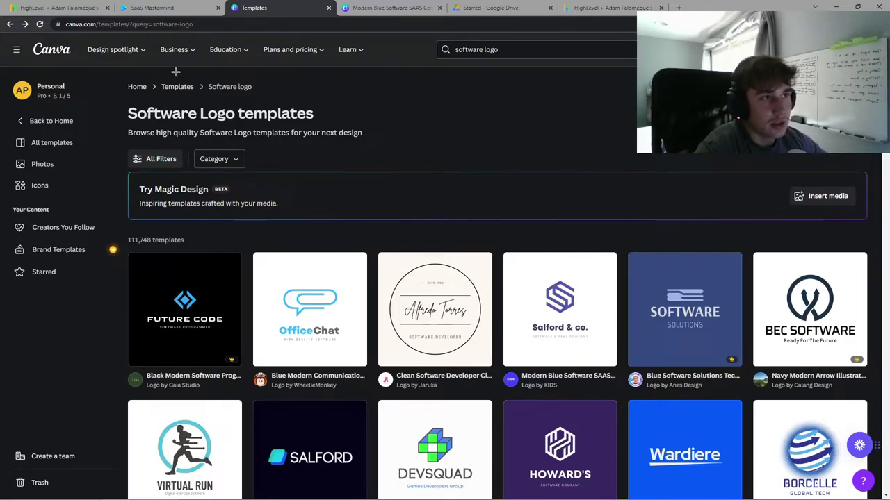
{"action": "left_click", "coordinate": [65, 118]}
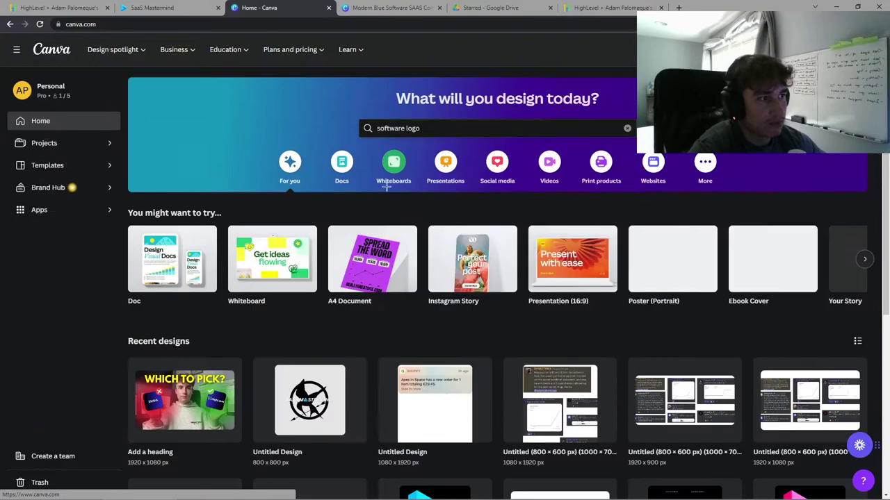
{"action": "left_click", "coordinate": [435, 129]}
{"action": "key", "text": "Return"}
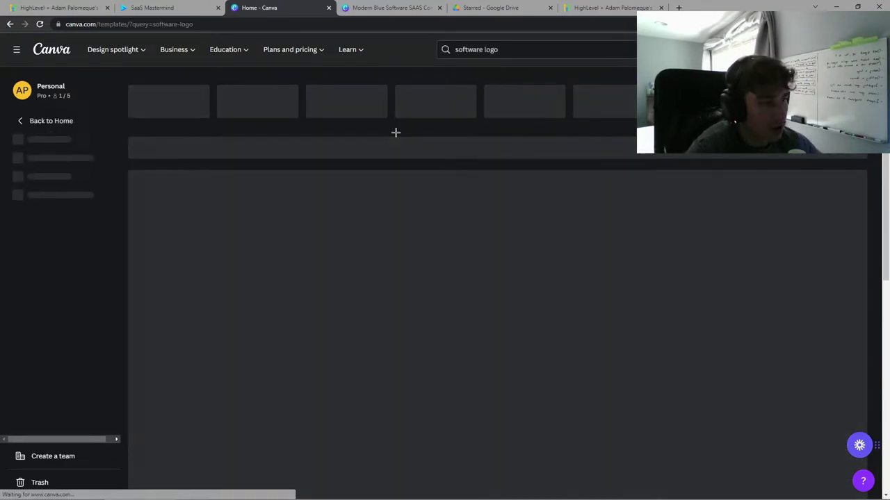
{"action": "scroll", "coordinate": [575, 221], "scroll_direction": "down", "scroll_amount": 5}
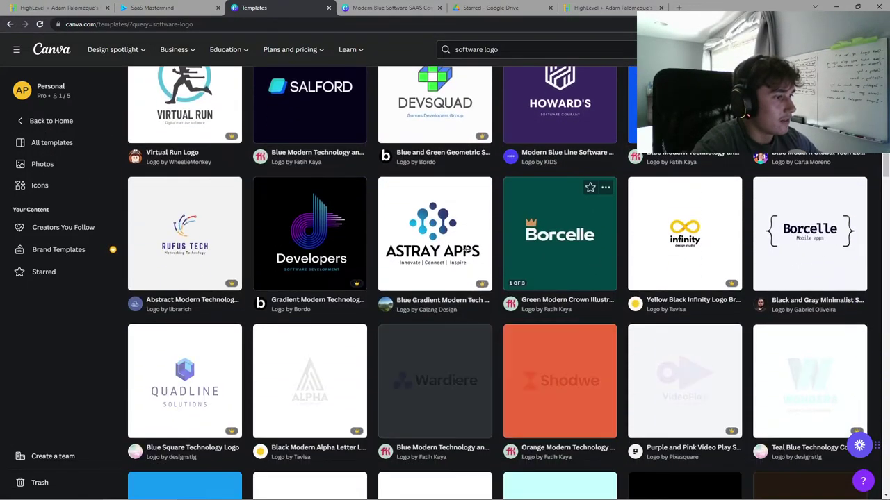
{"action": "scroll", "coordinate": [445, 264], "scroll_direction": "down", "scroll_amount": 2}
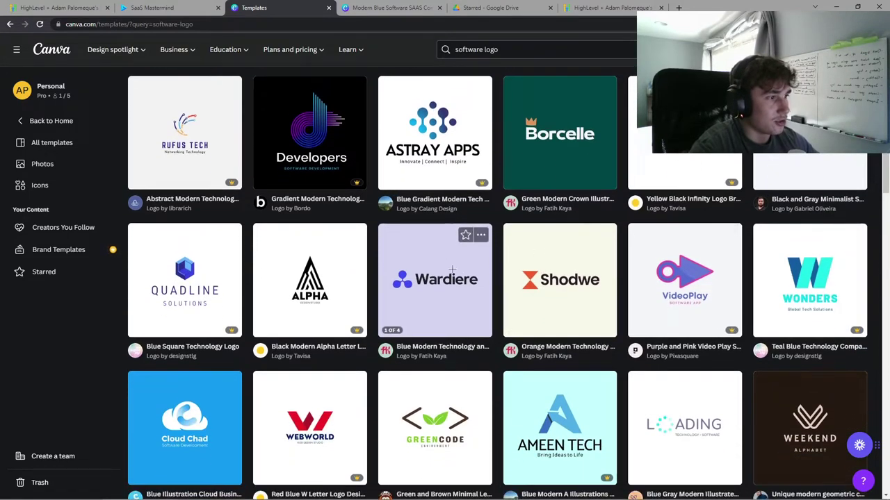
{"action": "scroll", "coordinate": [325, 262], "scroll_direction": "down", "scroll_amount": 2}
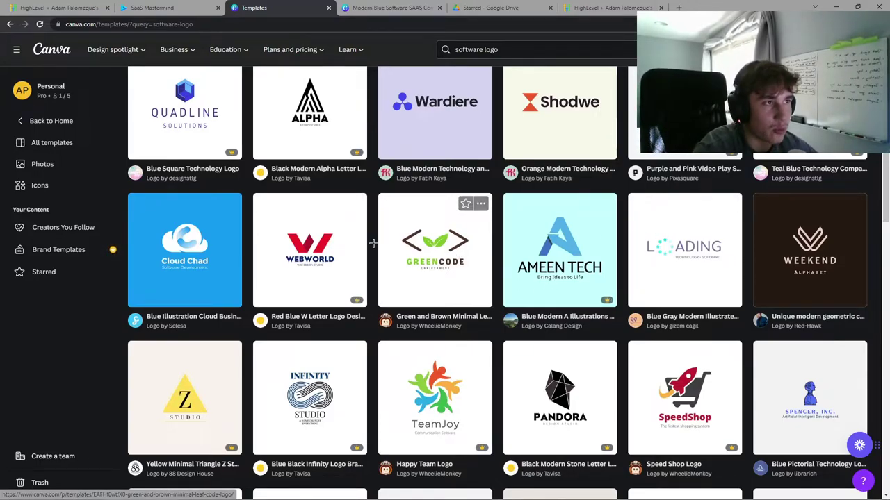
Step: Switch back to the HighLevel Company settings and view the company logo's upload file picker without choosing a file
{"action": "left_click", "coordinate": [152, 7]}
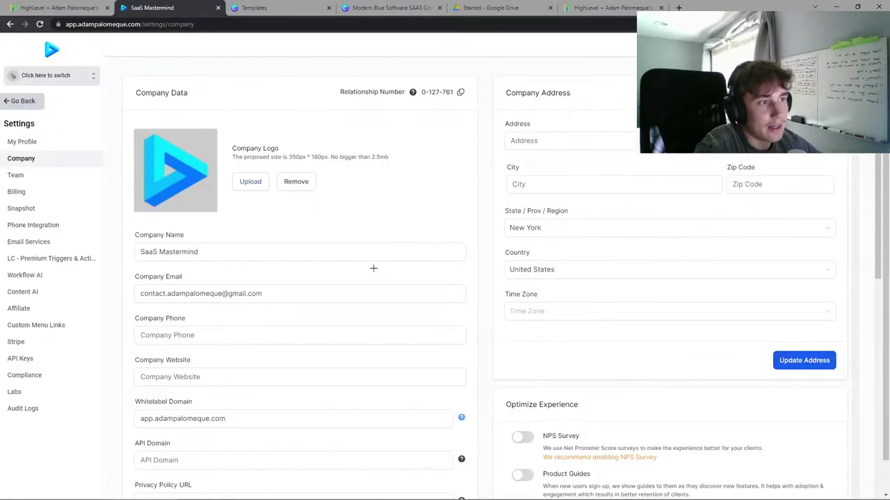
{"action": "left_click", "coordinate": [252, 181]}
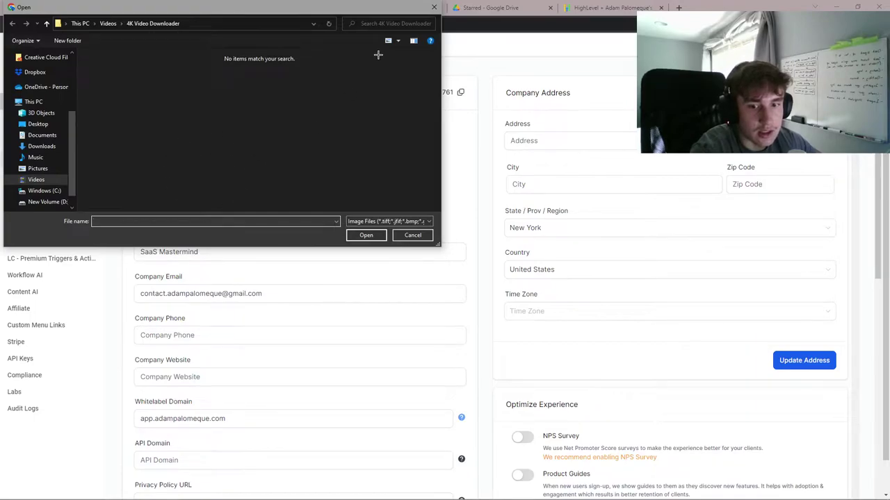
{"action": "left_click", "coordinate": [433, 8]}
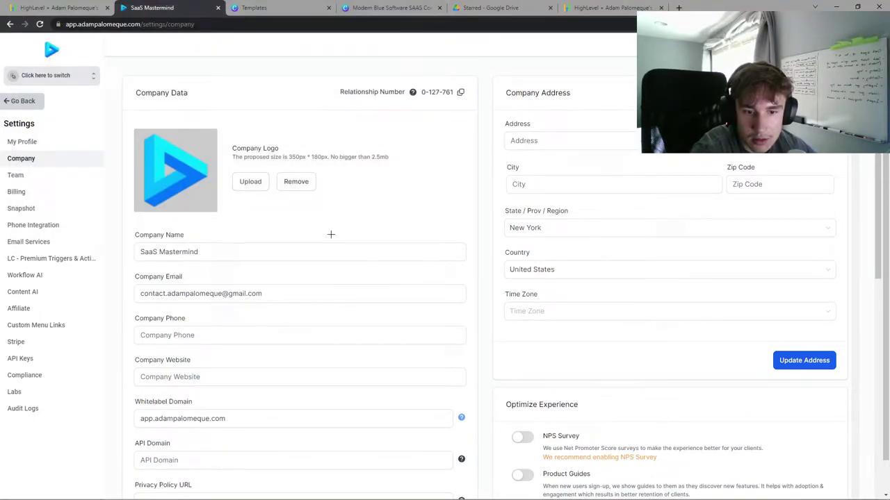
Step: Examine the Whitelabel Domain field in the company data without changing it
{"action": "left_click", "coordinate": [267, 299]}
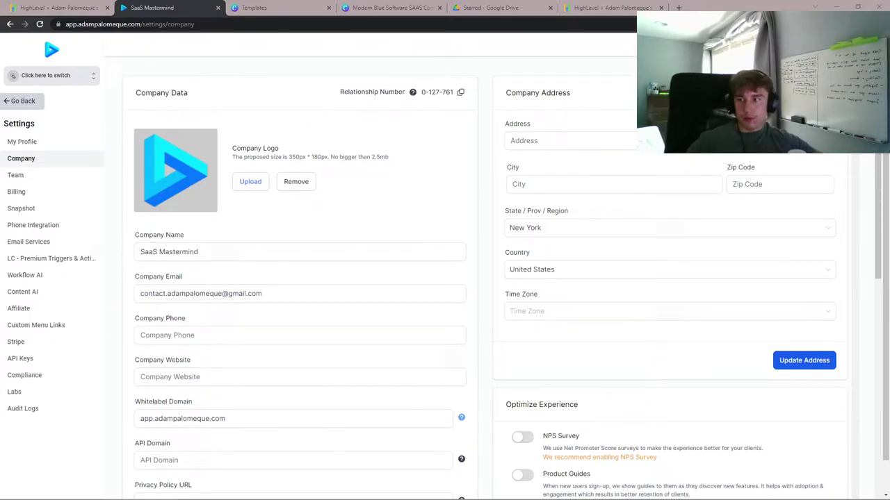
{"action": "scroll", "coordinate": [194, 347], "scroll_direction": "down", "scroll_amount": 3}
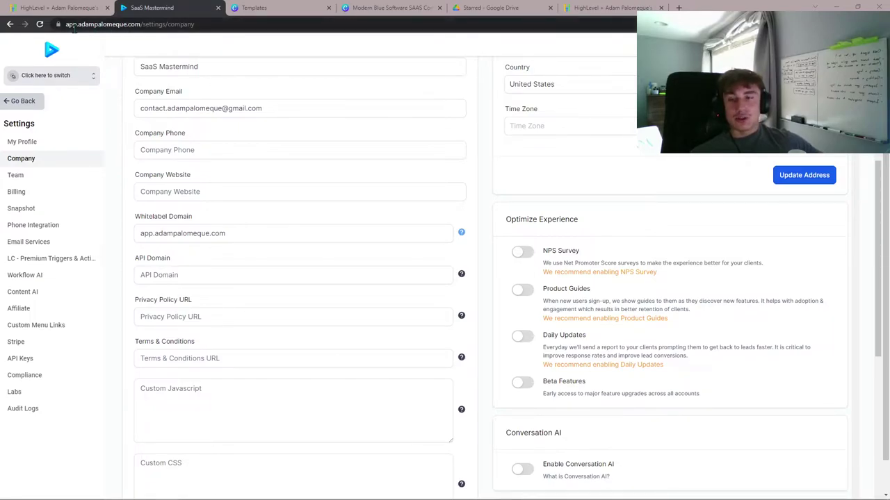
{"action": "left_click", "coordinate": [179, 233]}
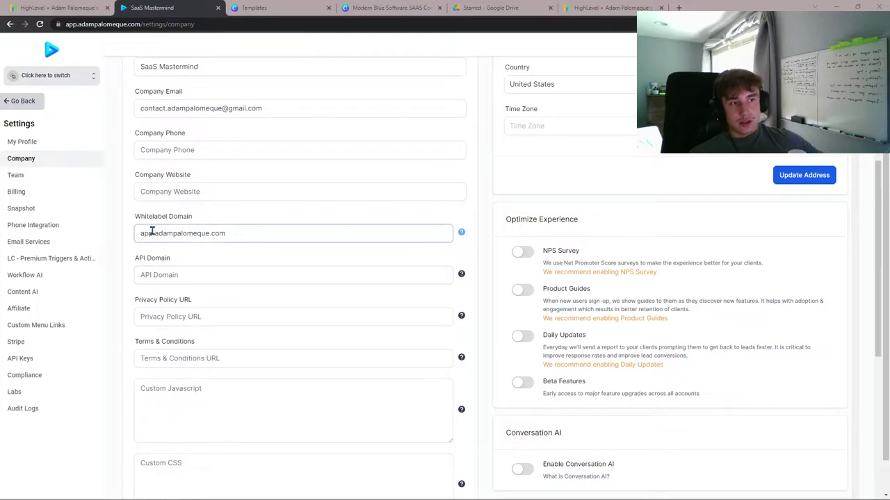
Step: Open the Cloudflare website in a new browser tab and log in to reach the account dashboard
{"action": "key", "text": "ctrl+t"}
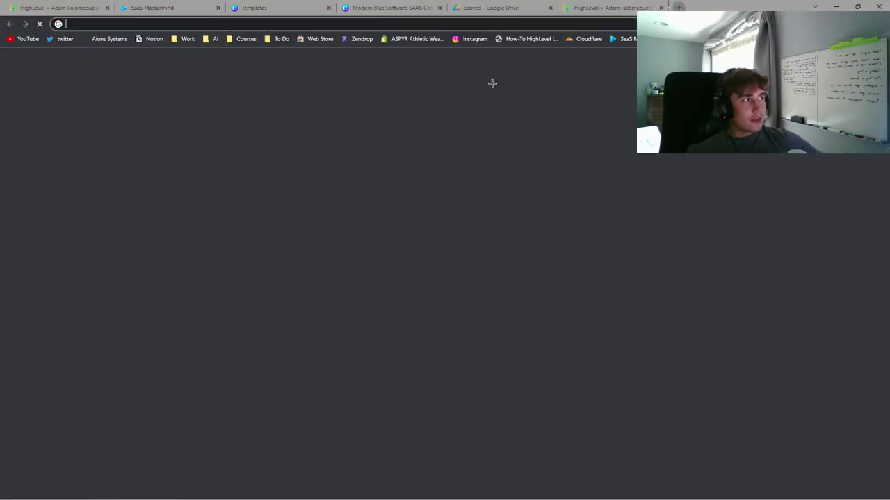
{"action": "left_click", "coordinate": [580, 26]}
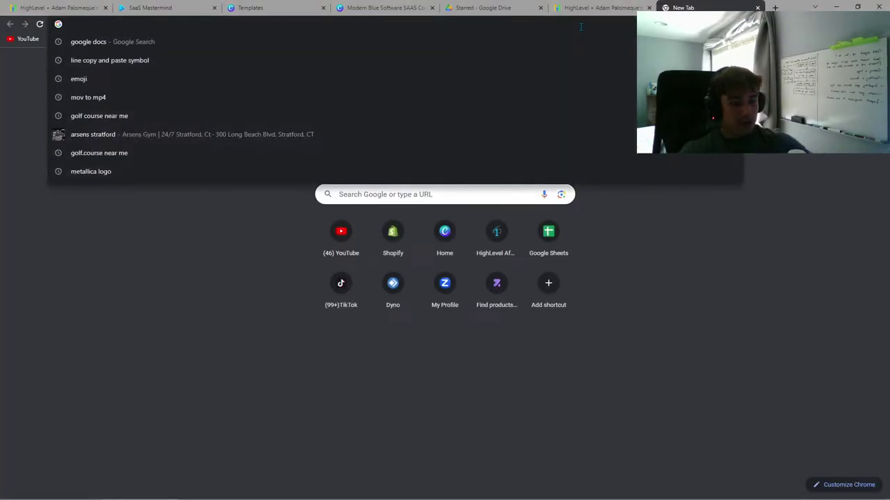
{"action": "type", "text": "cloud"}
{"action": "key", "text": "Return"}
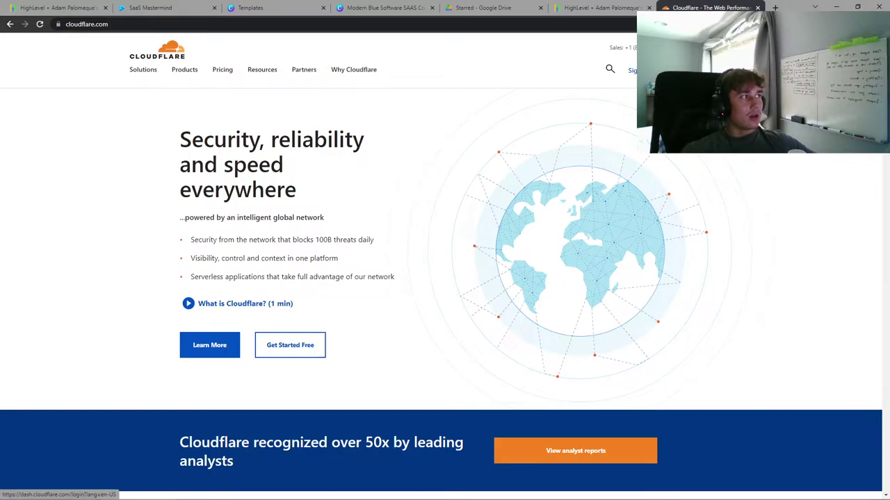
{"action": "left_click", "coordinate": [633, 70]}
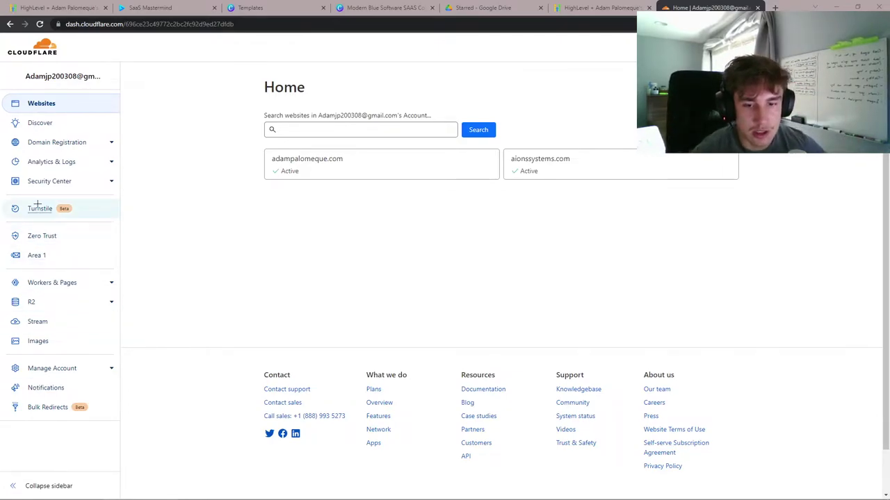
Step: Search Cloudflare's domain registration for the .com root domain used in the HighLevel whitelabel address
{"action": "left_click", "coordinate": [50, 143]}
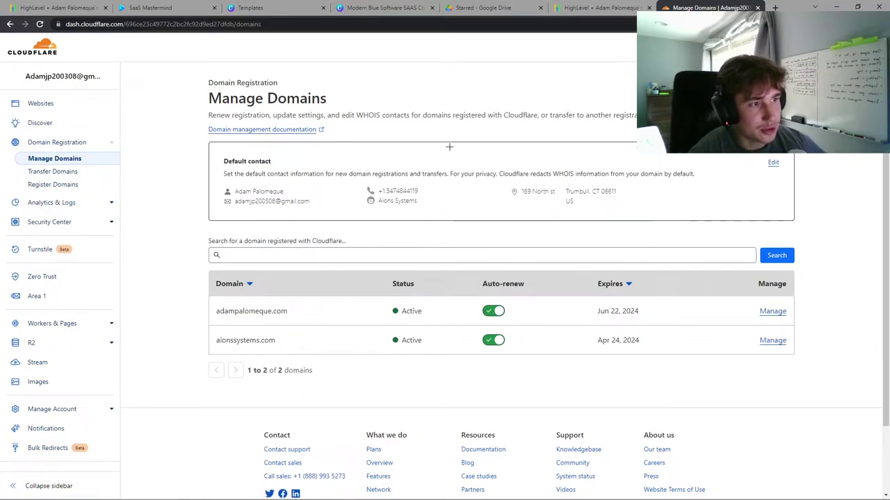
{"action": "left_click", "coordinate": [47, 184]}
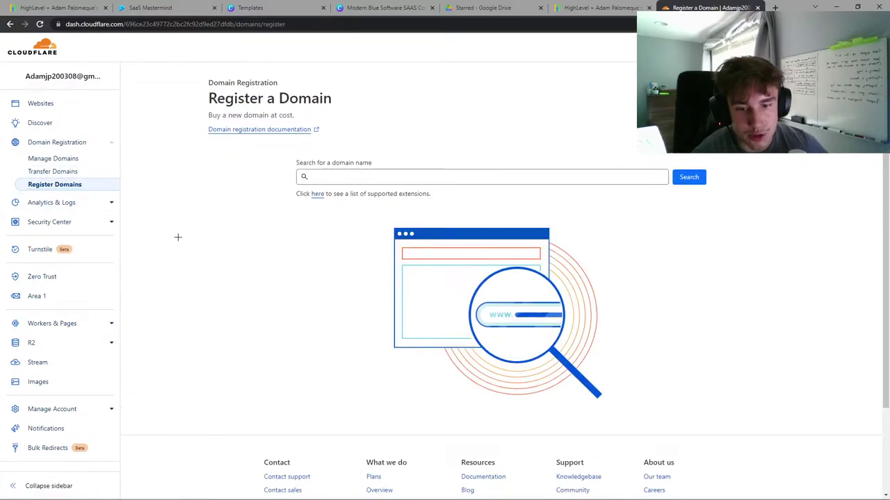
{"action": "left_click", "coordinate": [383, 177]}
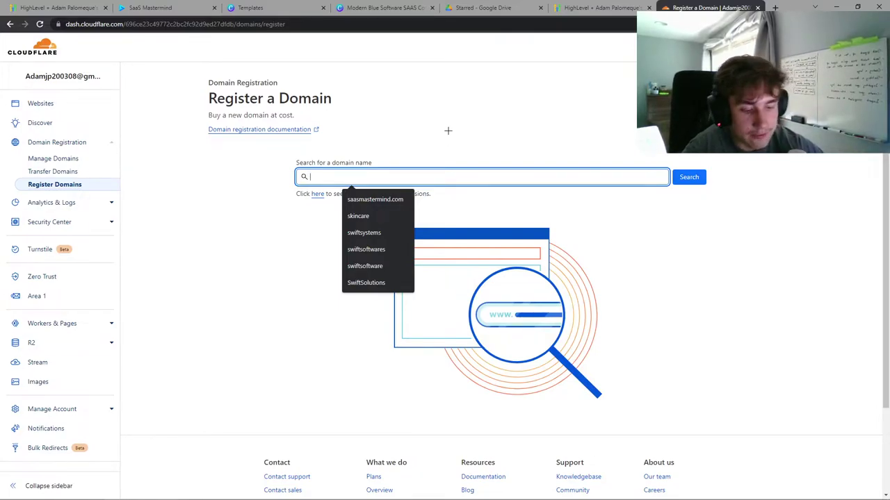
{"action": "type", "text": "adampalome"}
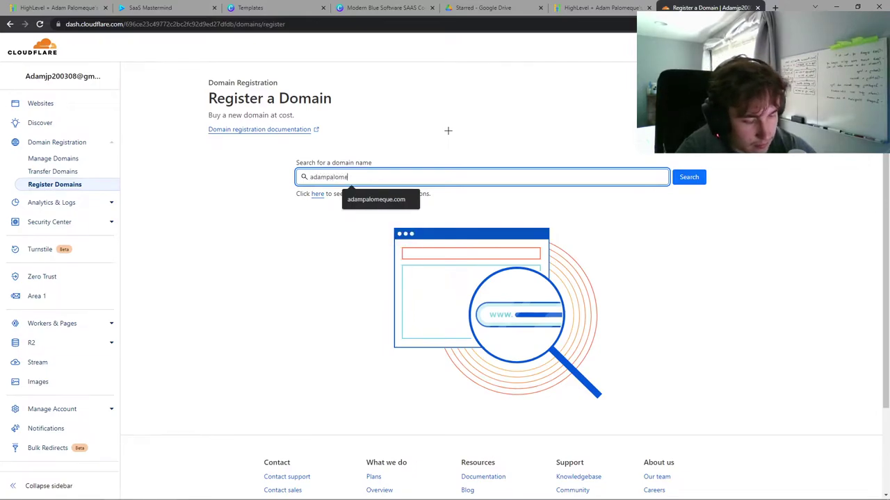
{"action": "type", "text": "que.com"}
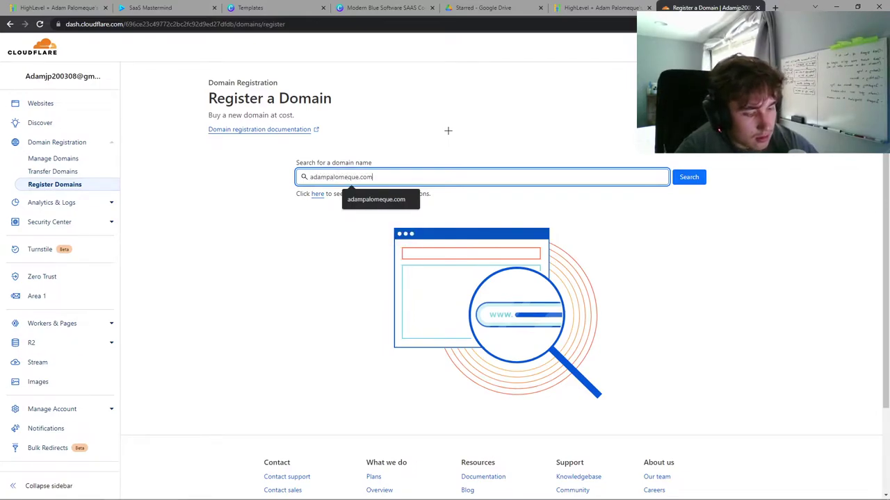
{"action": "key", "text": "Return"}
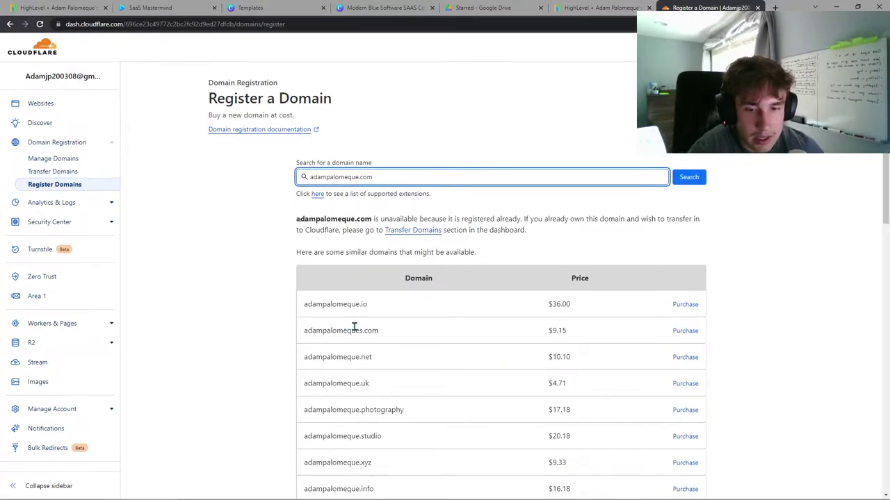
Step: Search Cloudflare's domain registration for the placeholder domain yourbusinessname.com
{"action": "left_click_drag", "start_coordinate": [393, 175], "coordinate": [304, 178]}
{"action": "key", "text": "BackSpace"}
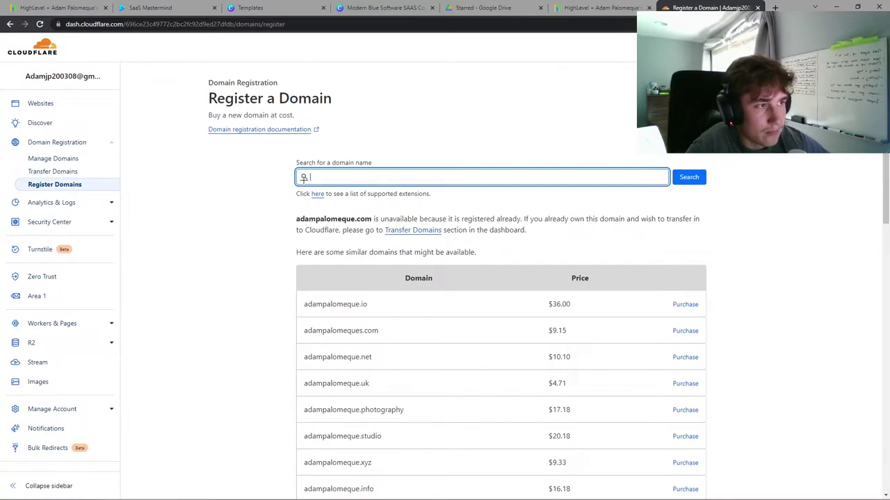
{"action": "type", "text": "you"}
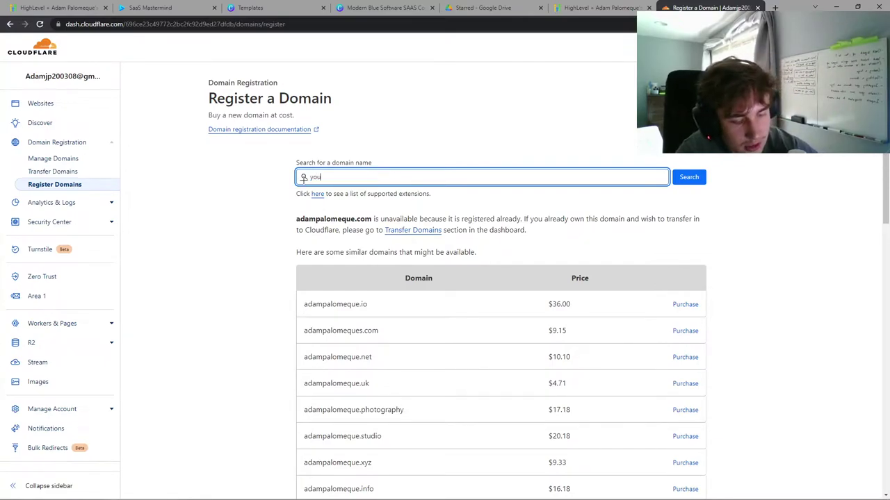
{"action": "type", "text": "rbusiness"}
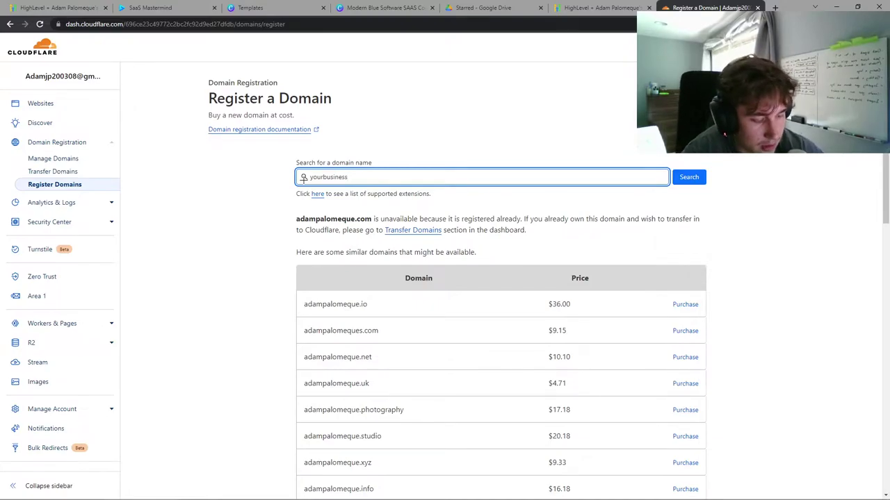
{"action": "type", "text": "name"}
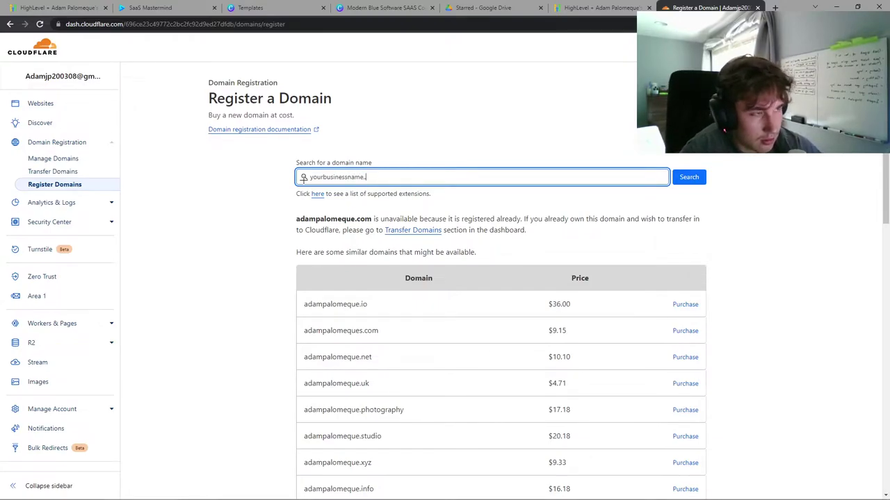
{"action": "type", "text": ".com"}
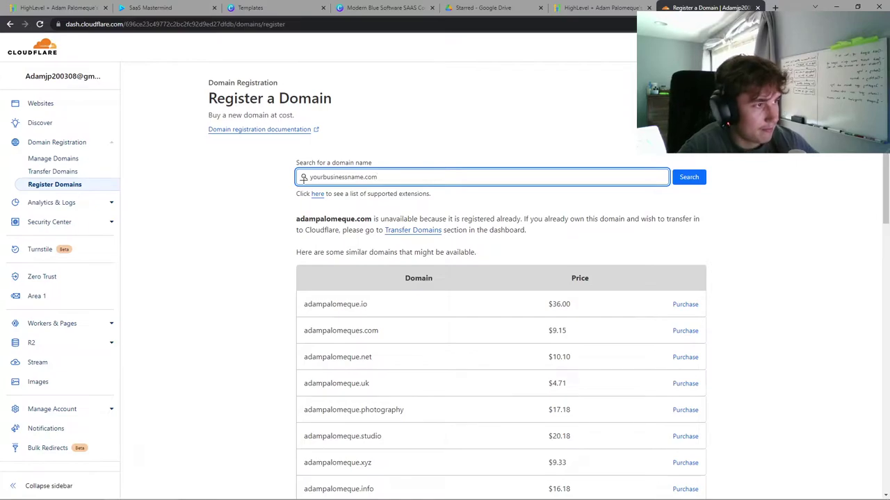
{"action": "left_click", "coordinate": [691, 179]}
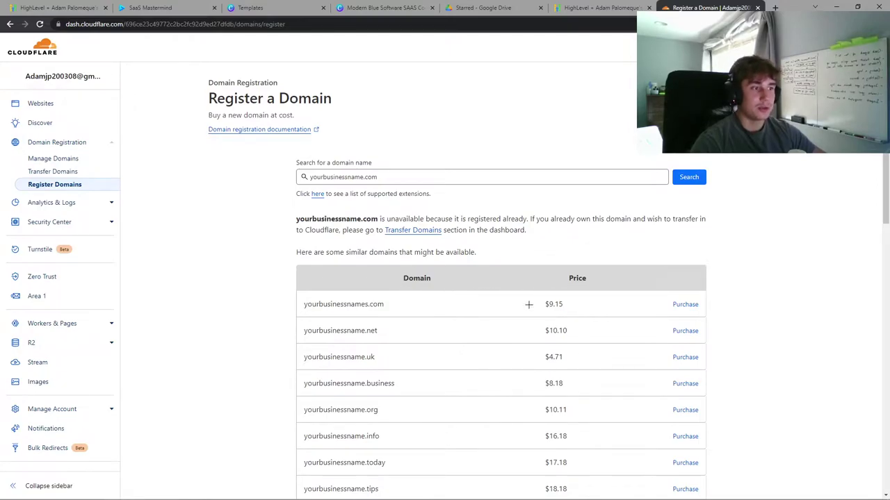
Step: Replace the domain search with the agency owner's full name without an extension and list the available domains
{"action": "left_click_drag", "start_coordinate": [389, 178], "coordinate": [311, 182]}
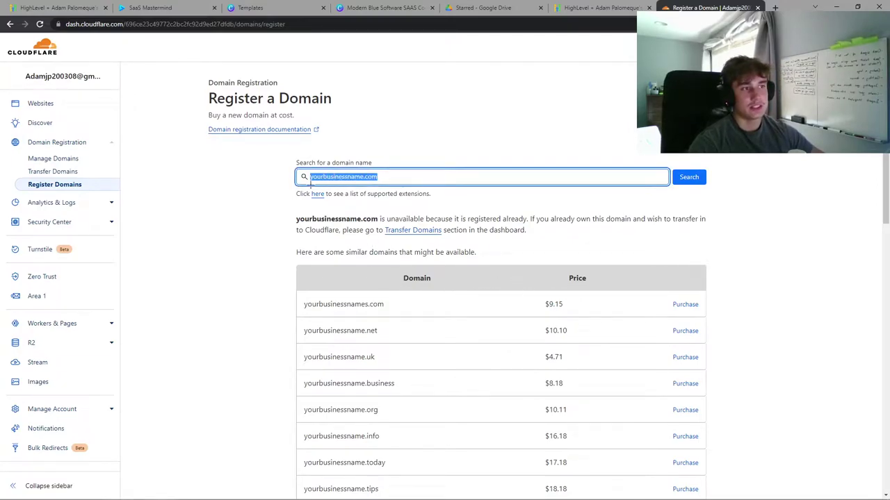
{"action": "key", "text": "BackSpace"}
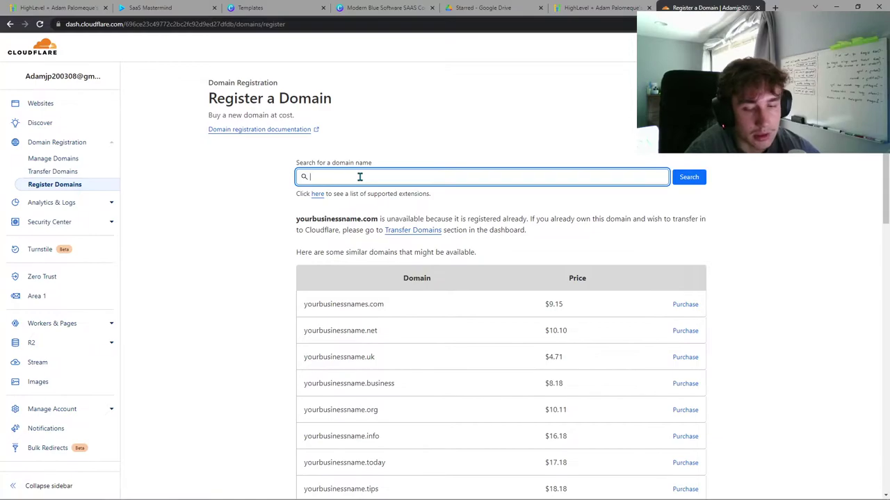
{"action": "type", "text": "adam"}
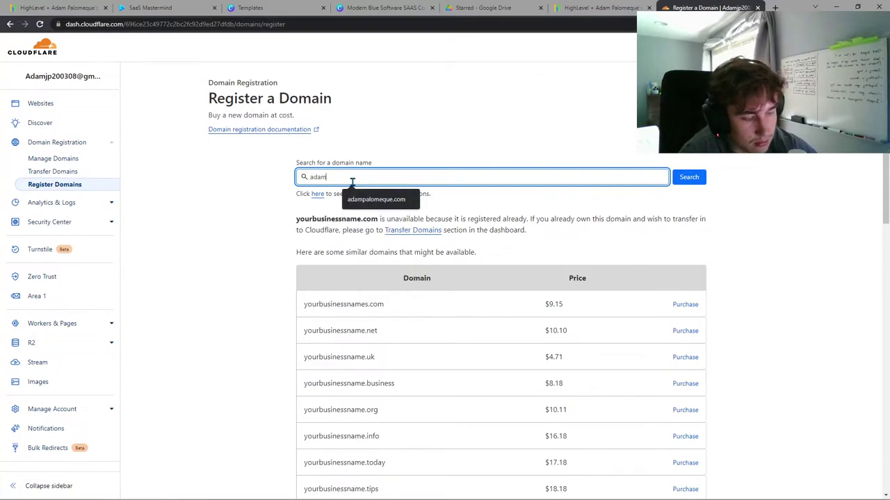
{"action": "type", "text": "palomeque"}
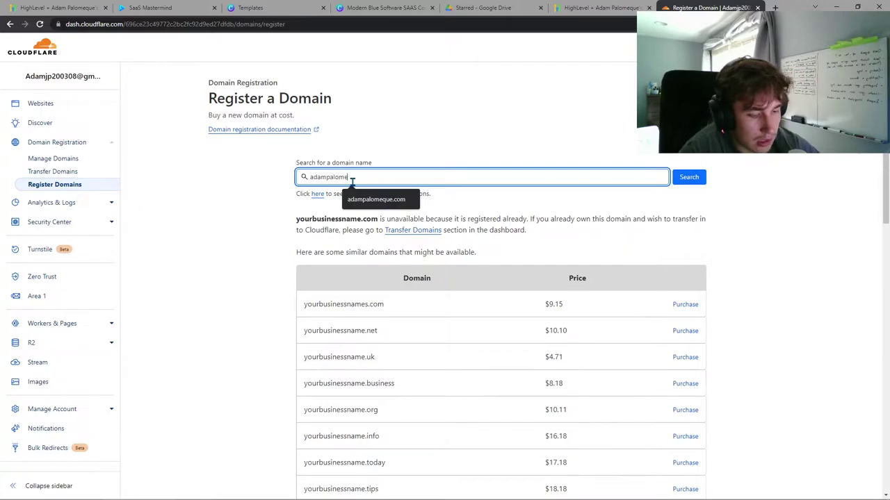
{"action": "key", "text": "Return"}
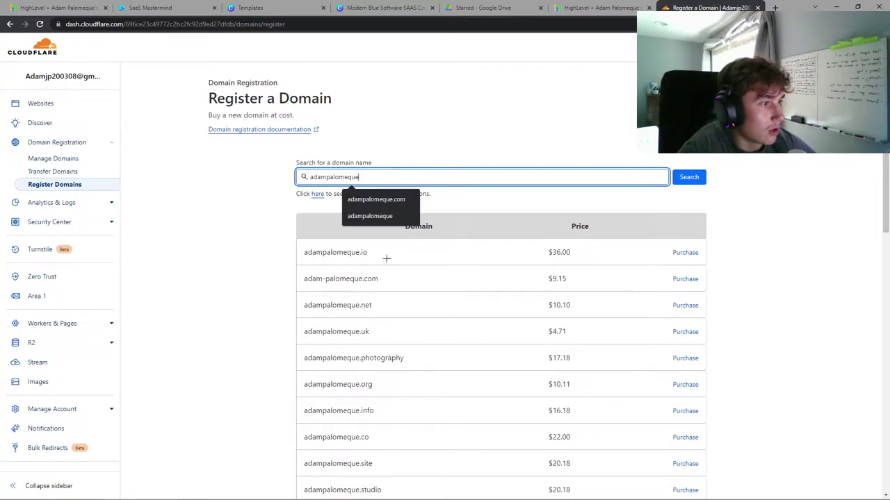
{"action": "left_click", "coordinate": [384, 258]}
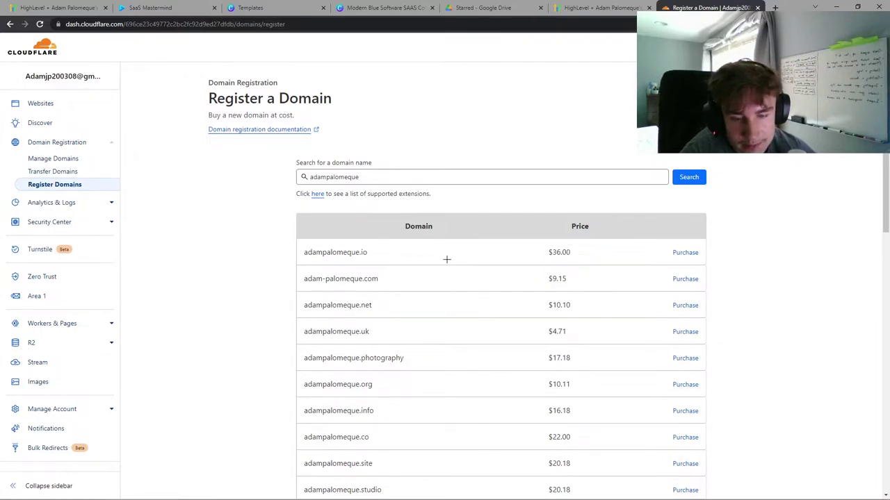
Step: View the registration checkout of the hyphenated .com domain and return to the domain search page without purchasing
{"action": "left_click_drag", "start_coordinate": [360, 178], "coordinate": [307, 178]}
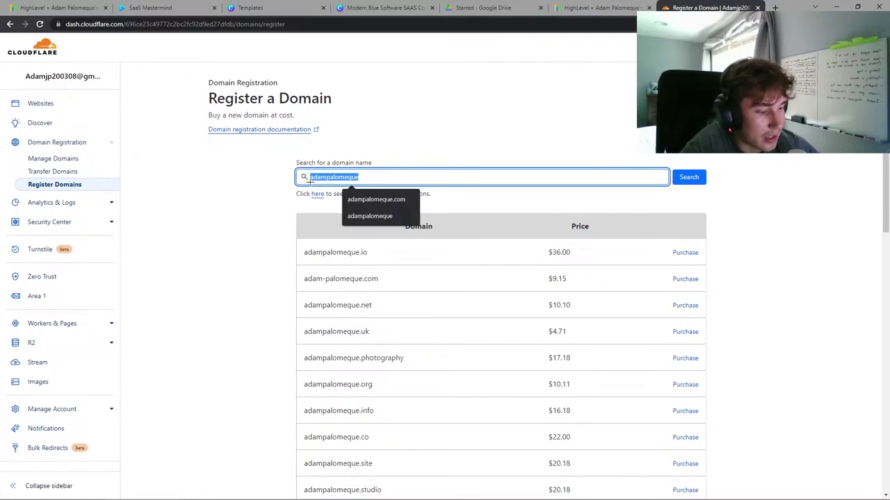
{"action": "key", "text": "BackSpace"}
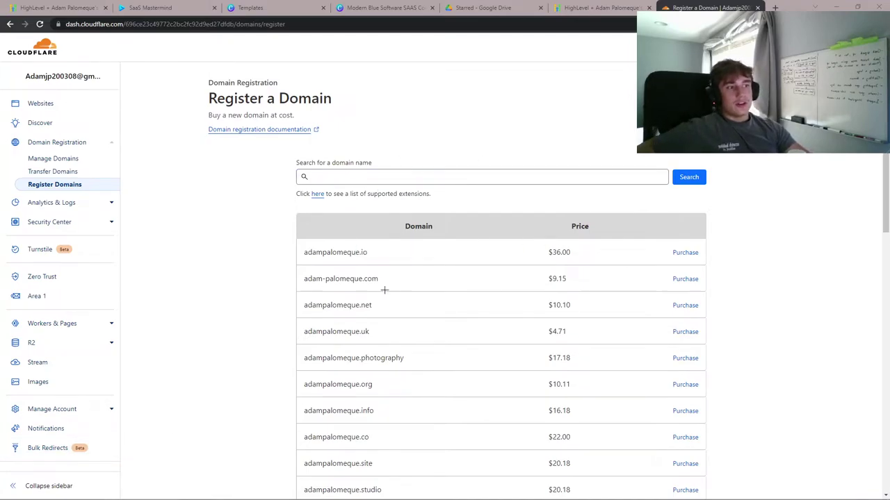
{"action": "left_click", "coordinate": [685, 279]}
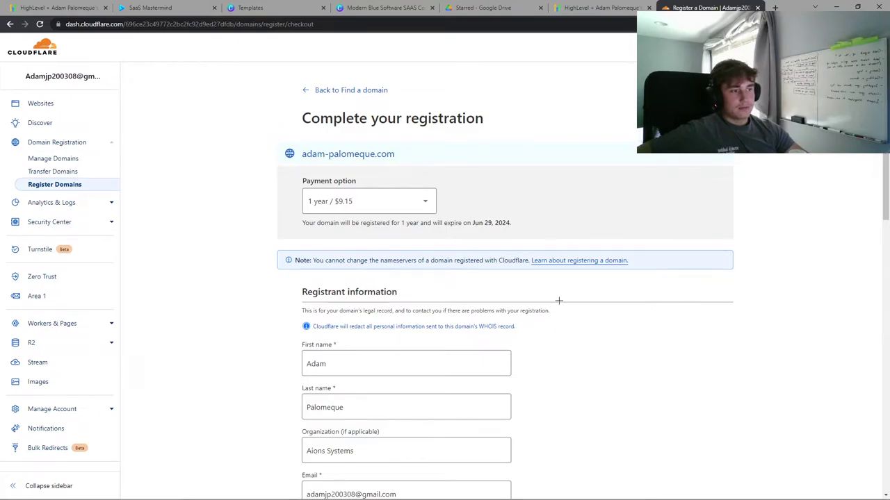
{"action": "scroll", "coordinate": [417, 267], "scroll_direction": "down", "scroll_amount": 3}
{"action": "scroll", "coordinate": [424, 285], "scroll_direction": "up", "scroll_amount": 3}
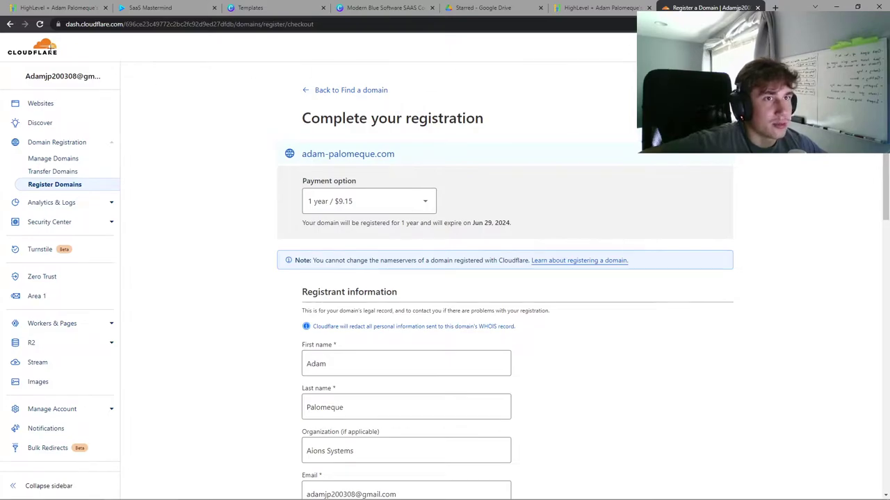
{"action": "left_click", "coordinate": [10, 24]}
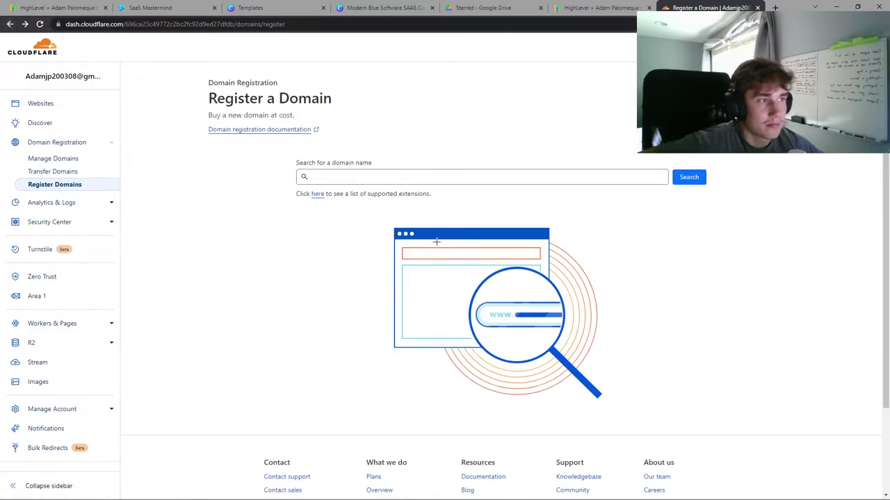
{"action": "left_click", "coordinate": [415, 179]}
{"action": "left_click", "coordinate": [472, 127]}
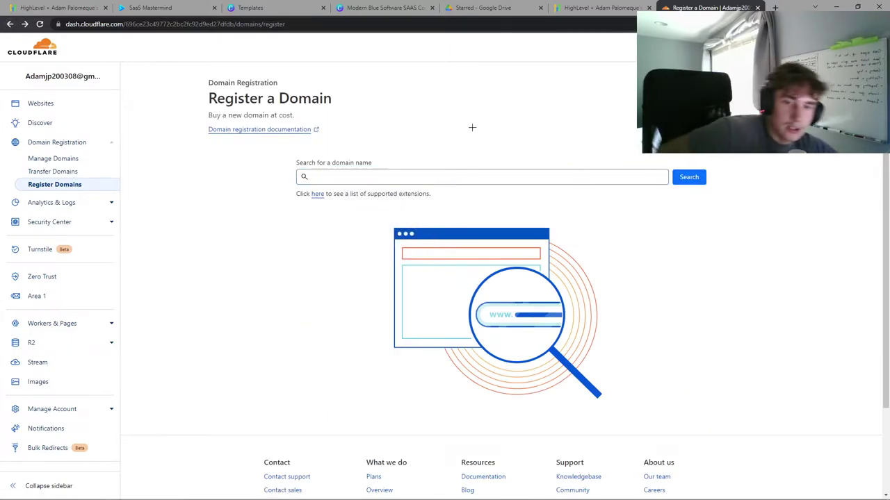
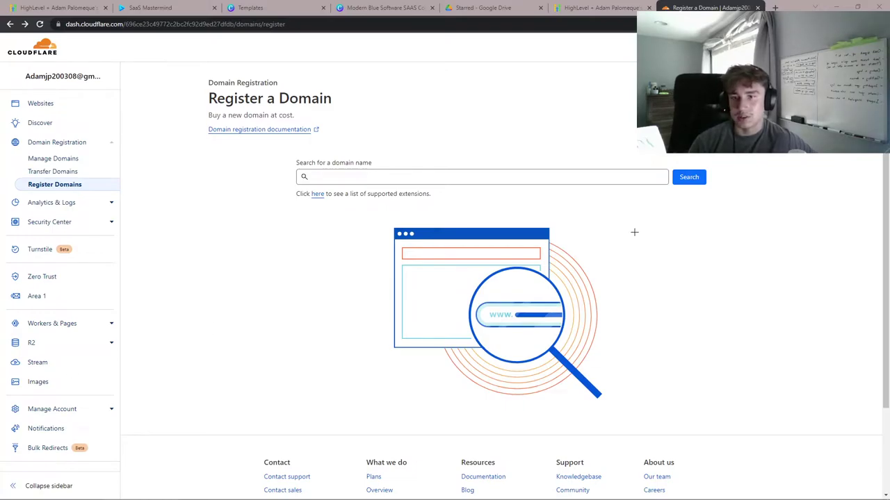
Step: Search again for the owner's full-name .com domain using the saved search suggestion
{"action": "left_click", "coordinate": [371, 176]}
{"action": "left_click", "coordinate": [376, 216]}
{"action": "key", "text": "Return"}
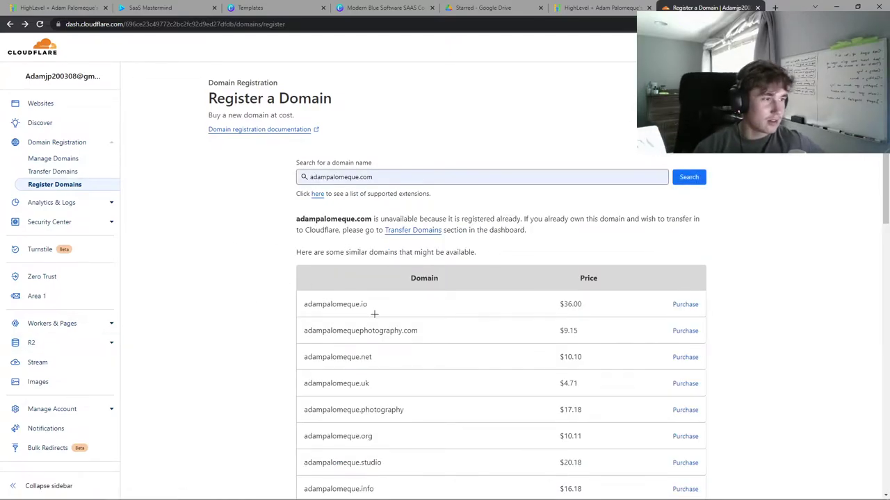
Step: Open the checkout for the photography .com domain and examine its registrant information, payment methods and total without purchasing
{"action": "left_click", "coordinate": [685, 331]}
{"action": "scroll", "coordinate": [385, 334], "scroll_direction": "down", "scroll_amount": 1}
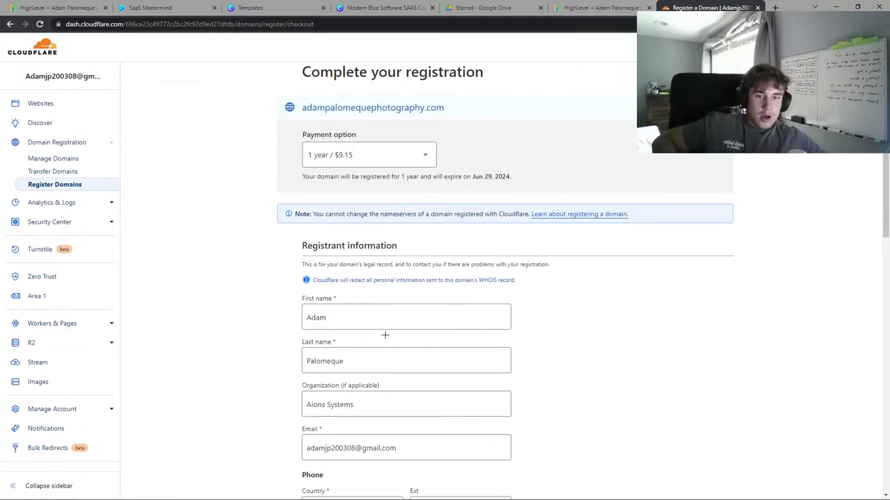
{"action": "scroll", "coordinate": [377, 349], "scroll_direction": "down", "scroll_amount": 3}
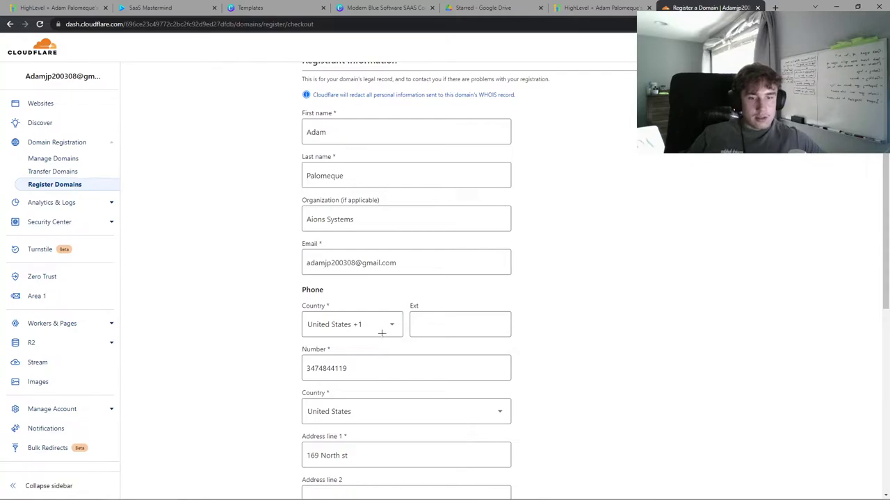
{"action": "scroll", "coordinate": [352, 362], "scroll_direction": "down", "scroll_amount": 2}
{"action": "scroll", "coordinate": [351, 362], "scroll_direction": "down", "scroll_amount": 2}
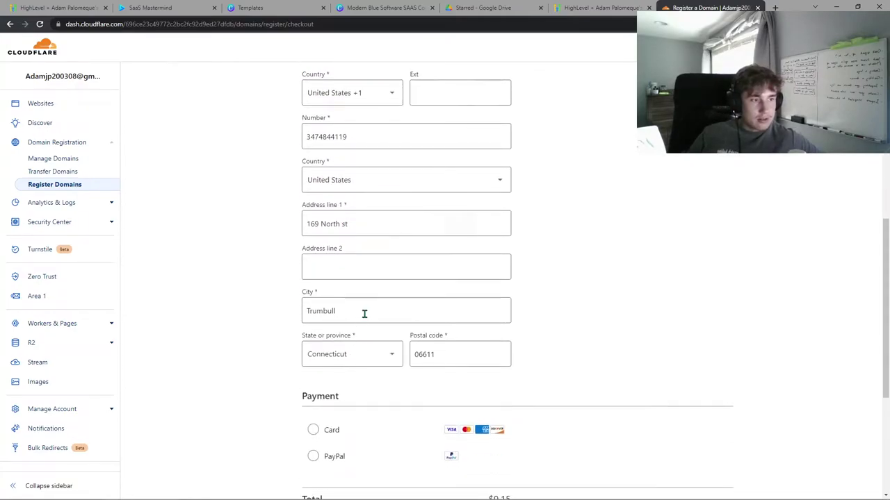
{"action": "scroll", "coordinate": [367, 306], "scroll_direction": "down", "scroll_amount": 3}
{"action": "scroll", "coordinate": [608, 264], "scroll_direction": "up", "scroll_amount": 3}
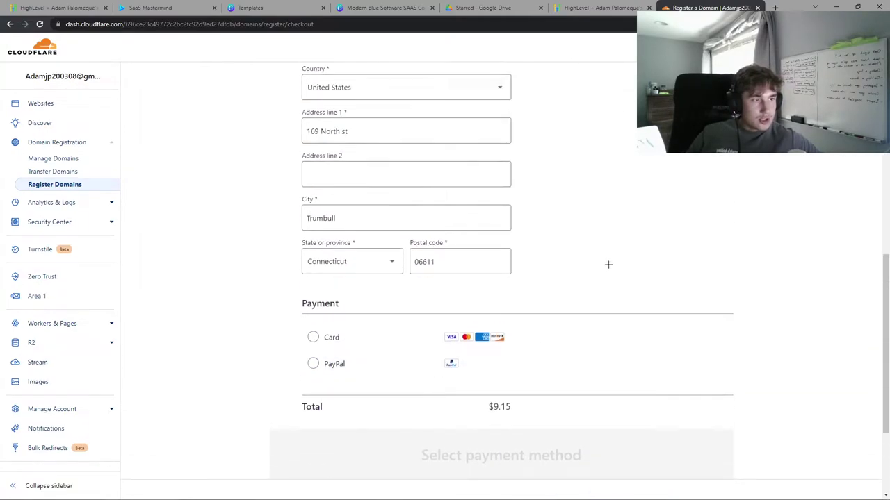
{"action": "scroll", "coordinate": [395, 264], "scroll_direction": "down", "scroll_amount": 3}
{"action": "scroll", "coordinate": [393, 268], "scroll_direction": "up", "scroll_amount": 3}
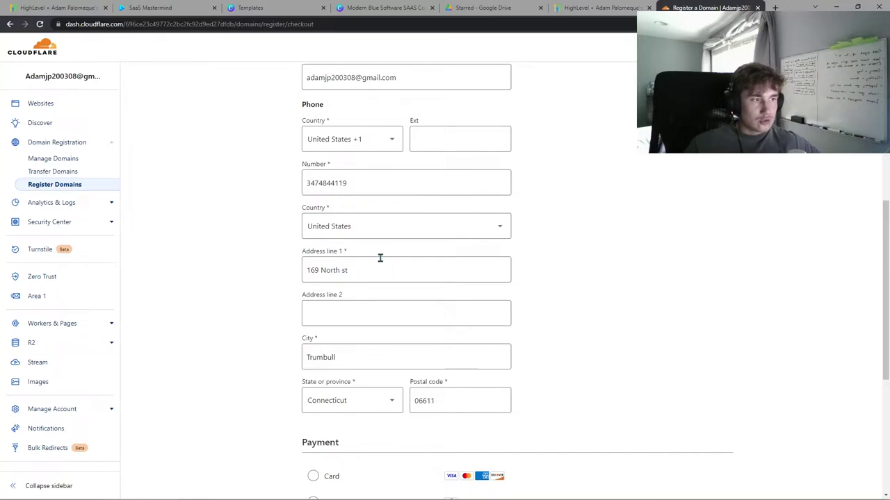
{"action": "scroll", "coordinate": [382, 258], "scroll_direction": "up", "scroll_amount": 1}
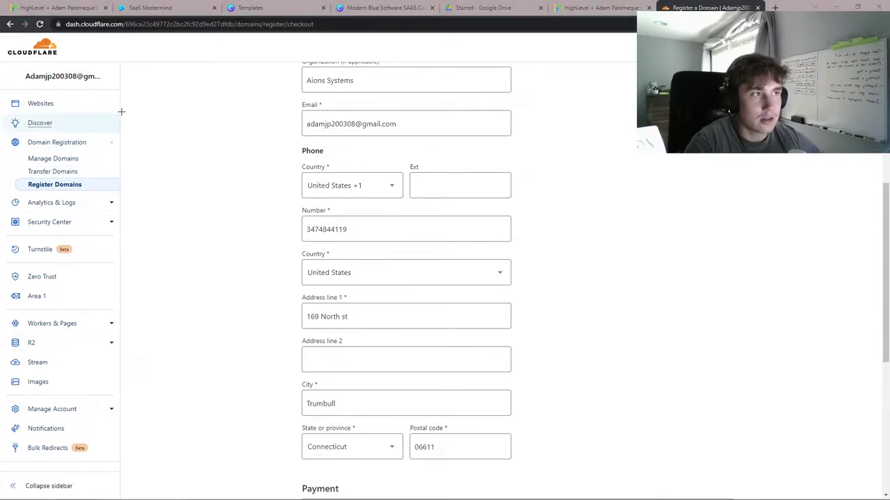
{"action": "scroll", "coordinate": [40, 122], "scroll_direction": "up", "scroll_amount": 5}
Step: Open the account's websites list and go to the DNS records of the owner's full-name .com domain
{"action": "left_click", "coordinate": [43, 103]}
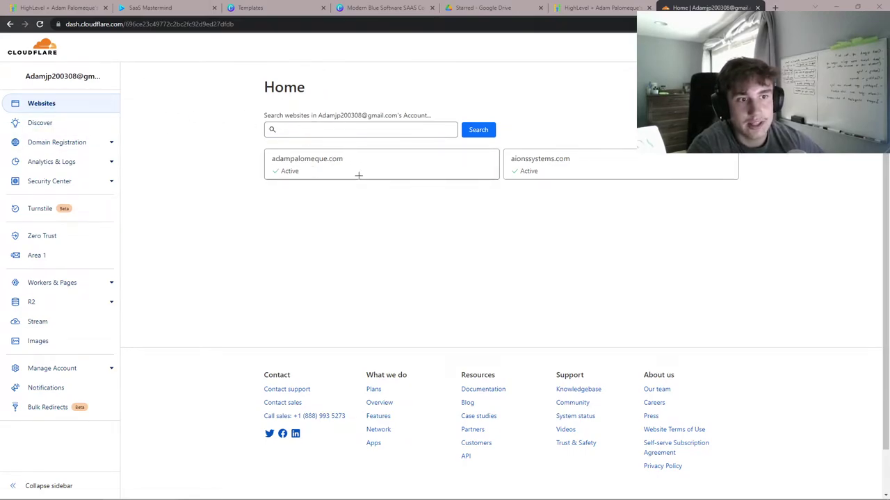
{"action": "left_click", "coordinate": [319, 159]}
{"action": "key", "text": "ctrl+a"}
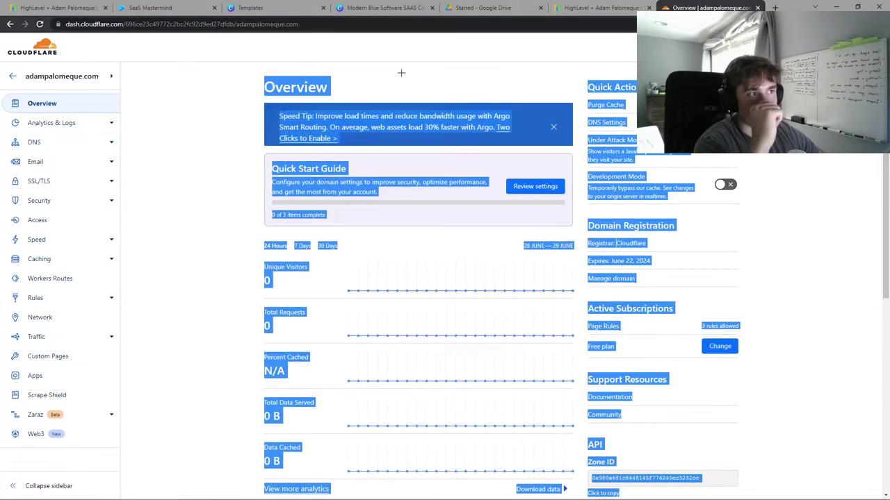
{"action": "left_click", "coordinate": [377, 66]}
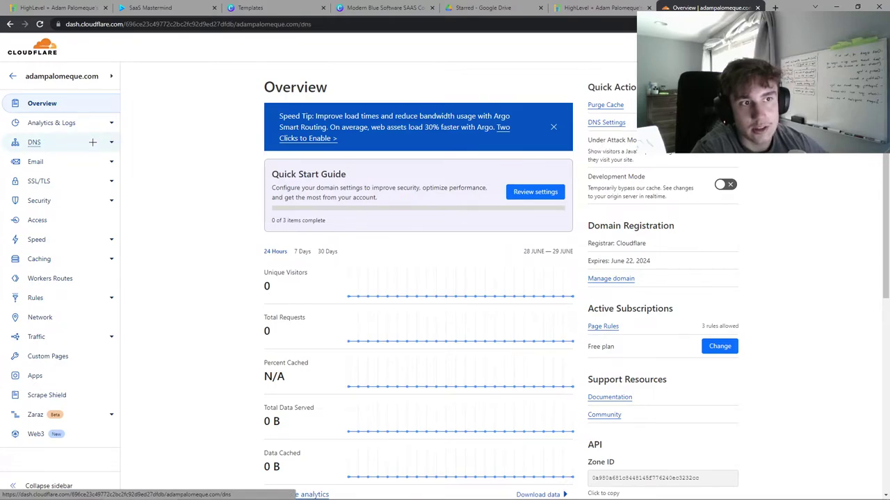
{"action": "left_click", "coordinate": [92, 141]}
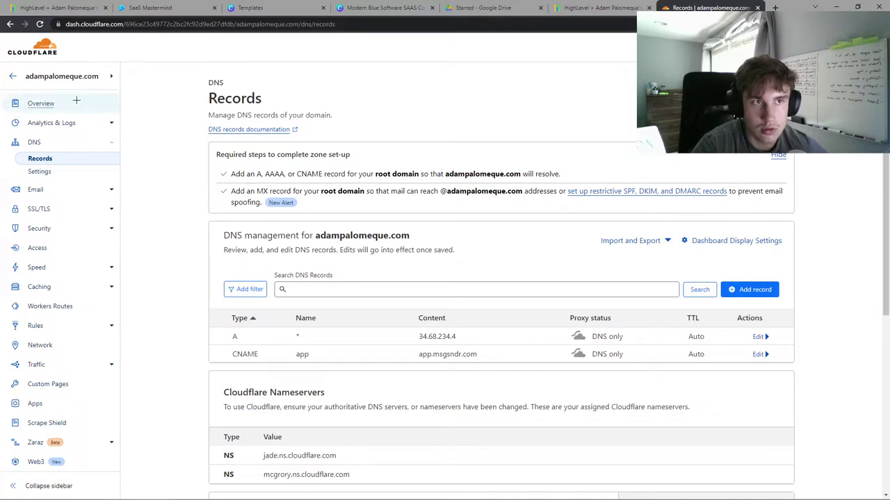
Step: Return to the websites list and reopen the same domain's DNS records
{"action": "left_click", "coordinate": [13, 77]}
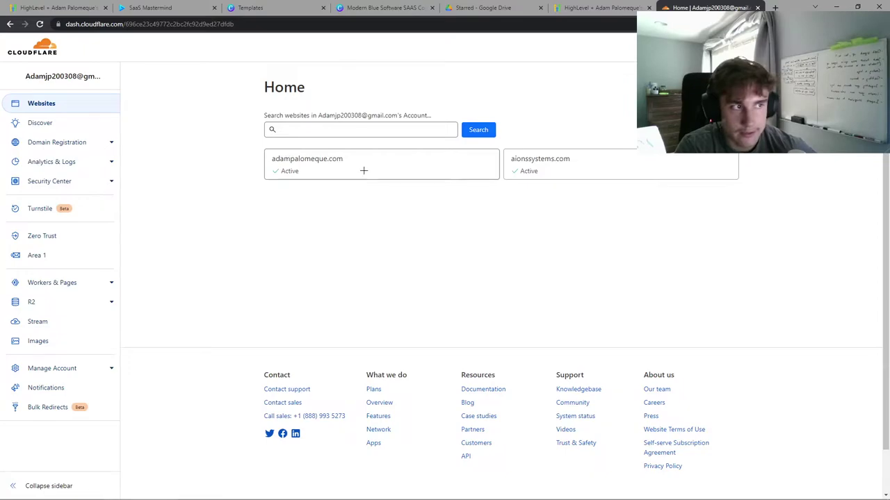
{"action": "left_click", "coordinate": [325, 159]}
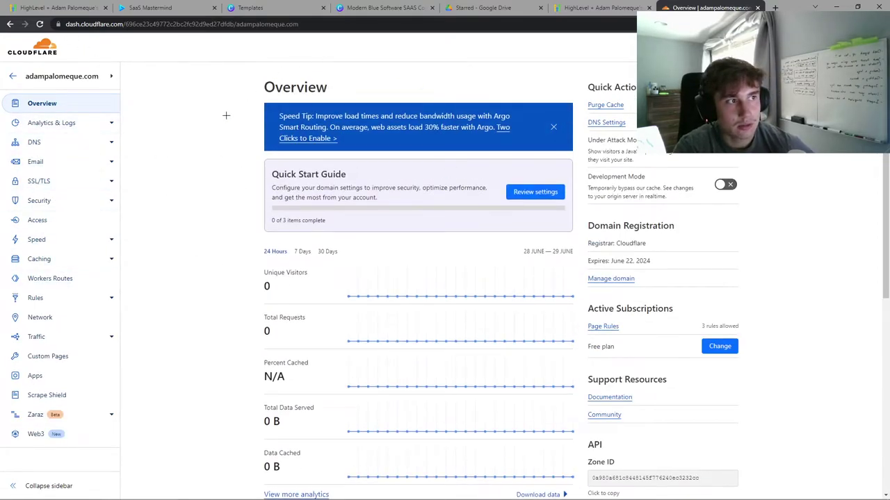
{"action": "left_click", "coordinate": [47, 142]}
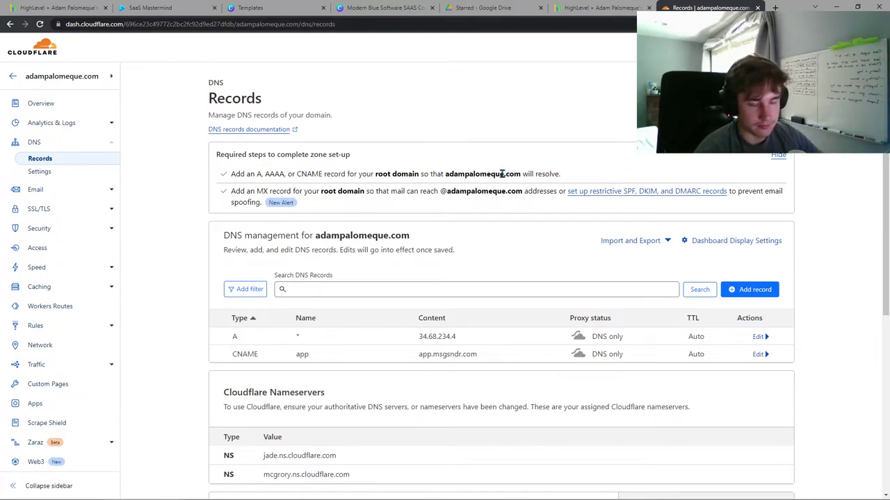
Step: Copy the content value app.msgsndr.com from the app CNAME record
{"action": "left_click_drag", "start_coordinate": [420, 356], "coordinate": [478, 356]}
{"action": "right_click", "coordinate": [473, 356]}
{"action": "left_click", "coordinate": [495, 362]}
{"action": "left_click", "coordinate": [503, 351]}
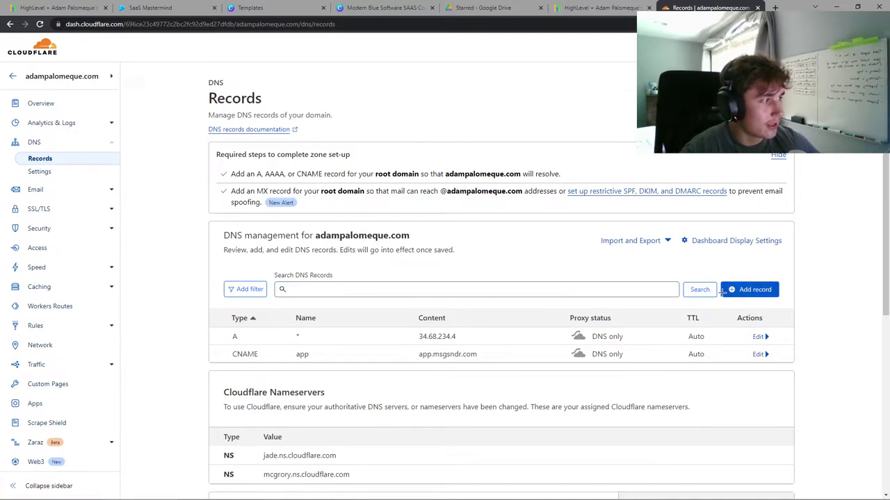
Step: Start a new DNS record of type CNAME and name it app
{"action": "left_click", "coordinate": [751, 290]}
{"action": "scroll", "coordinate": [451, 322], "scroll_direction": "down", "scroll_amount": 3}
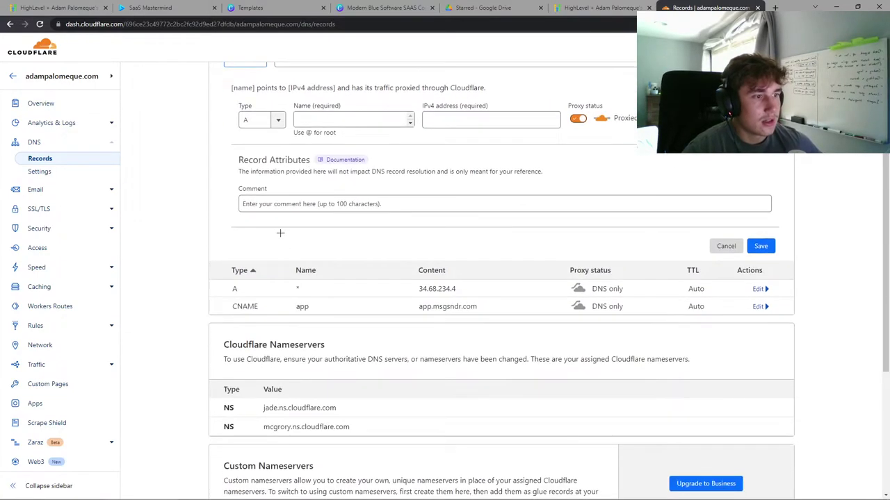
{"action": "scroll", "coordinate": [253, 268], "scroll_direction": "up", "scroll_amount": 2}
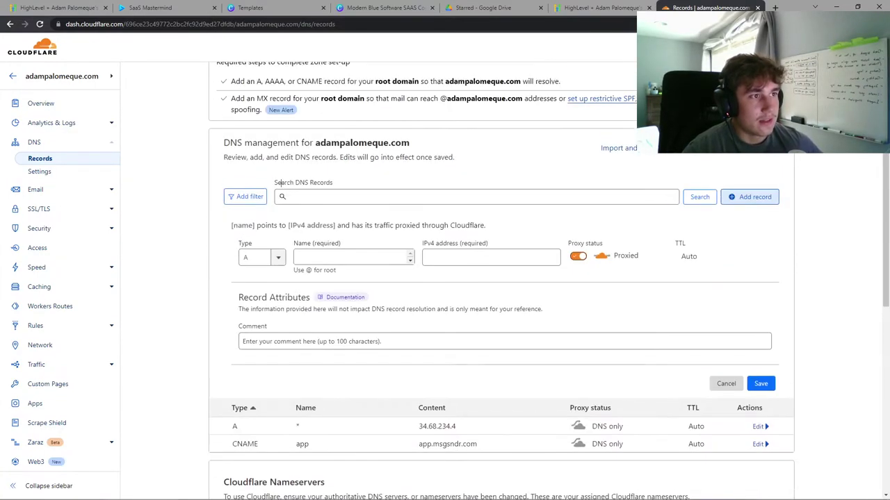
{"action": "left_click", "coordinate": [252, 257]}
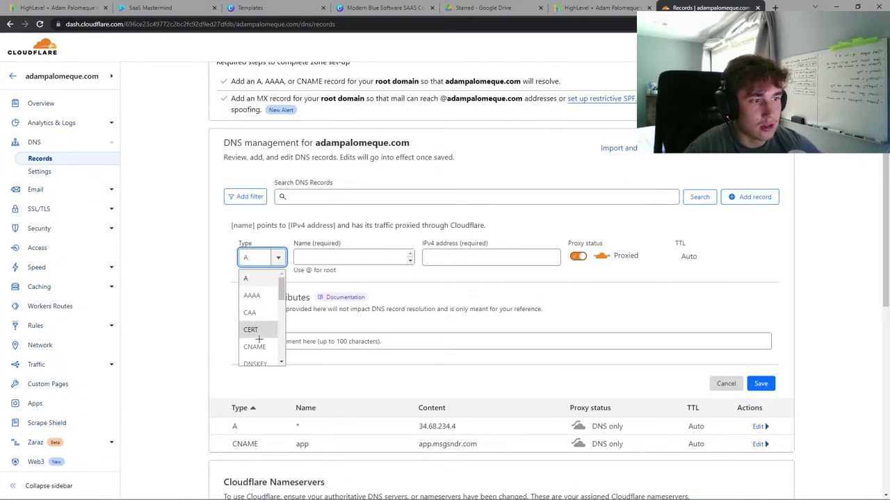
{"action": "left_click", "coordinate": [254, 346]}
{"action": "left_click", "coordinate": [331, 259]}
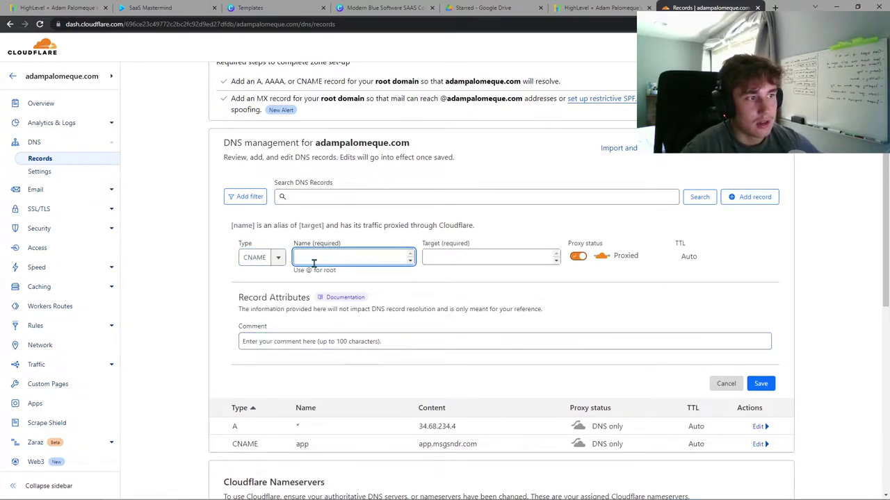
{"action": "type", "text": "app"}
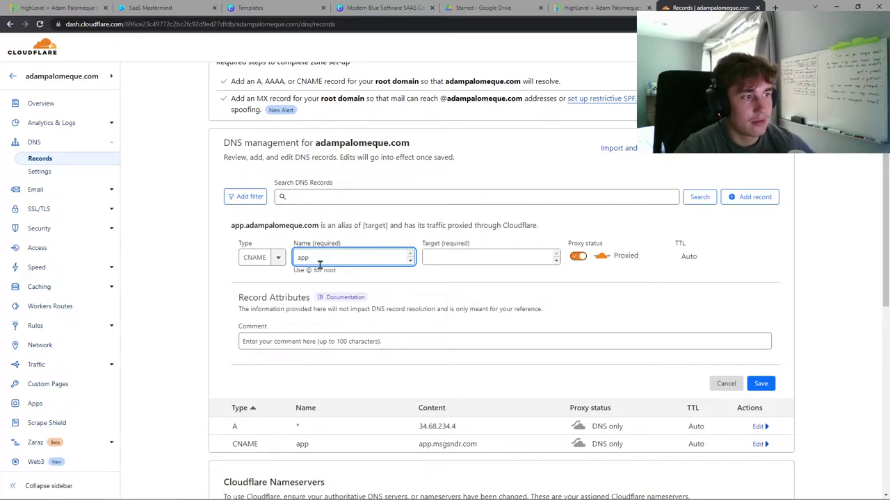
Step: Set the new CNAME record's target to app.msgsndr.com and its proxy status to DNS only
{"action": "key", "text": "alt+Tab"}
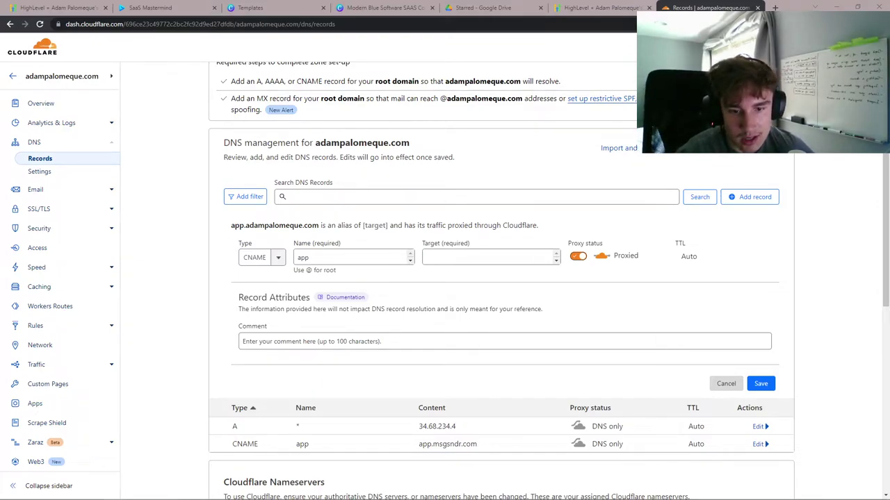
{"action": "left_click", "coordinate": [450, 260]}
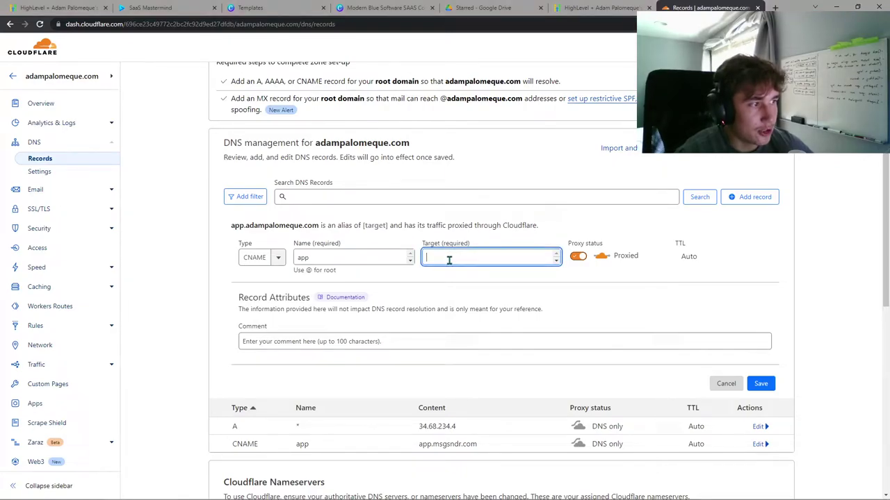
{"action": "right_click", "coordinate": [449, 260]}
{"action": "left_click", "coordinate": [487, 328]}
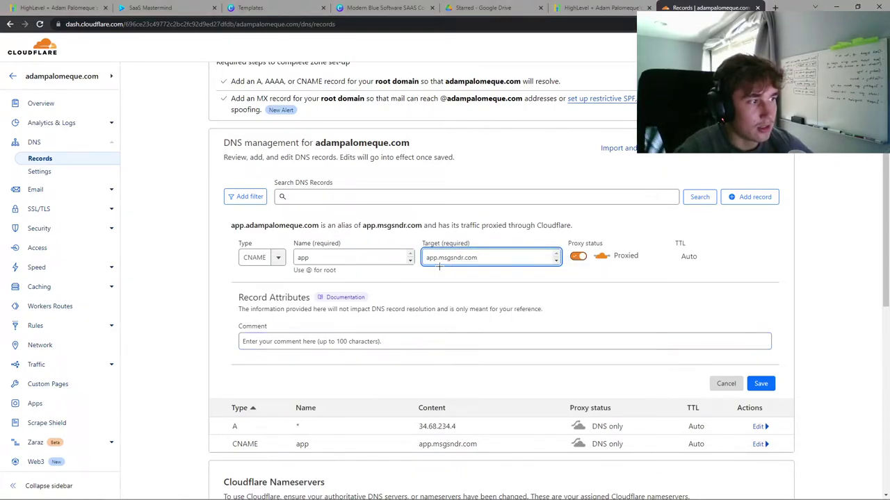
{"action": "left_click", "coordinate": [577, 256]}
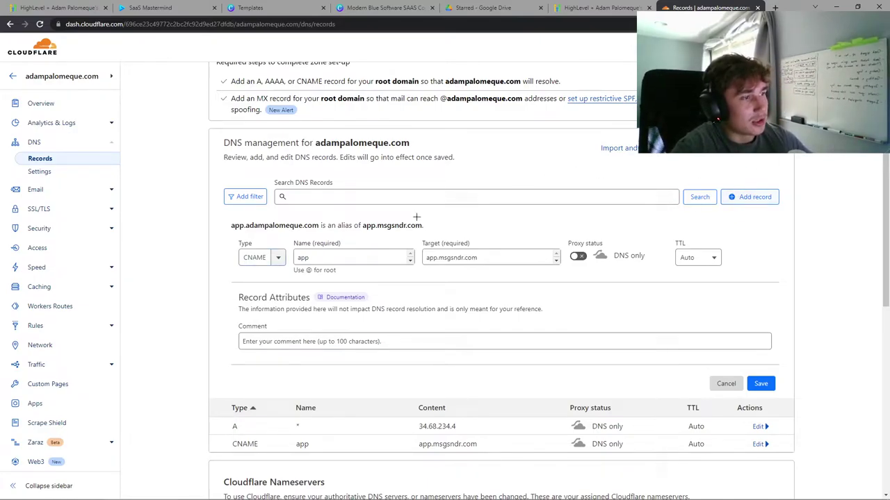
Step: Check the filled-in record fields and discard the unsaved CNAME record
{"action": "scroll", "coordinate": [572, 199], "scroll_direction": "up", "scroll_amount": 1}
{"action": "scroll", "coordinate": [584, 196], "scroll_direction": "down", "scroll_amount": 2}
{"action": "scroll", "coordinate": [565, 218], "scroll_direction": "up", "scroll_amount": 1}
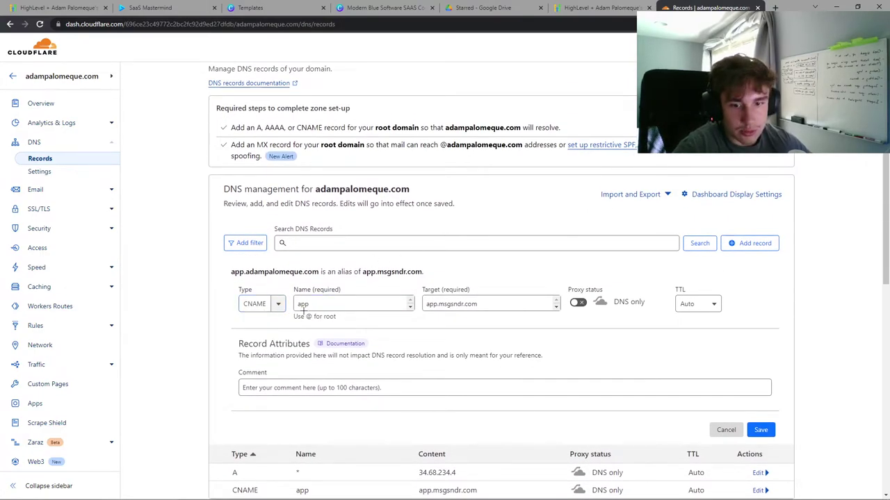
{"action": "left_click", "coordinate": [725, 429]}
{"action": "scroll", "coordinate": [352, 206], "scroll_direction": "up", "scroll_amount": 1}
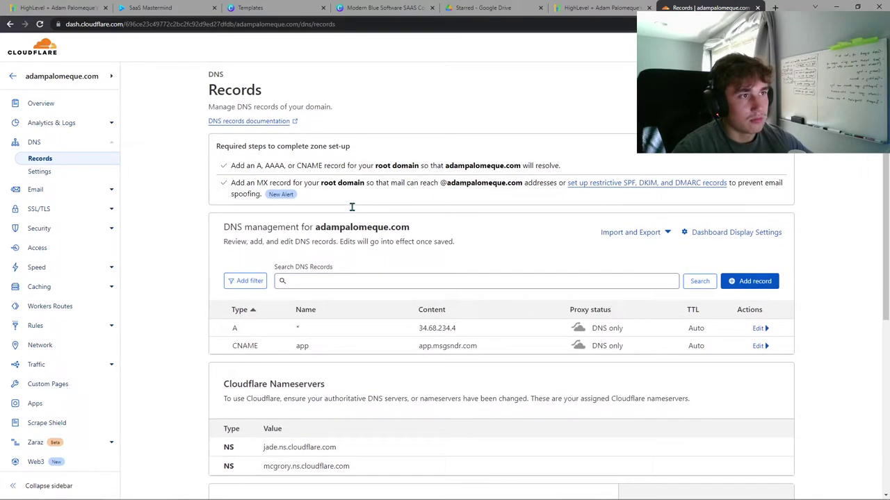
Step: Begin another DNS record, choosing type CNAME and entering app as its name
{"action": "left_click", "coordinate": [747, 293]}
{"action": "left_click", "coordinate": [256, 350]}
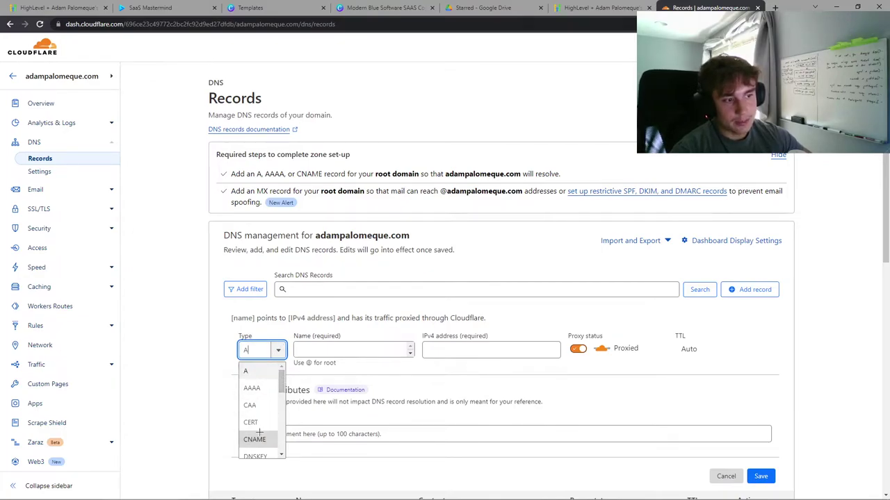
{"action": "scroll", "coordinate": [253, 399], "scroll_direction": "down", "scroll_amount": 1}
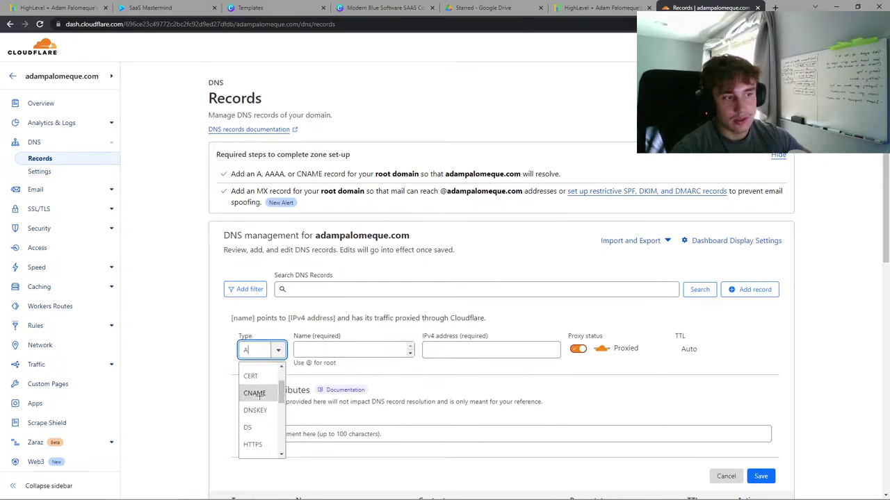
{"action": "left_click", "coordinate": [255, 393]}
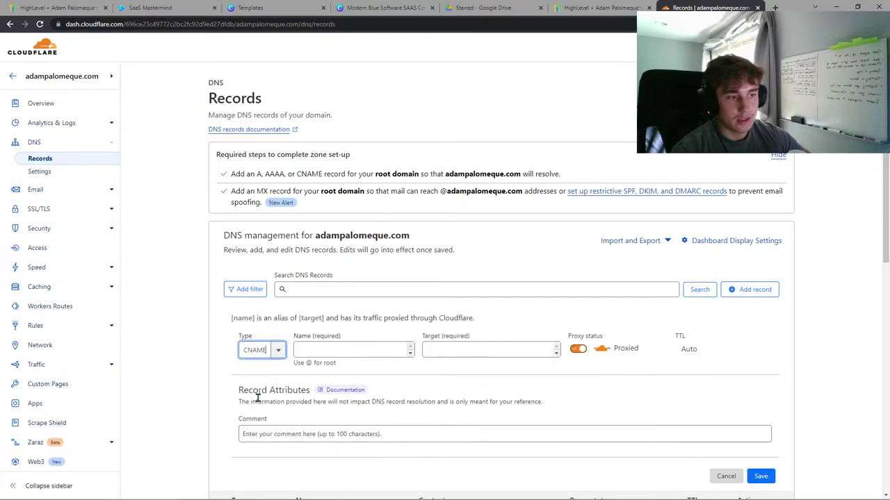
{"action": "left_click", "coordinate": [319, 344]}
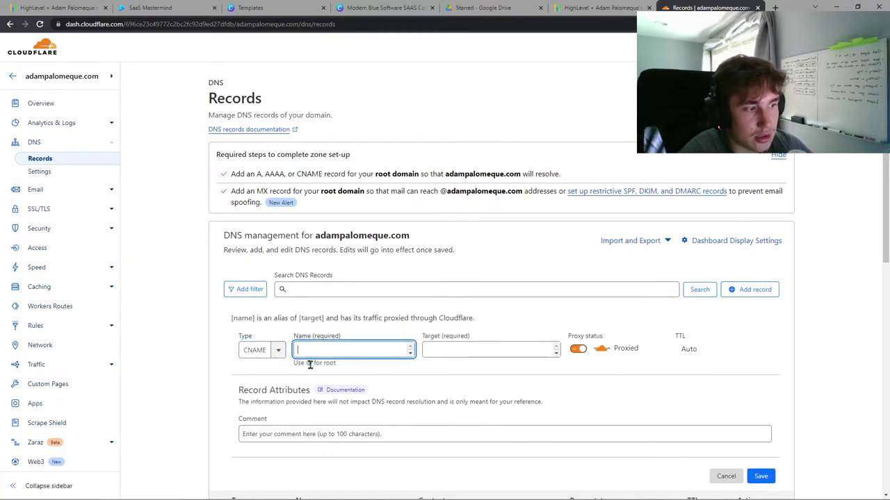
{"action": "type", "text": "app"}
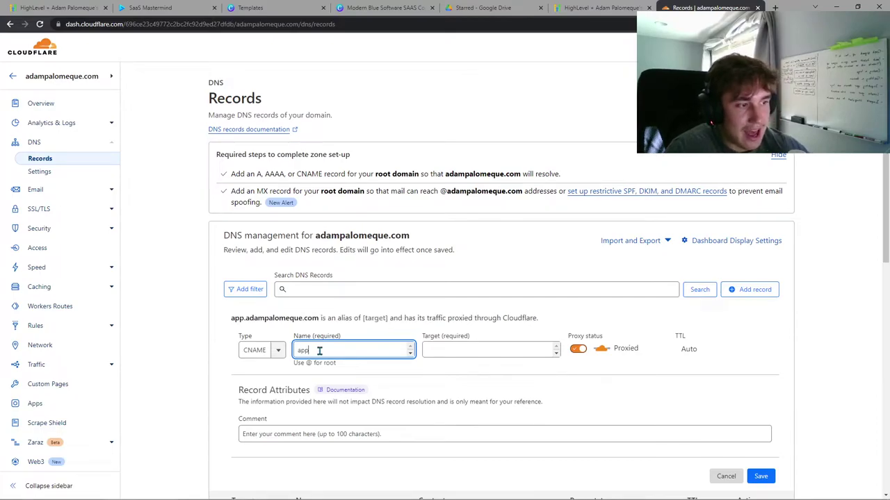
Step: Give the draft record the target app.msgsndr.com with proxying off, and discard it without saving
{"action": "left_click", "coordinate": [458, 349]}
{"action": "key", "text": "ctrl+v"}
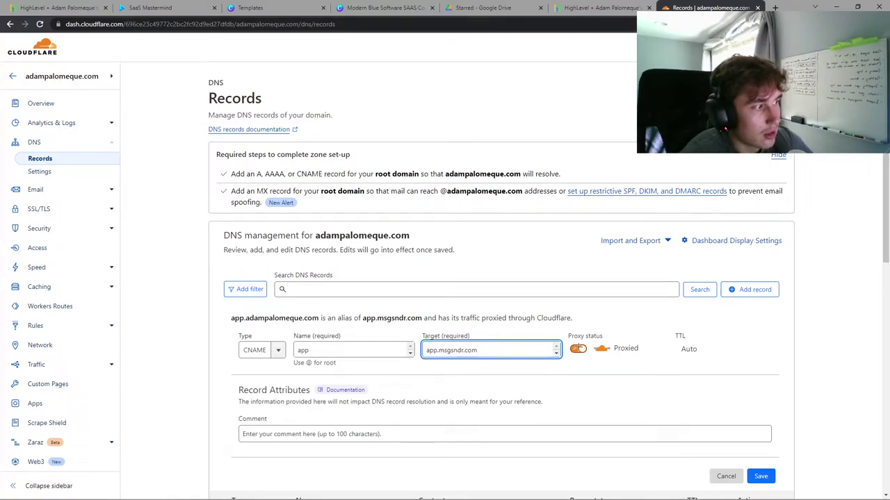
{"action": "left_click", "coordinate": [577, 348]}
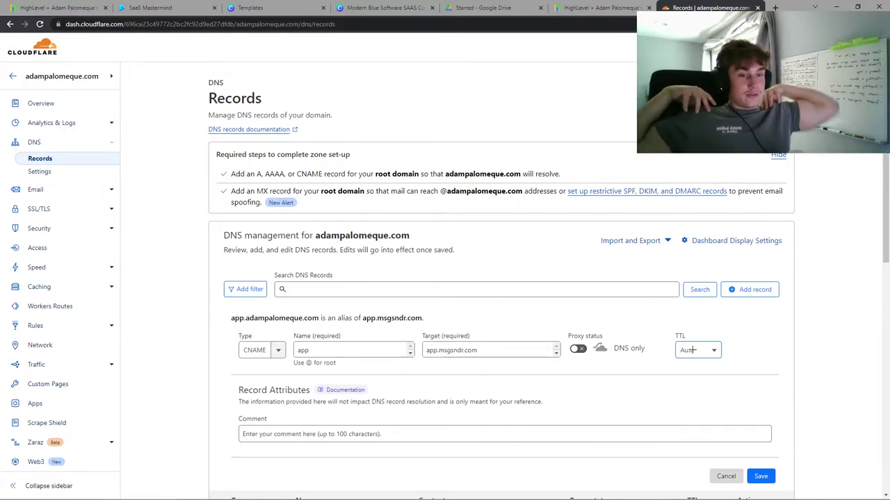
{"action": "scroll", "coordinate": [692, 350], "scroll_direction": "down", "scroll_amount": 1}
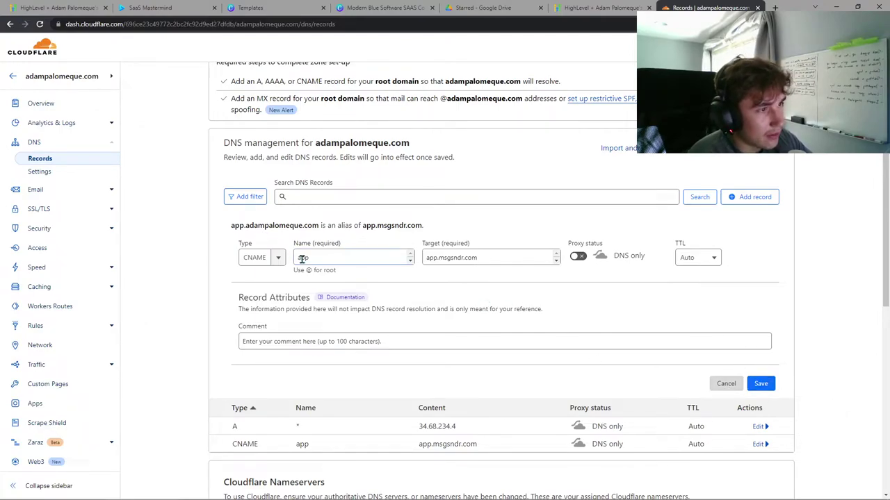
{"action": "left_click", "coordinate": [726, 384]}
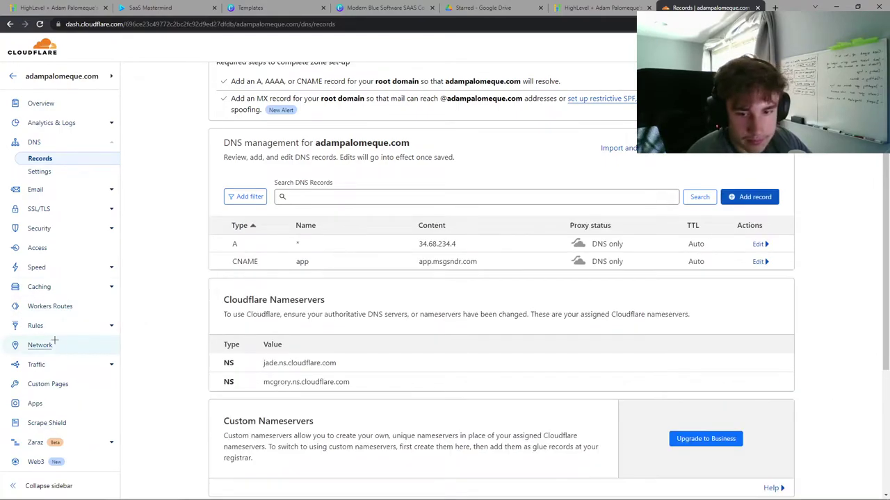
Step: Start a fresh DNS record of type CNAME with the name app
{"action": "left_click", "coordinate": [750, 198]}
{"action": "left_click", "coordinate": [272, 257]}
{"action": "scroll", "coordinate": [261, 320], "scroll_direction": "down", "scroll_amount": 2}
{"action": "left_click", "coordinate": [254, 305]}
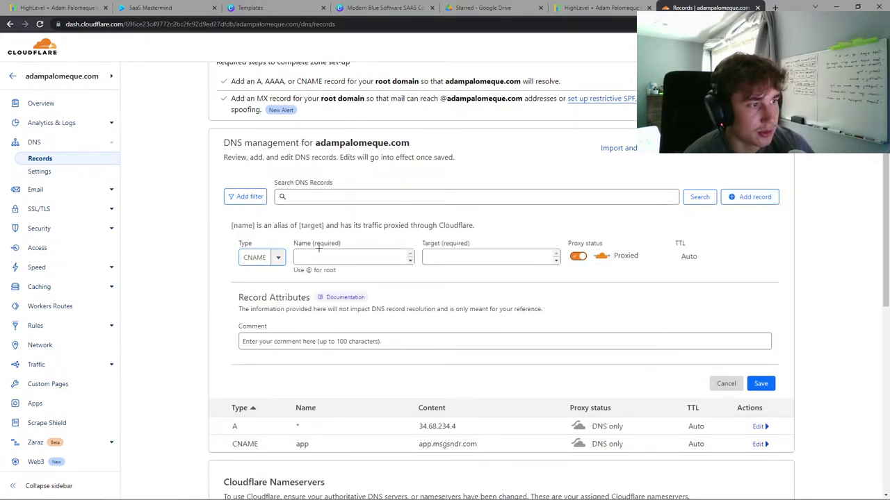
{"action": "left_click", "coordinate": [324, 257]}
{"action": "type", "text": "app"}
Step: Paste app.msgsndr.com as the draft record's target, turn its proxy off, and review the type, name and target fields
{"action": "left_click", "coordinate": [444, 259]}
{"action": "right_click", "coordinate": [443, 258]}
{"action": "left_click", "coordinate": [482, 327]}
{"action": "left_click", "coordinate": [578, 256]}
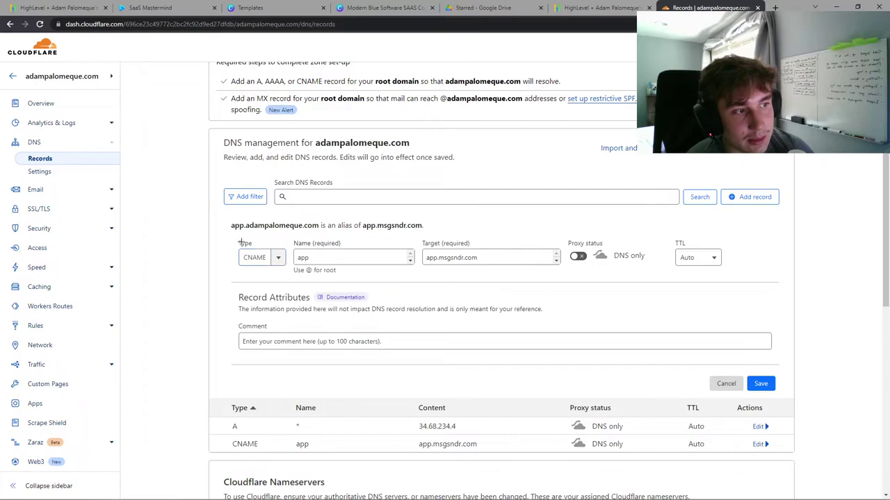
{"action": "left_click", "coordinate": [269, 257]}
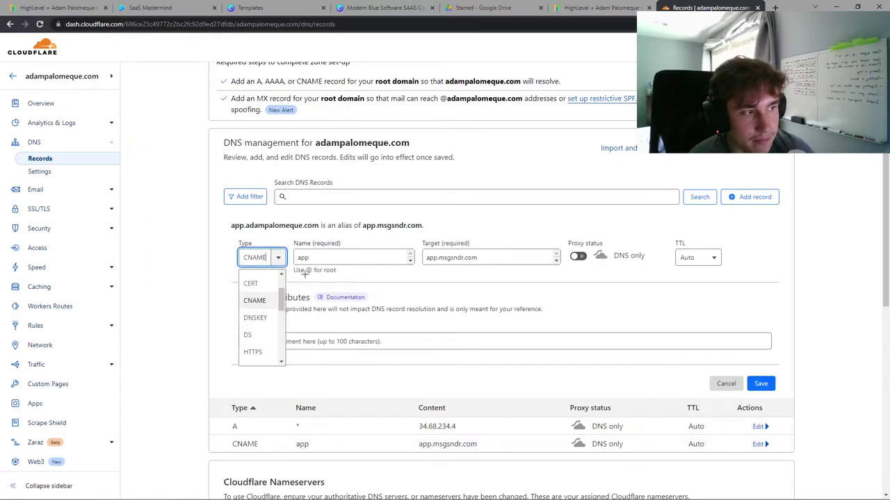
{"action": "left_click", "coordinate": [321, 260]}
{"action": "left_click", "coordinate": [426, 258]}
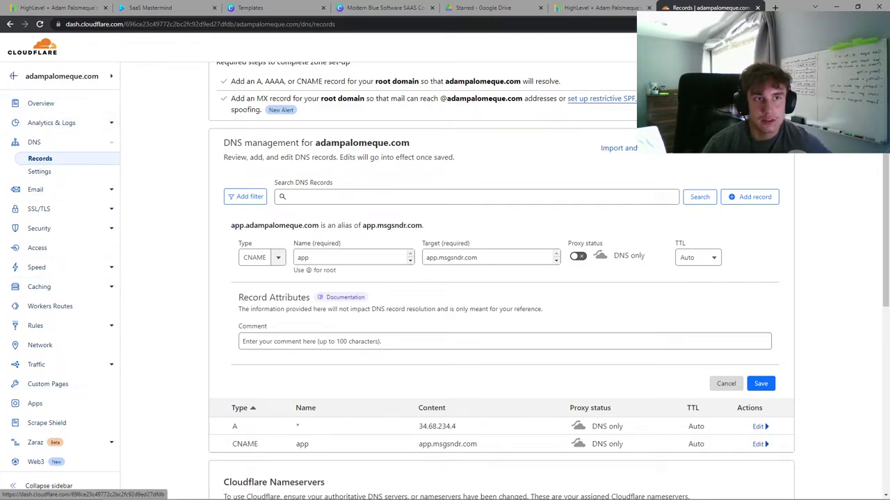
Step: Leave the unsaved record for the websites list and reopen the DNS records of the owner's full-name .com domain
{"action": "left_click", "coordinate": [13, 76]}
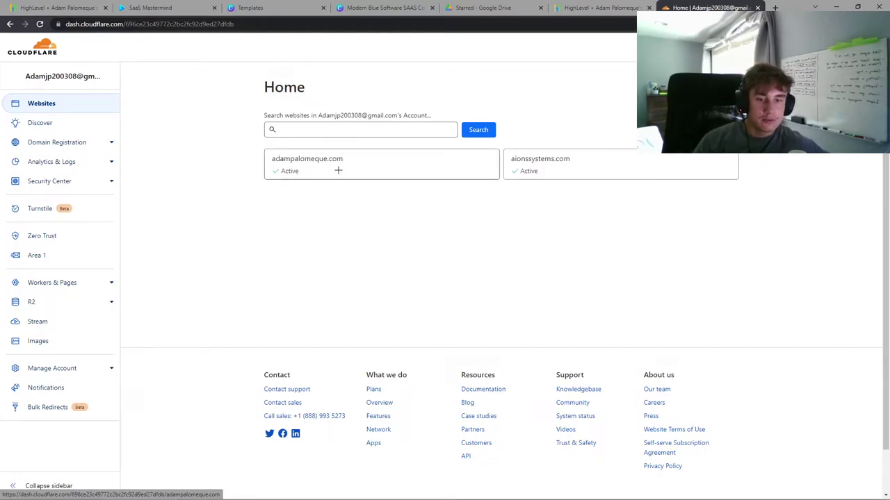
{"action": "left_click", "coordinate": [337, 169]}
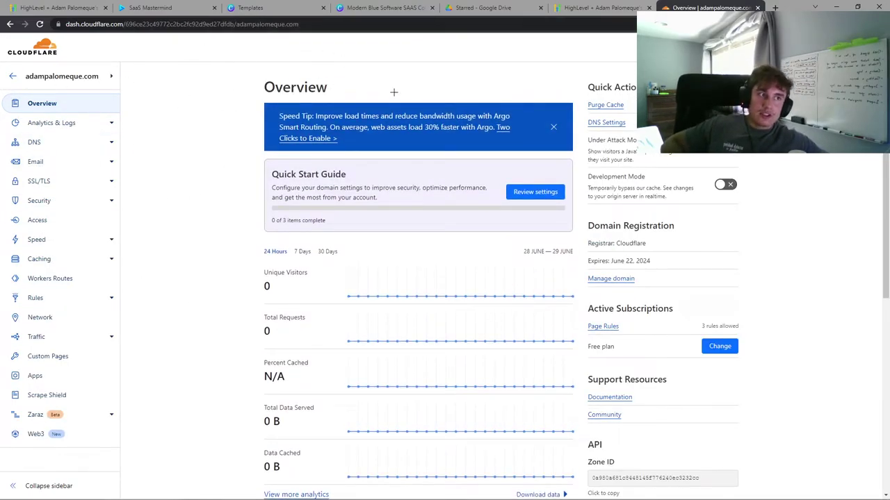
{"action": "left_click", "coordinate": [49, 143]}
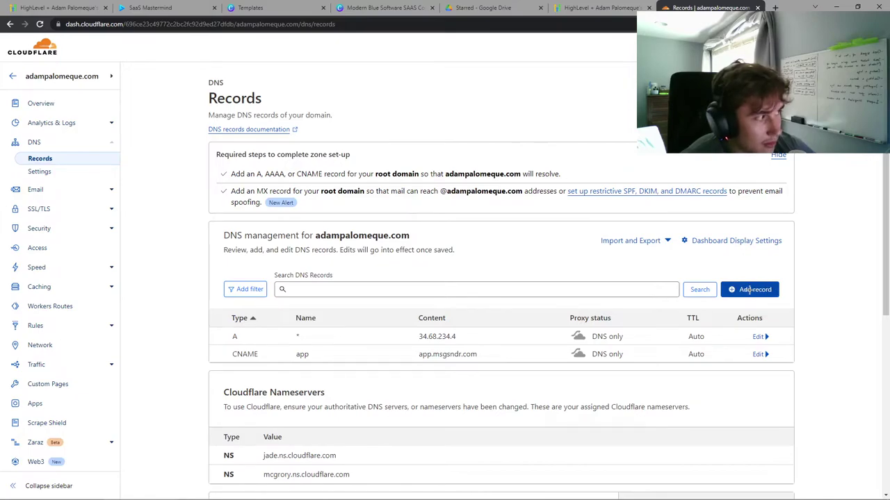
Step: Add a DNS record of type CNAME and enter app as its name
{"action": "left_click", "coordinate": [750, 289]}
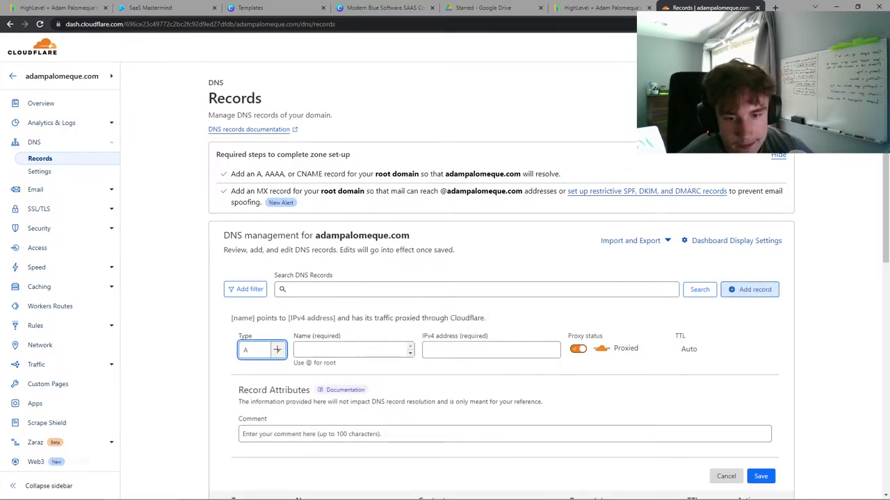
{"action": "left_click", "coordinate": [275, 351]}
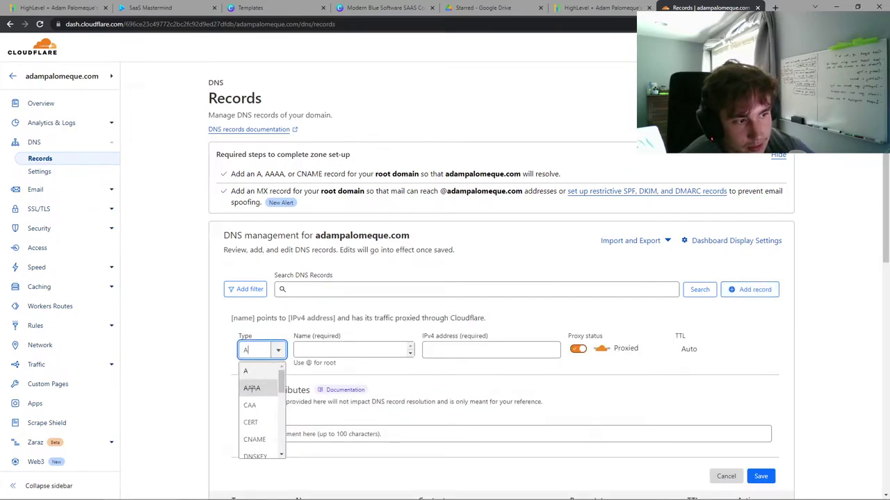
{"action": "left_click", "coordinate": [254, 439]}
{"action": "left_click", "coordinate": [310, 348]}
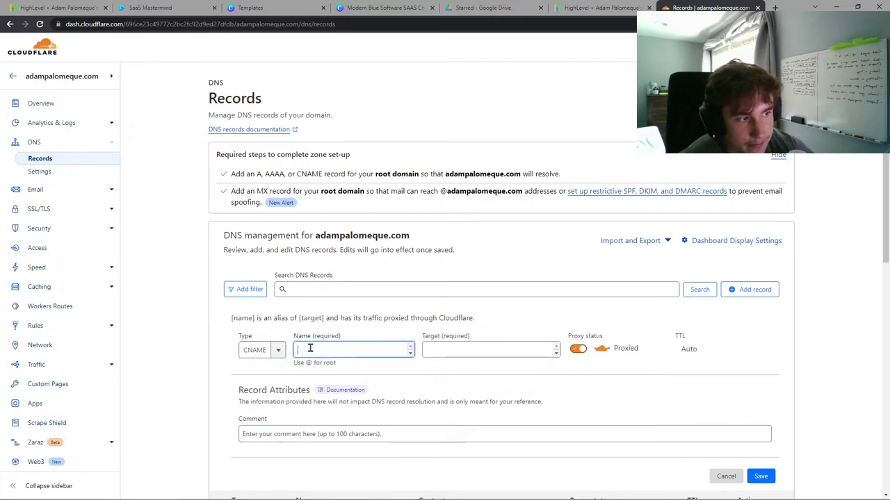
{"action": "type", "text": "app"}
Step: Set the app record's target to app.msgsndr.com and switch its proxy status to DNS only
{"action": "left_click", "coordinate": [448, 349]}
{"action": "key", "text": "alt+Tab"}
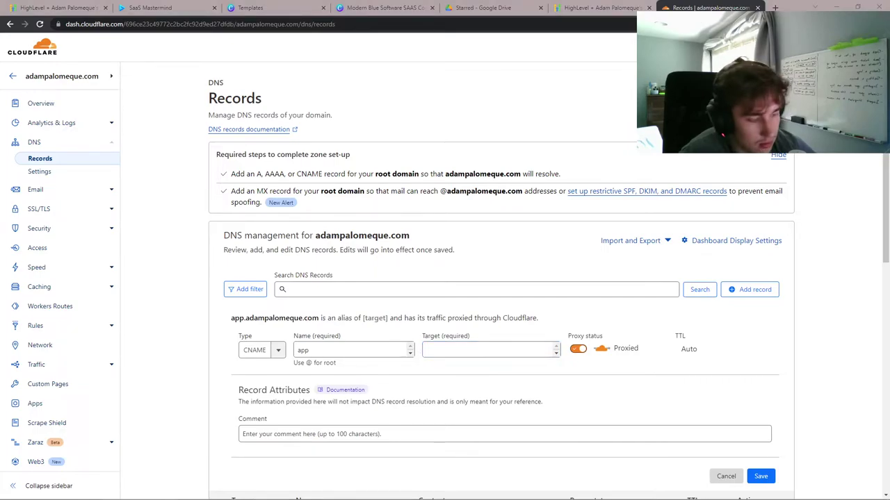
{"action": "left_click", "coordinate": [447, 351]}
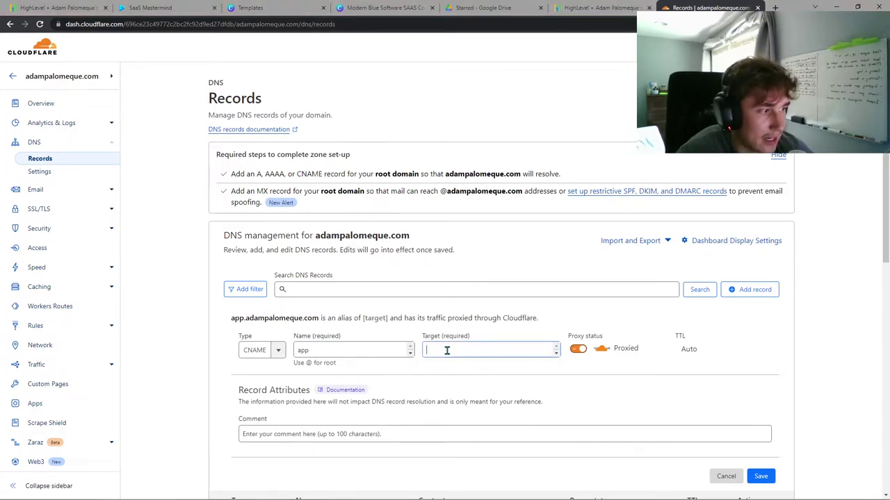
{"action": "right_click", "coordinate": [447, 350]}
{"action": "left_click", "coordinate": [481, 248]}
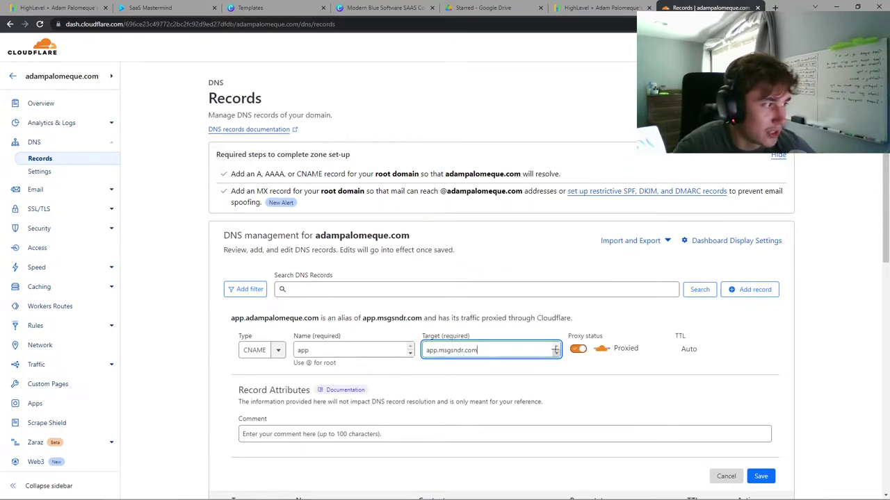
{"action": "left_click", "coordinate": [578, 349]}
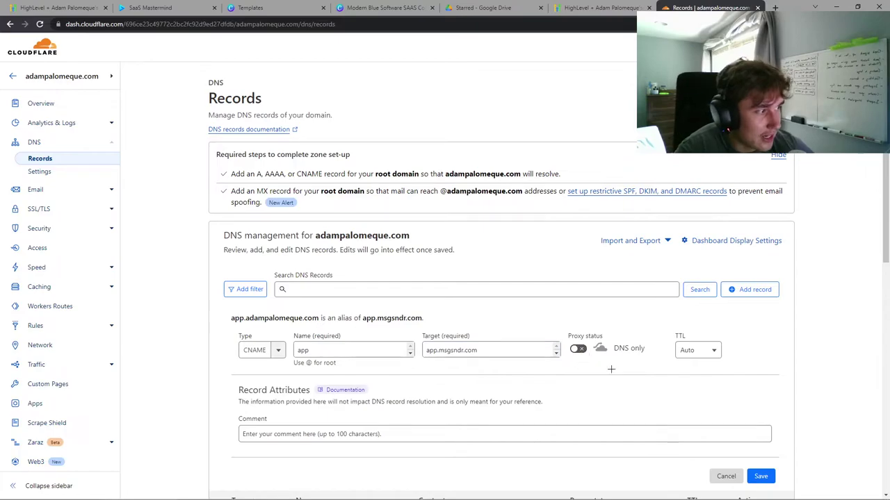
{"action": "scroll", "coordinate": [773, 433], "scroll_direction": "down", "scroll_amount": 2}
{"action": "left_click", "coordinate": [381, 342]}
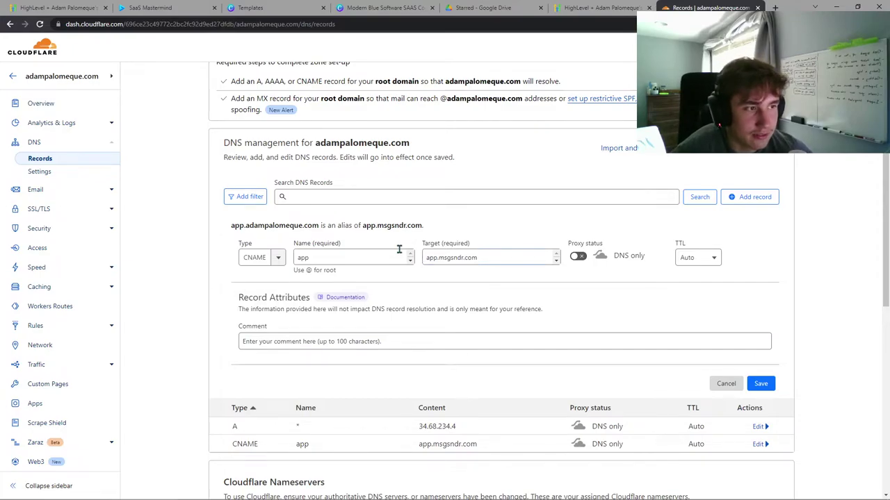
Step: Discard the draft app record and start a new DNS record of type A named *
{"action": "left_click", "coordinate": [725, 384]}
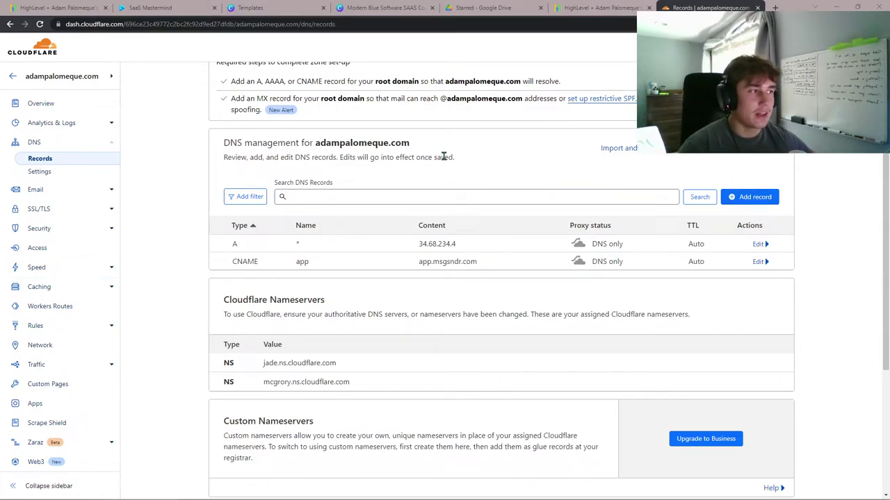
{"action": "left_click", "coordinate": [751, 196]}
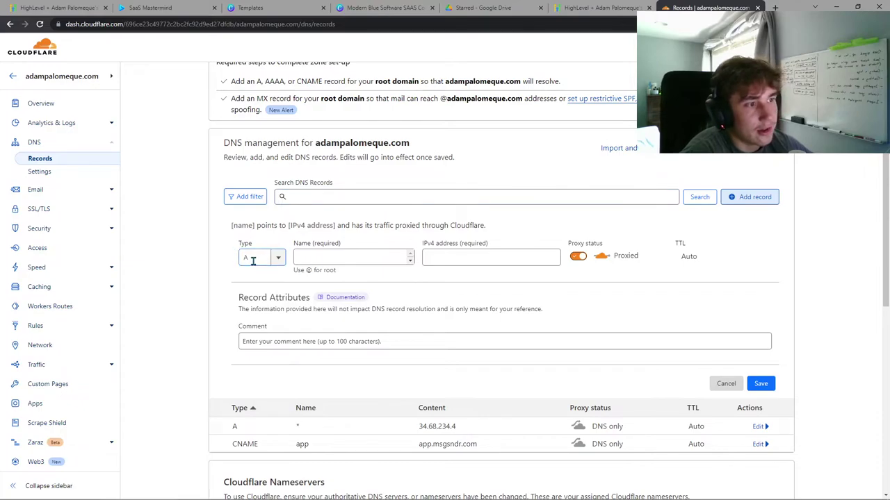
{"action": "left_click", "coordinate": [305, 258]}
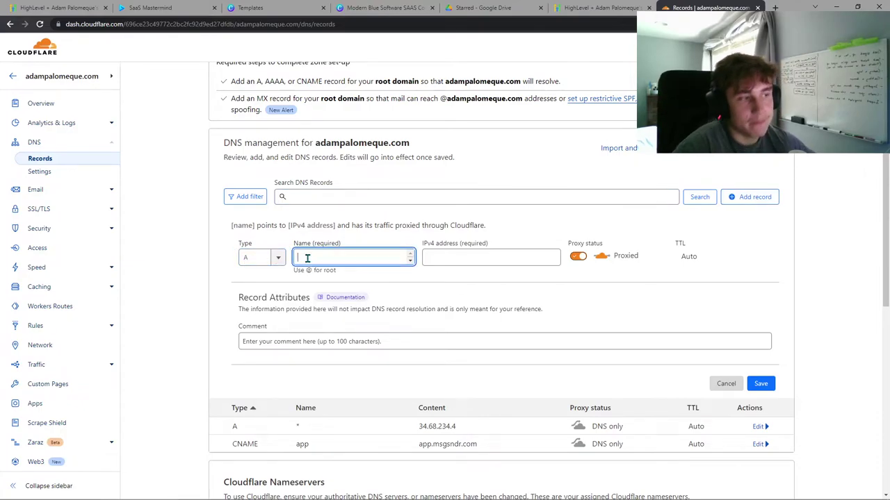
{"action": "type", "text": "*"}
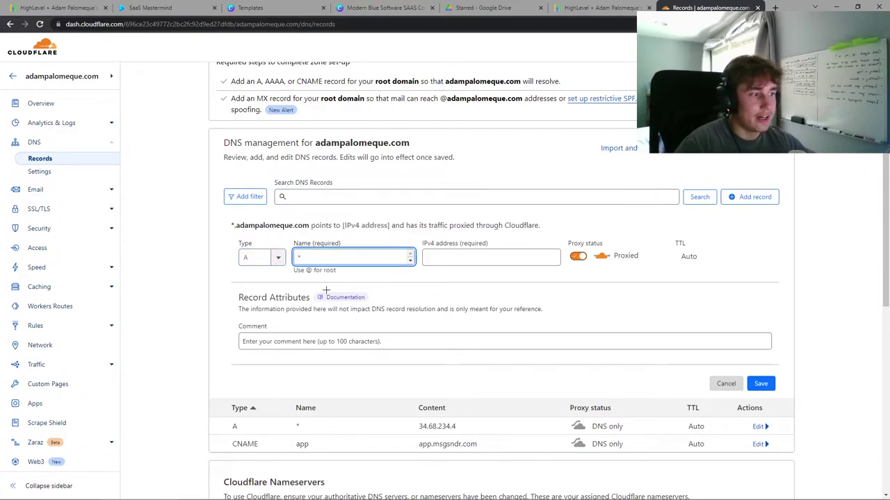
Step: Copy 34.68.234.4 from the existing A record into the draft's IPv4 address, set its proxy status to DNS only, and discard the draft
{"action": "left_click", "coordinate": [419, 426]}
{"action": "left_click_drag", "start_coordinate": [419, 426], "coordinate": [463, 428]}
{"action": "right_click", "coordinate": [439, 427]}
{"action": "left_click", "coordinate": [462, 330]}
{"action": "key", "text": "alt+Tab"}
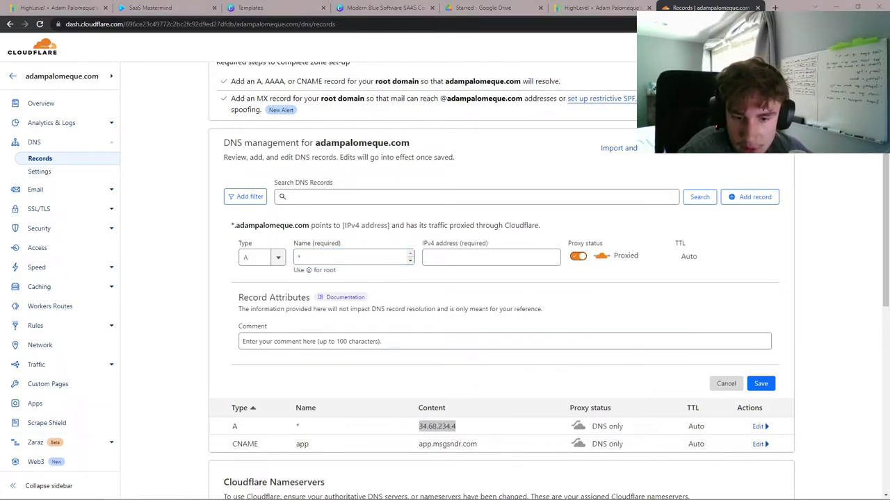
{"action": "left_click", "coordinate": [455, 259]}
{"action": "left_click", "coordinate": [473, 280]}
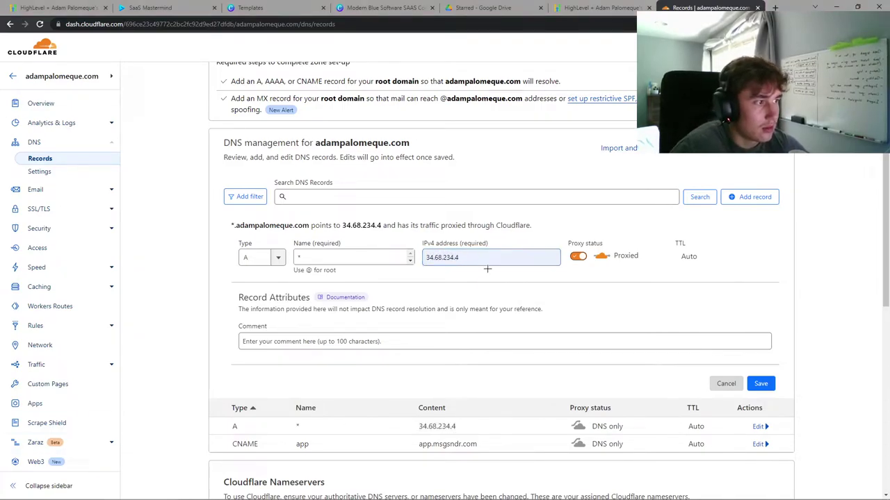
{"action": "left_click", "coordinate": [579, 256]}
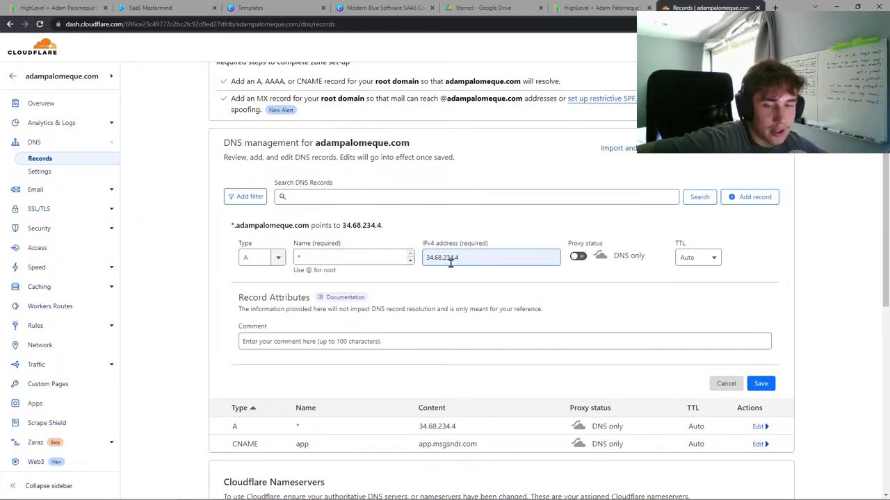
{"action": "left_click", "coordinate": [726, 383]}
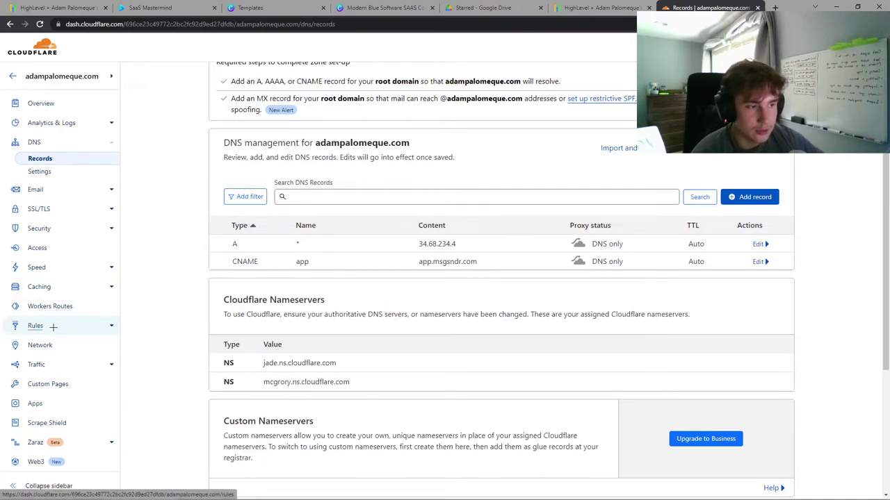
Step: Switch to the HighLevel company settings and review the whitelabel domain, theme, logo and other company data
{"action": "left_click", "coordinate": [159, 7]}
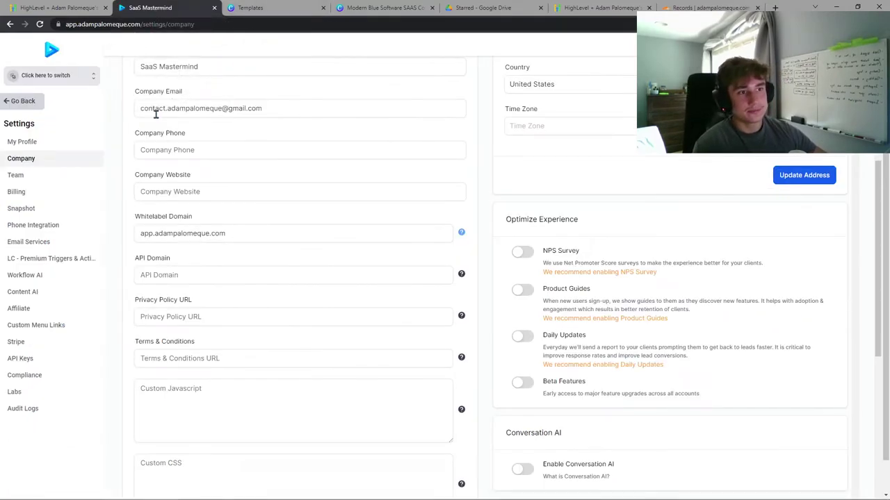
{"action": "left_click", "coordinate": [137, 234]}
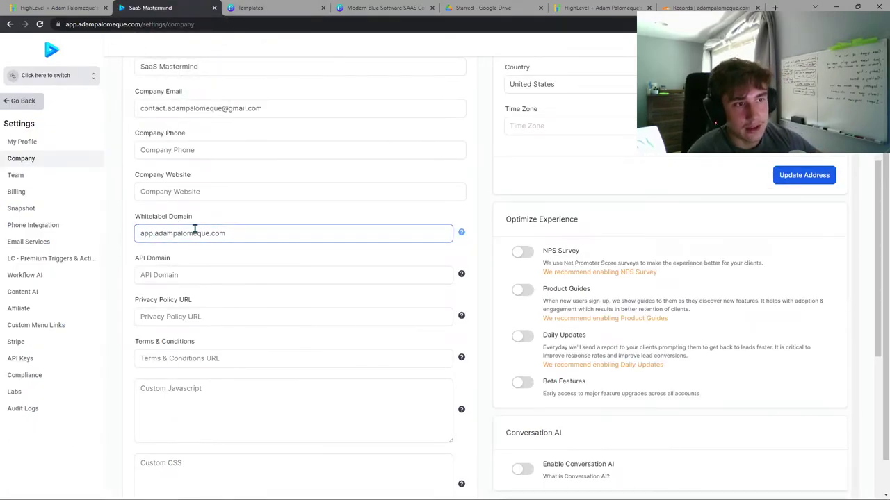
{"action": "scroll", "coordinate": [159, 232], "scroll_direction": "up", "scroll_amount": 1}
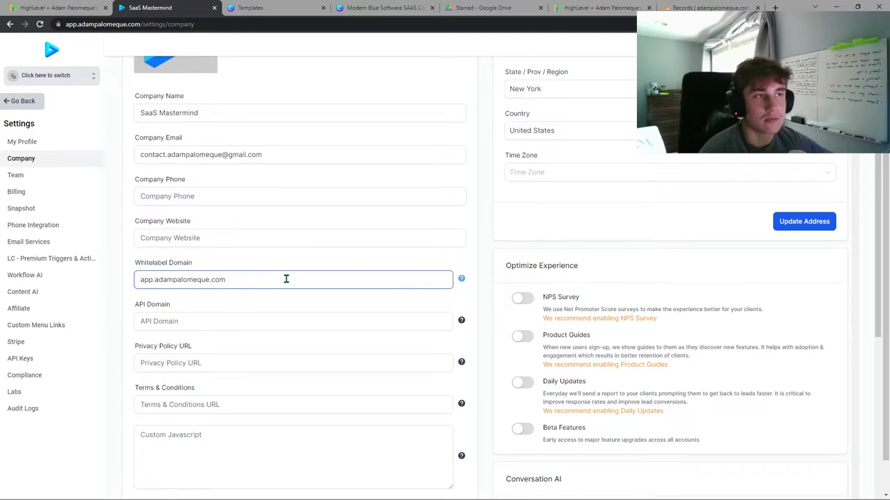
{"action": "scroll", "coordinate": [304, 278], "scroll_direction": "down", "scroll_amount": 5}
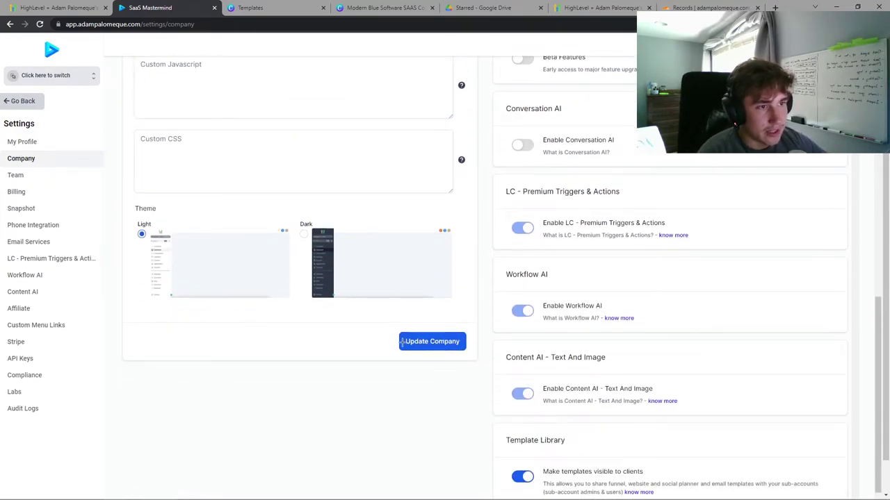
{"action": "scroll", "coordinate": [405, 304], "scroll_direction": "up", "scroll_amount": 6}
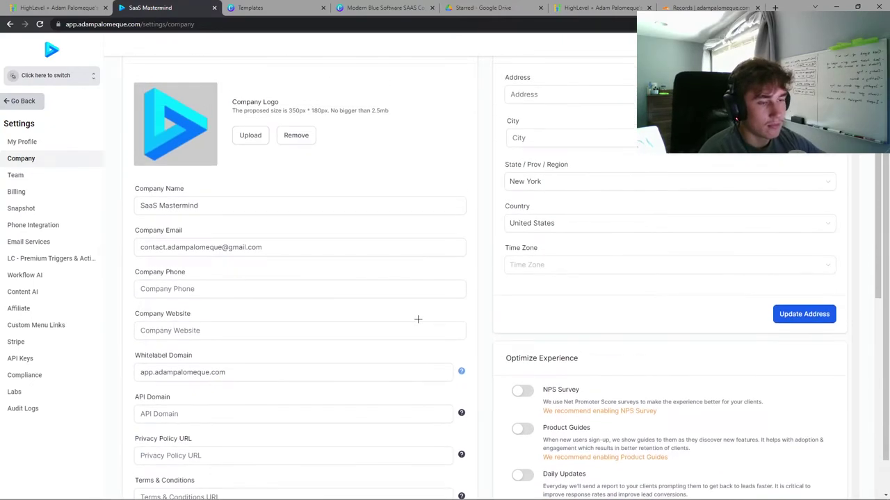
{"action": "scroll", "coordinate": [392, 307], "scroll_direction": "down", "scroll_amount": 1}
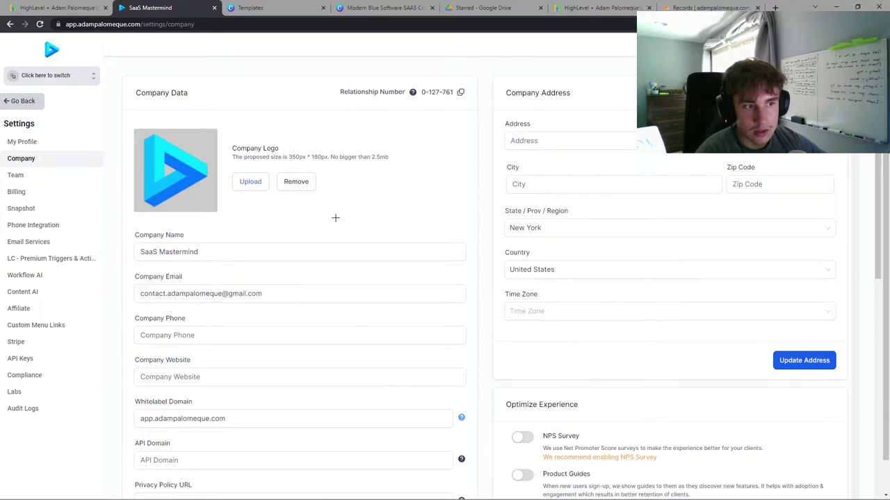
{"action": "scroll", "coordinate": [335, 217], "scroll_direction": "down", "scroll_amount": 2}
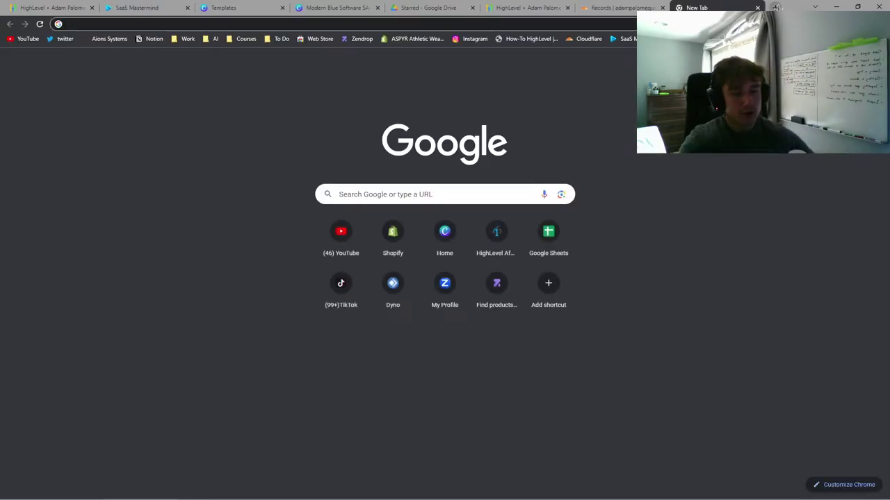
Step: Load the whitelabel app subdomain in a new browser tab to check the agency login address
{"action": "type", "text": "app."}
{"action": "key", "text": "BackSpace"}
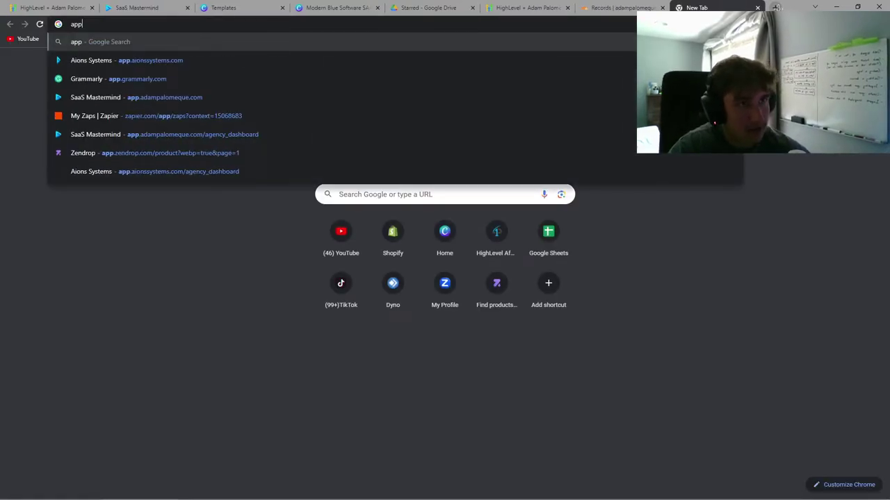
{"action": "type", "text": ".ada"}
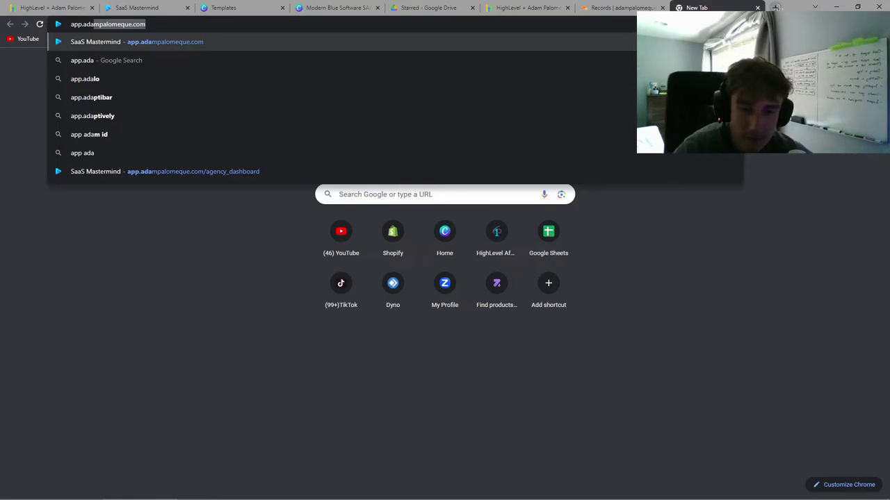
{"action": "key", "text": "Return"}
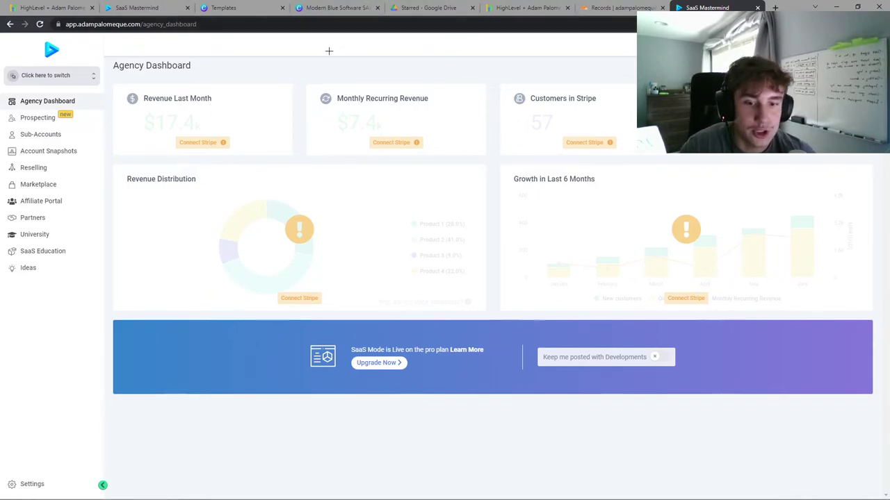
Step: Close the two Canva tabs, the Google Drive tab and the HighLevel trial sign-up tab beside the Cloudflare records
{"action": "left_click", "coordinate": [282, 8]}
{"action": "left_click", "coordinate": [282, 8]}
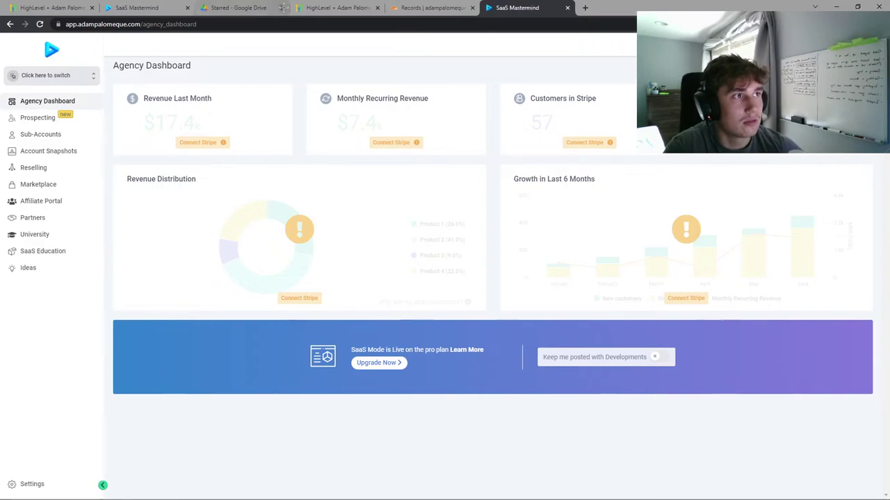
{"action": "left_click", "coordinate": [282, 7]}
{"action": "left_click", "coordinate": [244, 7]}
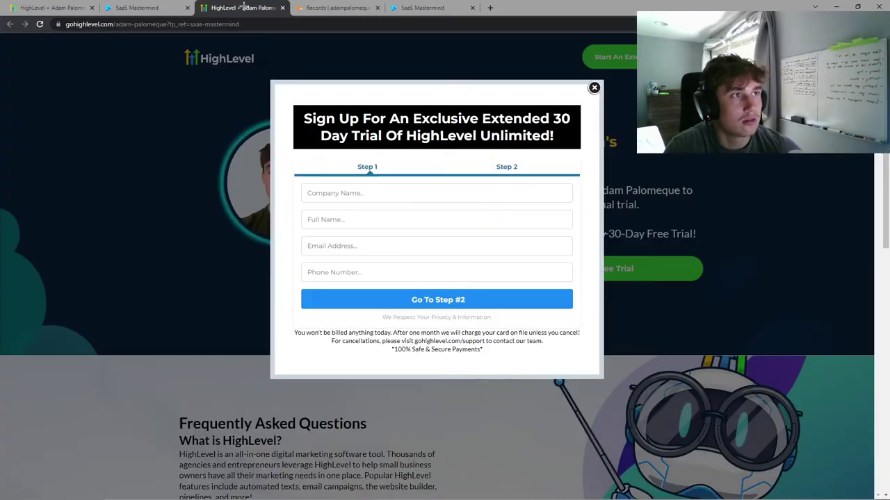
{"action": "left_click", "coordinate": [283, 8]}
{"action": "left_click", "coordinate": [303, 8]}
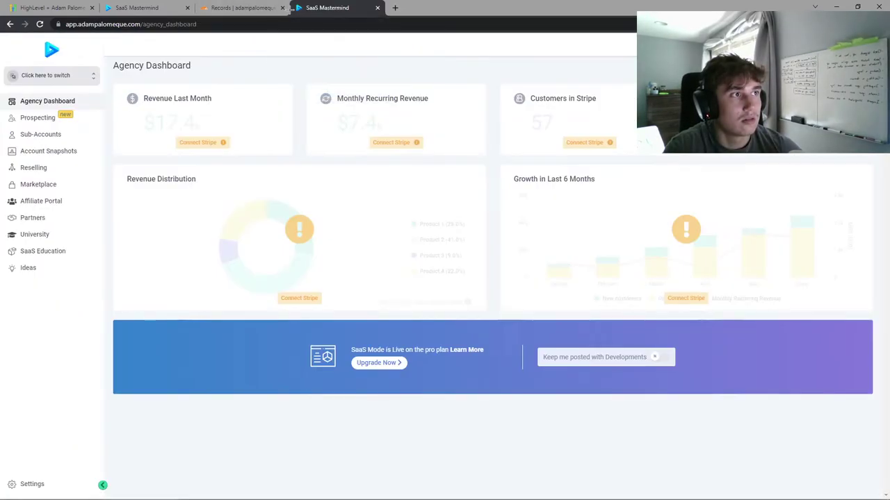
{"action": "left_click", "coordinate": [166, 8]}
{"action": "left_click", "coordinate": [358, 8]}
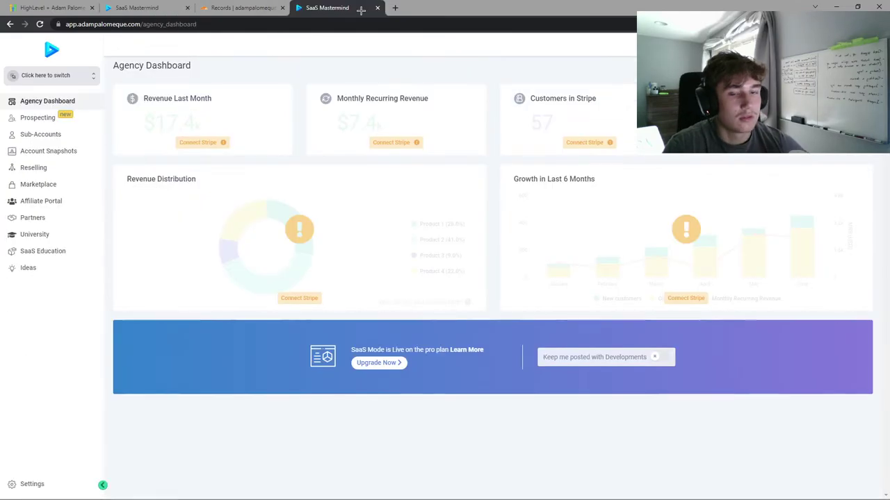
Step: Leave the company settings for the agency dashboard and close the duplicate dashboard and Cloudflare tabs
{"action": "left_click", "coordinate": [142, 7]}
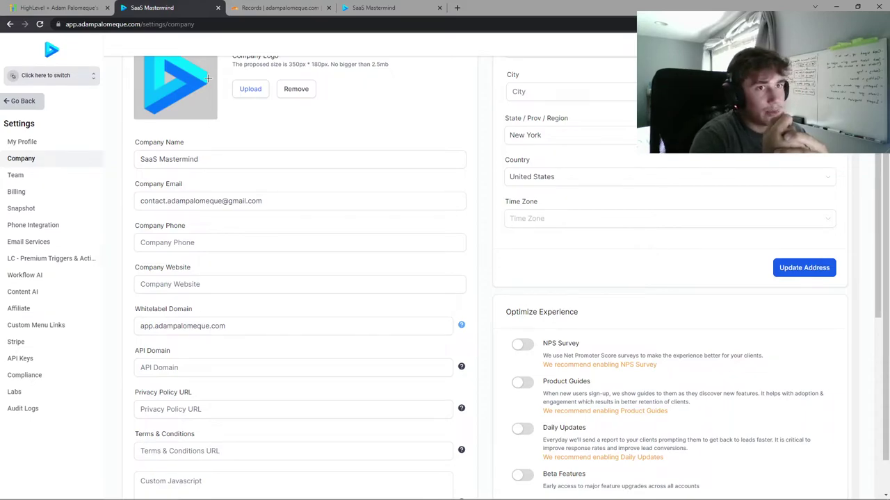
{"action": "left_click", "coordinate": [25, 101]}
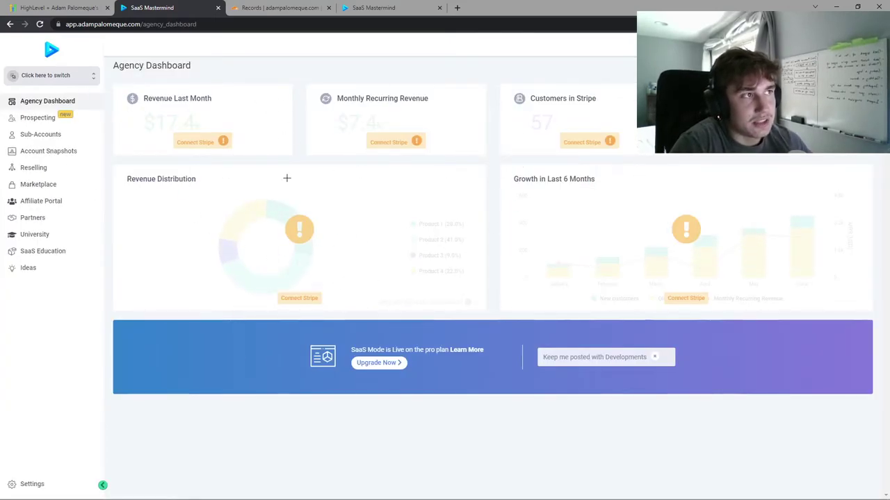
{"action": "left_click", "coordinate": [389, 7]}
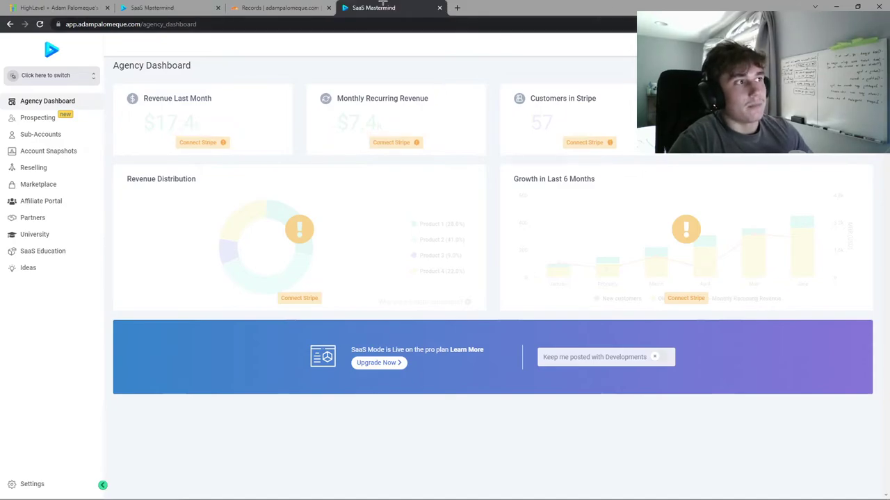
{"action": "left_click", "coordinate": [440, 8]}
{"action": "left_click", "coordinate": [328, 8]}
Step: Open the starred Google Drive files in a new browser tab and preview SaaS Mastermind GHL Blueprint.pdf
{"action": "left_click", "coordinate": [236, 7]}
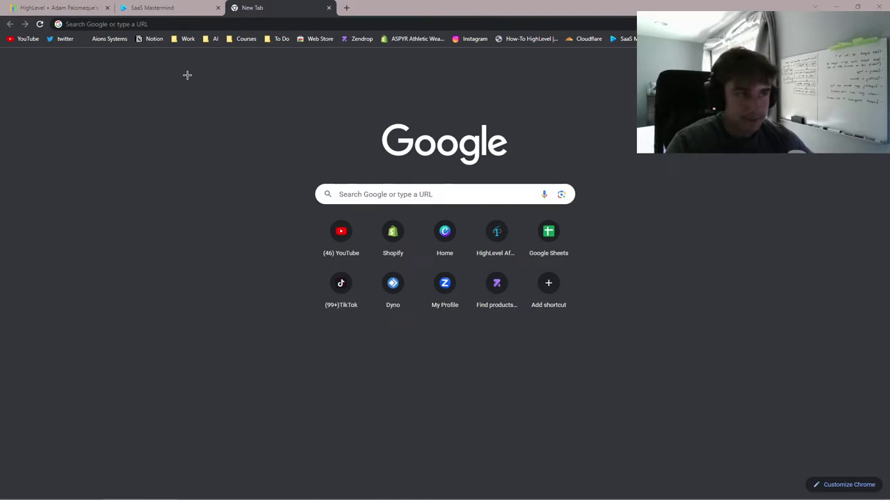
{"action": "left_click", "coordinate": [189, 38]}
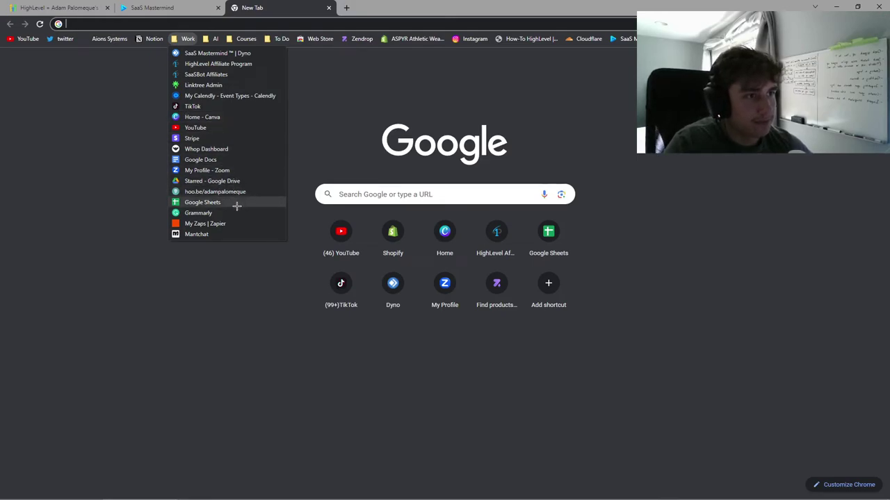
{"action": "left_click", "coordinate": [238, 180]}
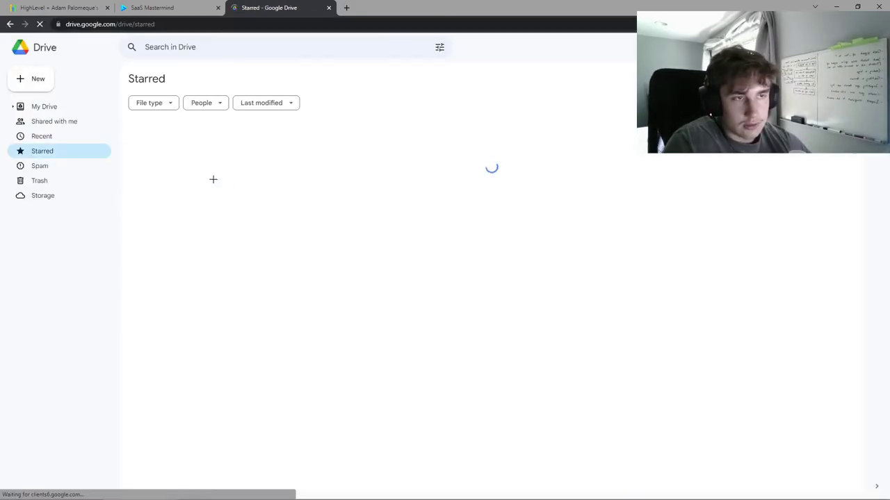
{"action": "left_click", "coordinate": [39, 80]}
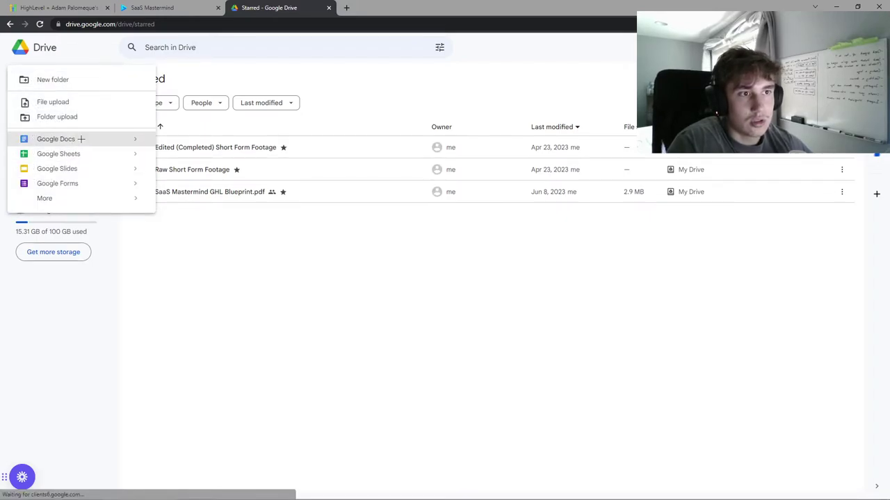
{"action": "left_click", "coordinate": [212, 221]}
{"action": "left_click", "coordinate": [215, 192]}
{"action": "double_click", "coordinate": [215, 192]}
Step: Copy the snapshot import link from the blueprint's Step 1: Sub-Account Setup page and close the Drive tab to return to the agency dashboard
{"action": "scroll", "coordinate": [487, 288], "scroll_direction": "down", "scroll_amount": 12}
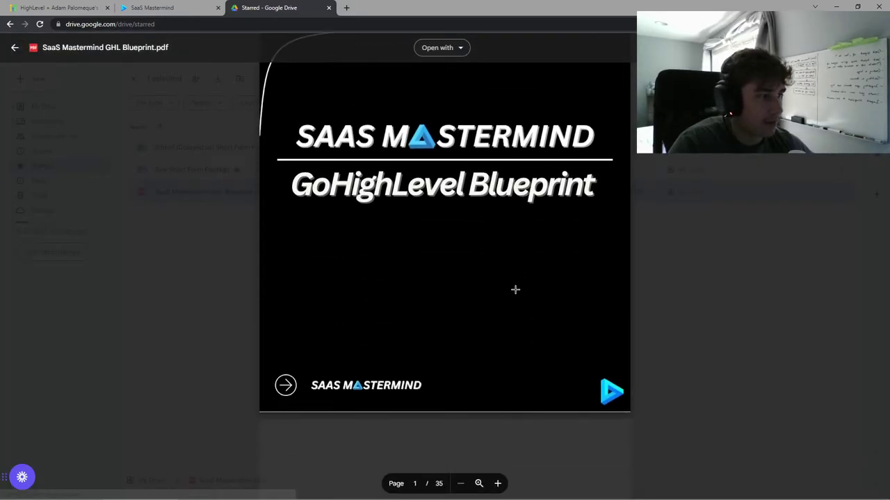
{"action": "scroll", "coordinate": [459, 296], "scroll_direction": "down", "scroll_amount": 20}
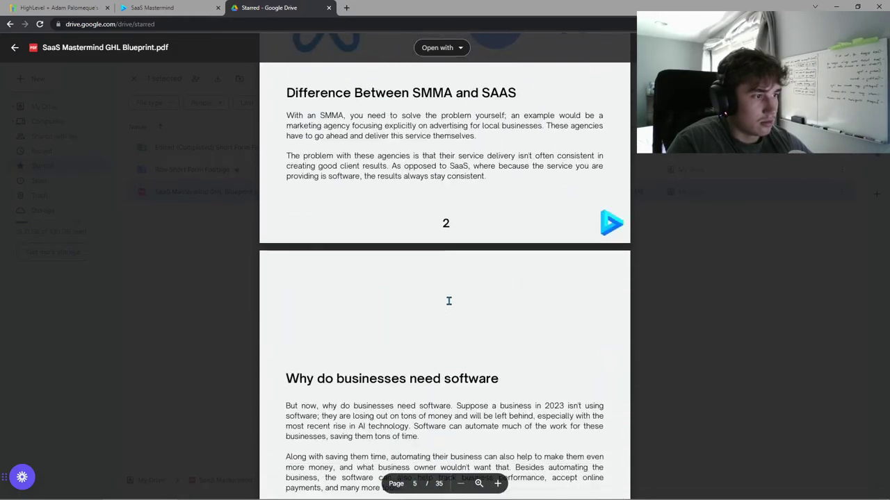
{"action": "scroll", "coordinate": [453, 305], "scroll_direction": "down", "scroll_amount": 20}
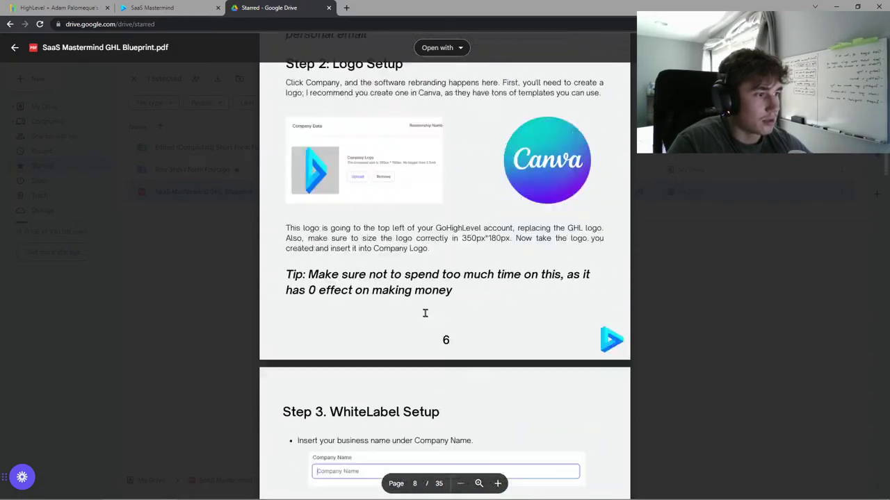
{"action": "scroll", "coordinate": [419, 313], "scroll_direction": "down", "scroll_amount": 4}
{"action": "scroll", "coordinate": [417, 312], "scroll_direction": "up", "scroll_amount": 5}
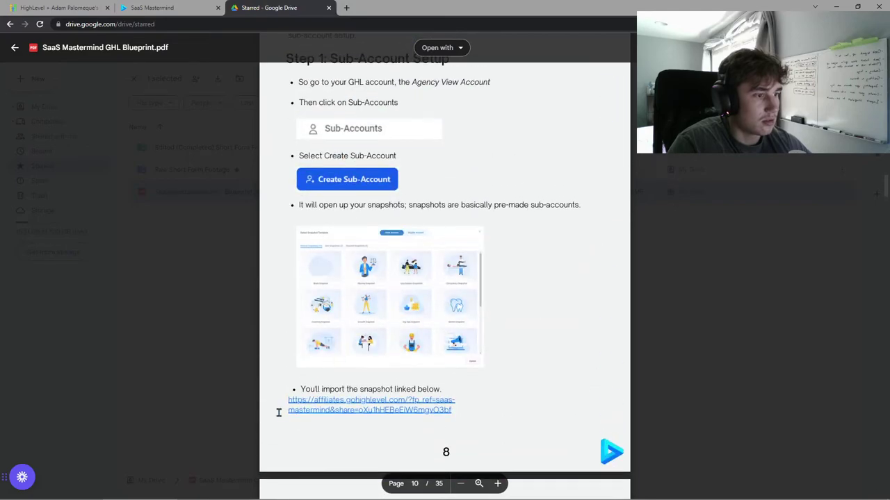
{"action": "left_click_drag", "start_coordinate": [282, 401], "coordinate": [431, 415]}
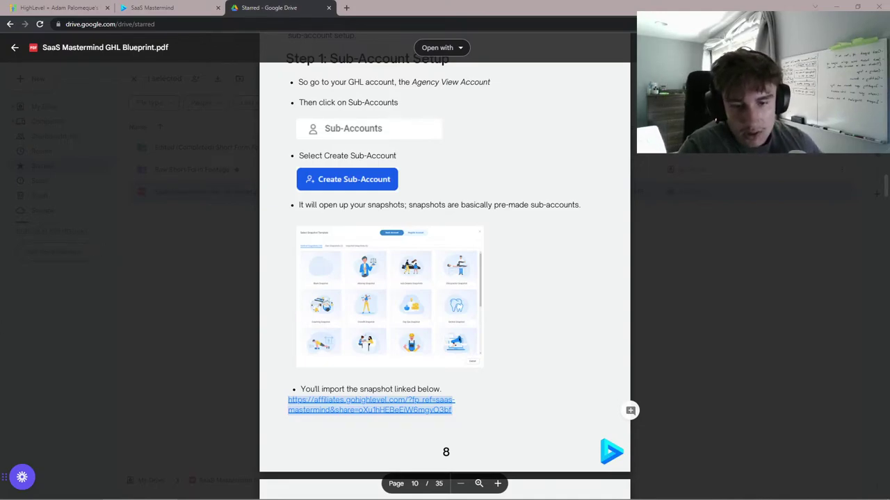
{"action": "left_click", "coordinate": [328, 7]}
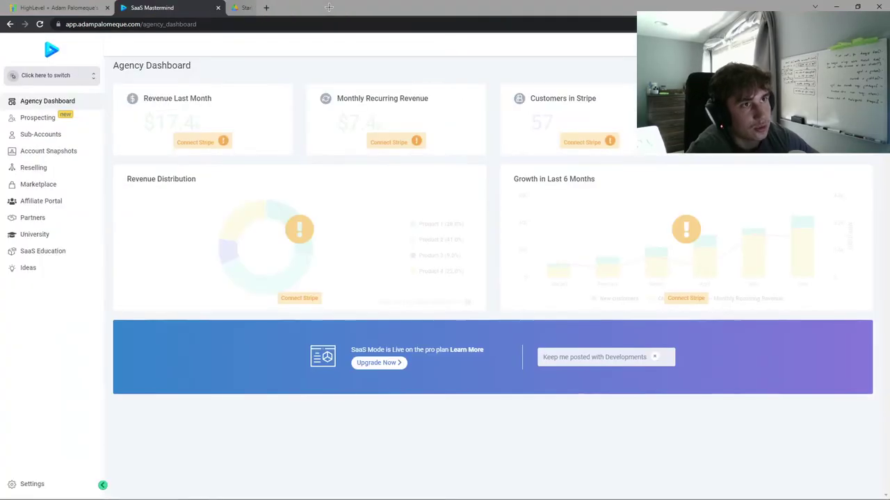
Step: Try the copied snapshot link in a new tab, look over the page it opens and close that tab
{"action": "left_click", "coordinate": [62, 251]}
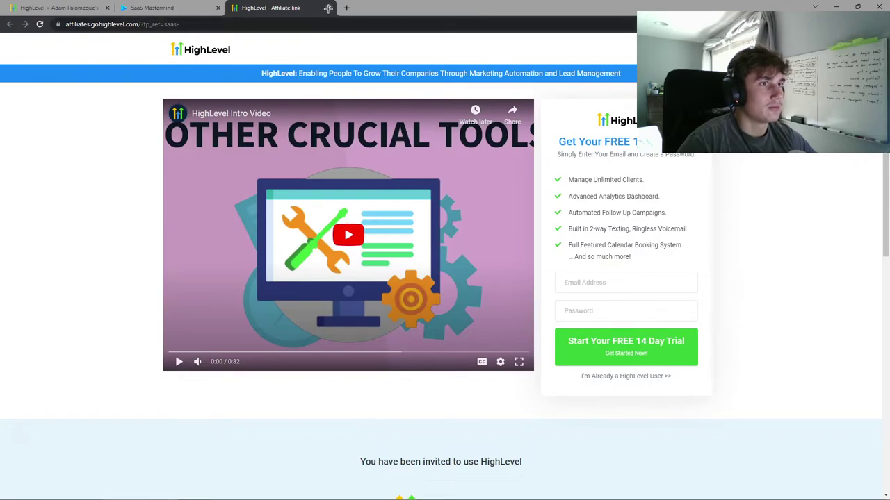
{"action": "scroll", "coordinate": [502, 236], "scroll_direction": "down", "scroll_amount": 4}
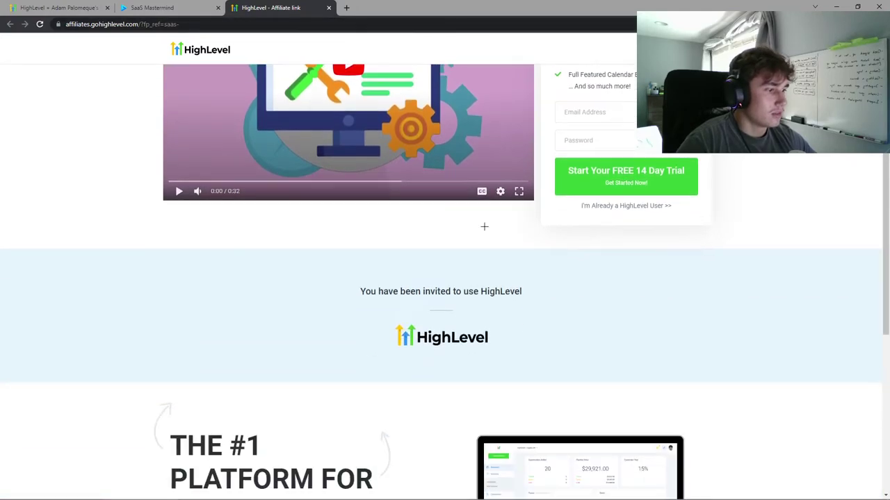
{"action": "scroll", "coordinate": [502, 235], "scroll_direction": "down", "scroll_amount": 3}
{"action": "scroll", "coordinate": [502, 236], "scroll_direction": "up", "scroll_amount": 7}
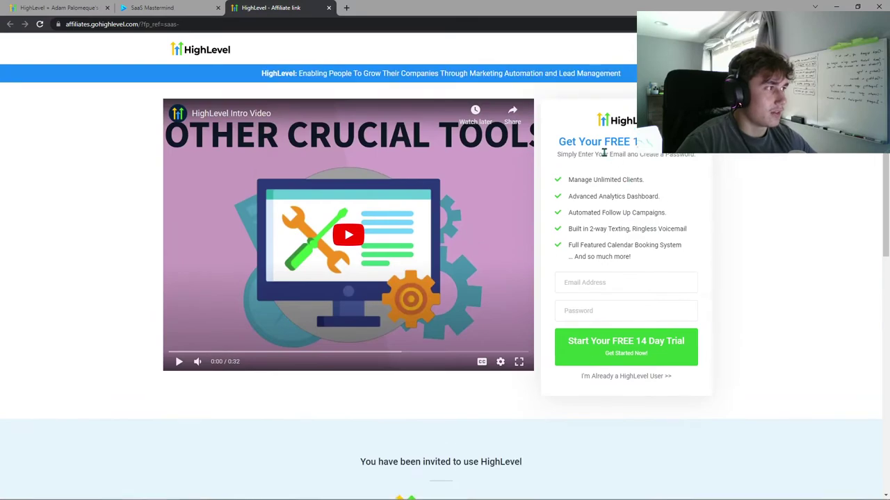
{"action": "left_click", "coordinate": [328, 8]}
Step: Open the starred Google Drive files in a new browser tab and preview SaaS Mastermind GHL Blueprint.pdf
{"action": "left_click", "coordinate": [242, 7]}
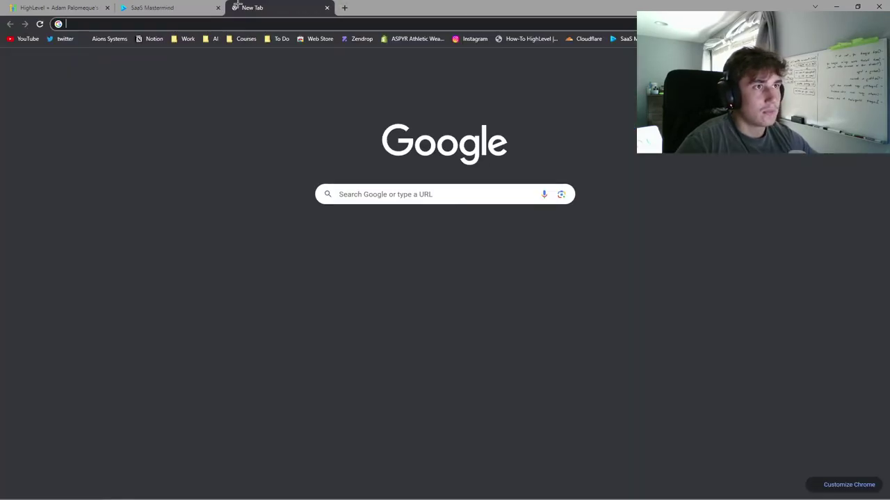
{"action": "left_click", "coordinate": [186, 39]}
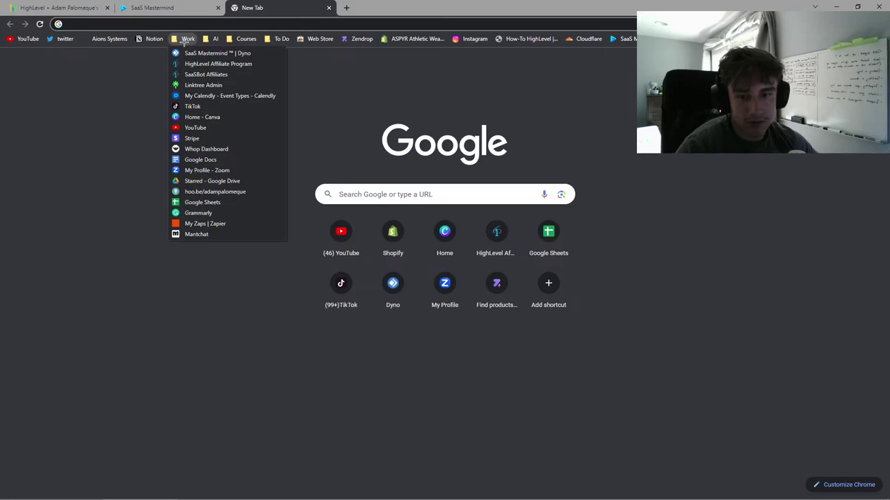
{"action": "left_click", "coordinate": [232, 180]}
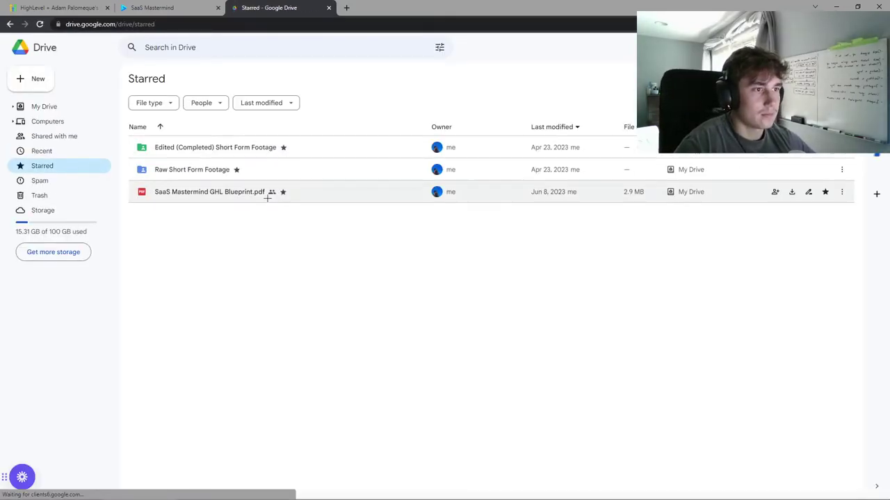
{"action": "left_click", "coordinate": [248, 193]}
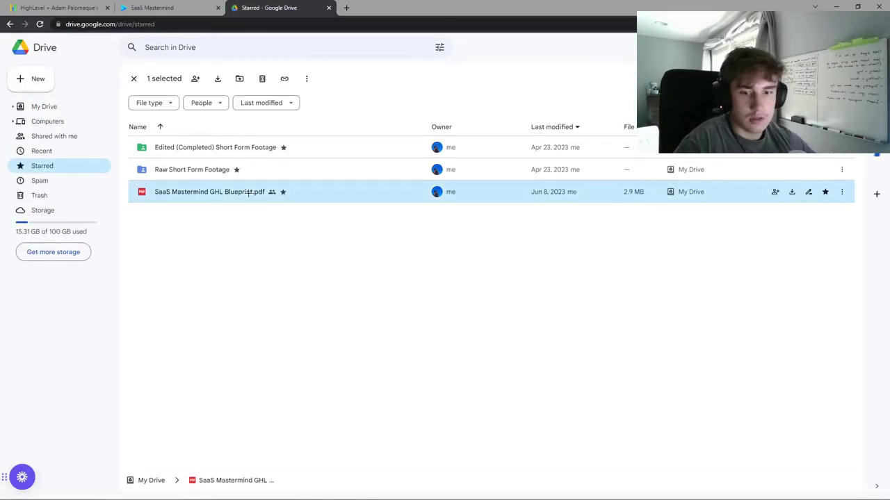
{"action": "double_click", "coordinate": [196, 192]}
Step: Open the snapshot import link on the blueprint's Step 1: Sub-Account Setup page twice, closing the resulting tab each time
{"action": "scroll", "coordinate": [560, 250], "scroll_direction": "down", "scroll_amount": 15}
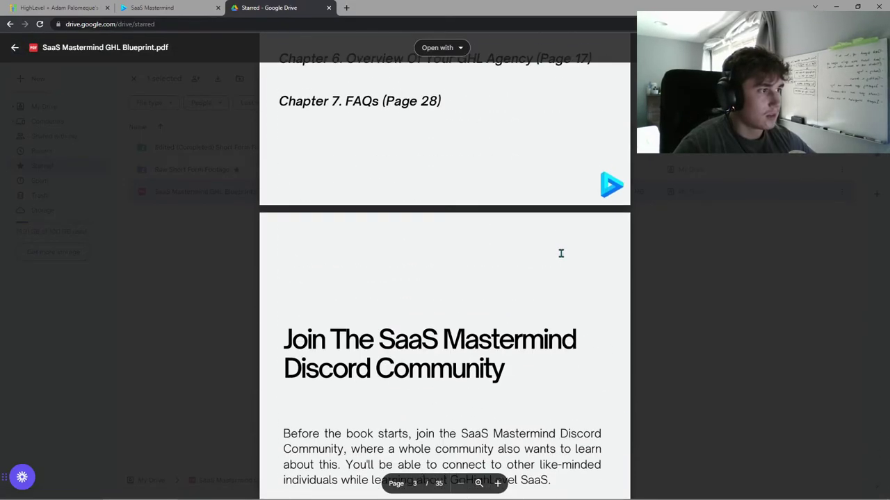
{"action": "scroll", "coordinate": [561, 246], "scroll_direction": "down", "scroll_amount": 20}
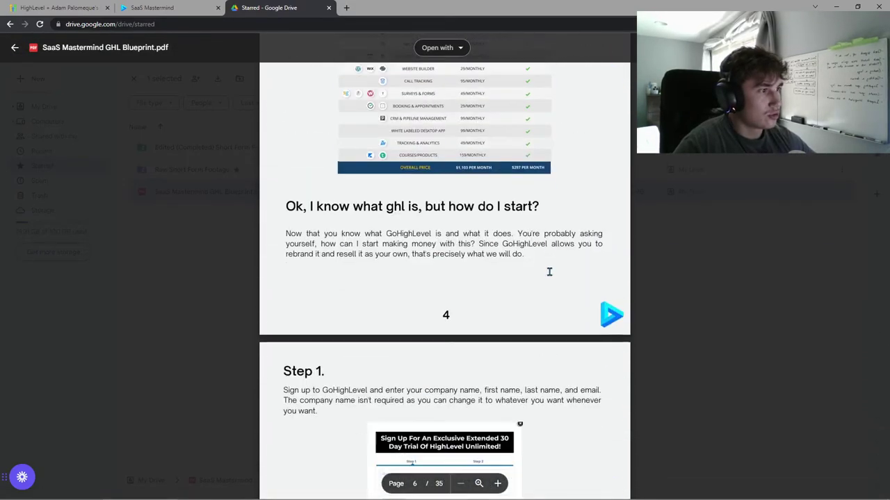
{"action": "scroll", "coordinate": [532, 265], "scroll_direction": "down", "scroll_amount": 20}
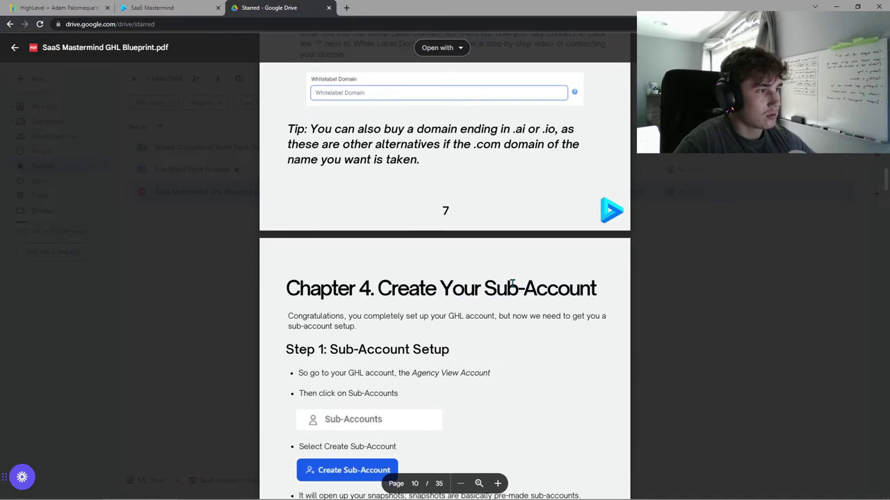
{"action": "scroll", "coordinate": [486, 289], "scroll_direction": "up", "scroll_amount": 3}
{"action": "scroll", "coordinate": [473, 285], "scroll_direction": "down", "scroll_amount": 5}
{"action": "scroll", "coordinate": [459, 289], "scroll_direction": "up", "scroll_amount": 8}
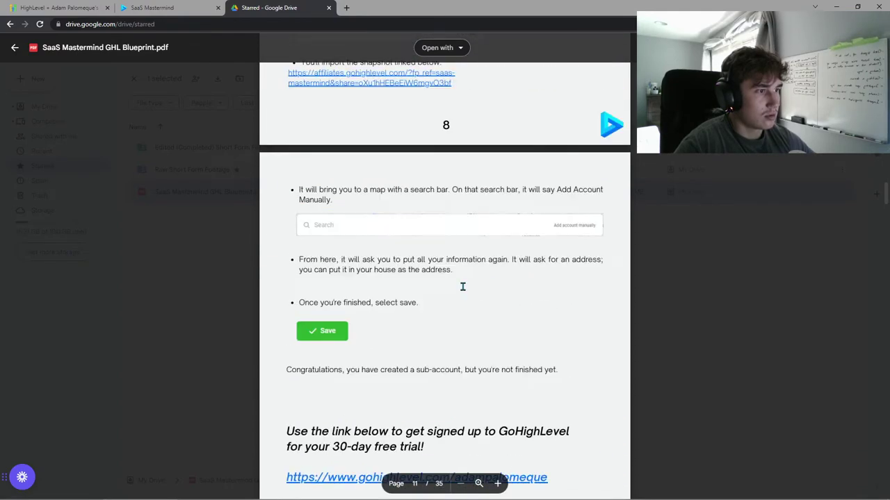
{"action": "left_click", "coordinate": [387, 308]}
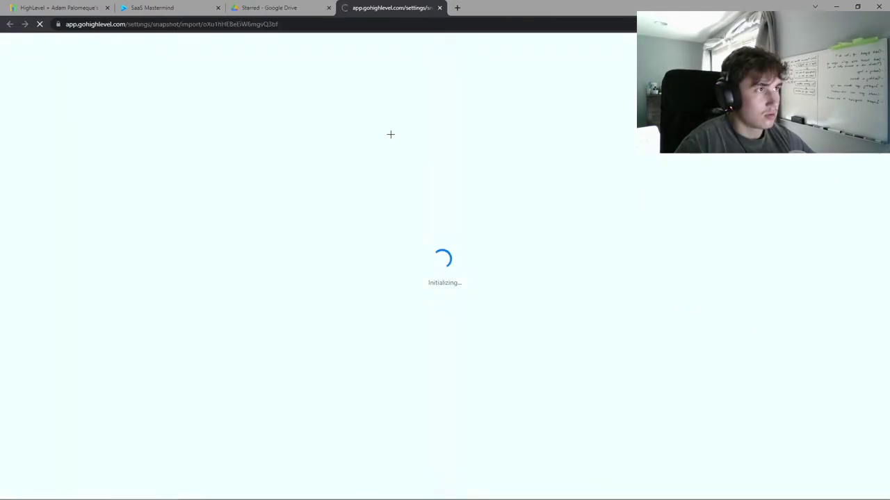
{"action": "left_click", "coordinate": [440, 8]}
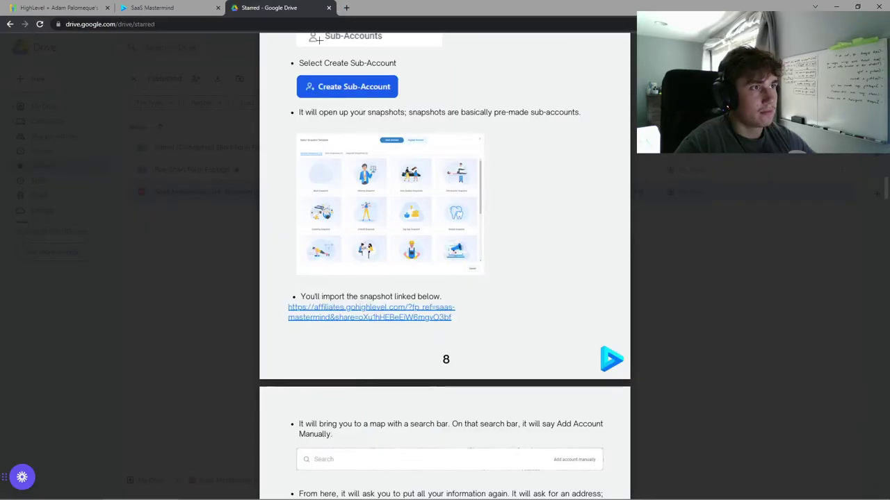
{"action": "right_click", "coordinate": [381, 311]}
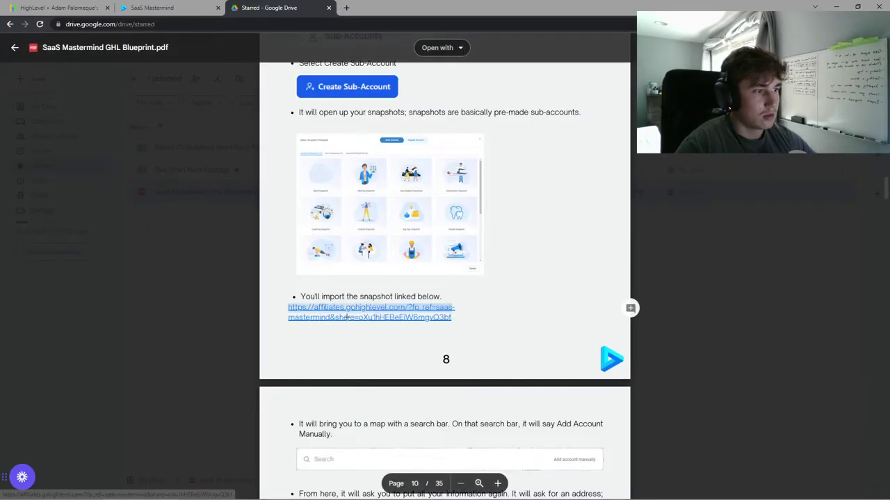
{"action": "left_click", "coordinate": [345, 314]}
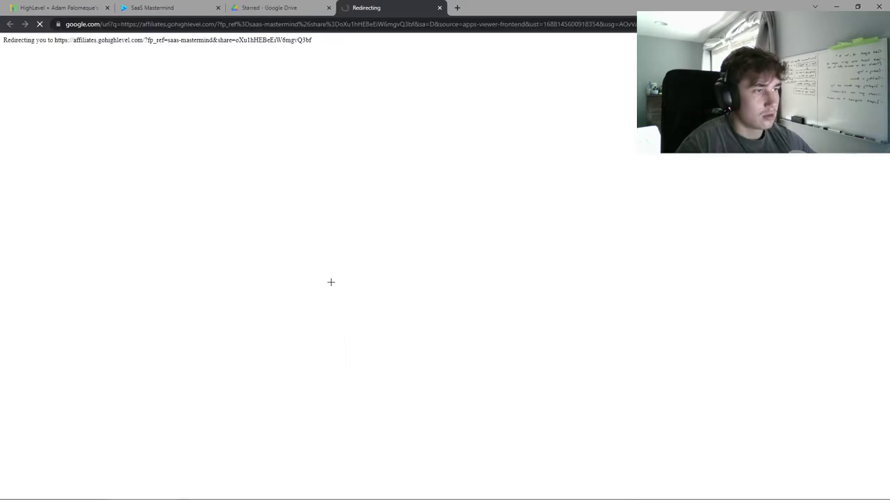
{"action": "left_click", "coordinate": [439, 8]}
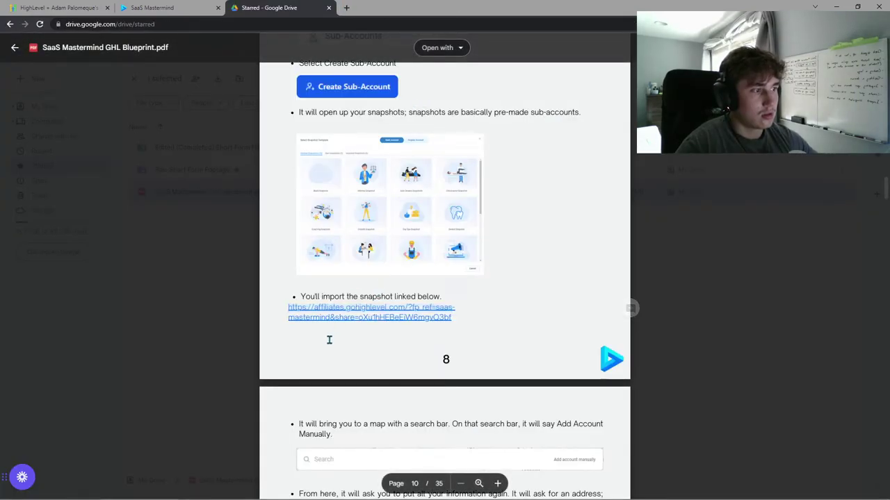
{"action": "left_click_drag", "start_coordinate": [461, 319], "coordinate": [287, 306]}
{"action": "right_click", "coordinate": [308, 311]}
{"action": "left_click", "coordinate": [323, 318]}
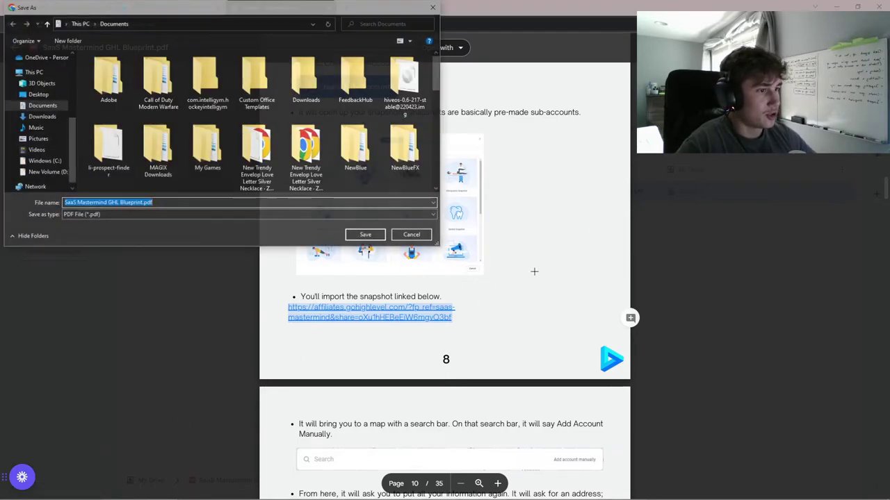
{"action": "left_click", "coordinate": [153, 215]}
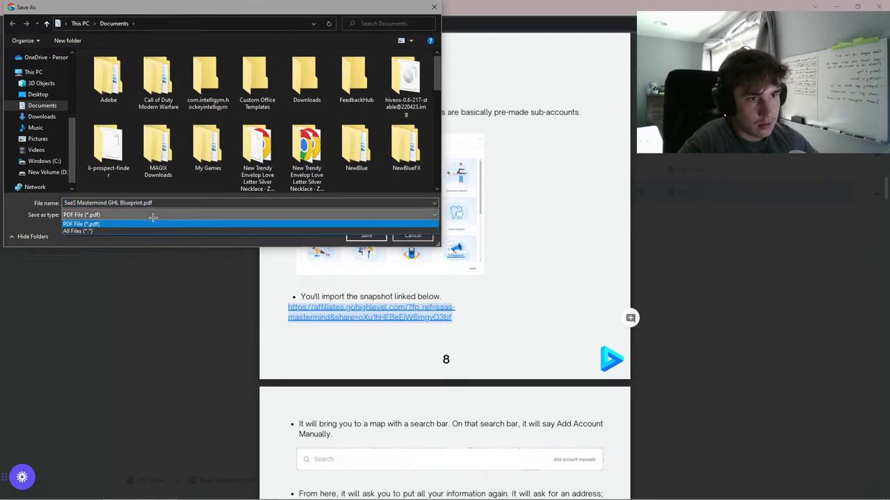
{"action": "left_click", "coordinate": [154, 224]}
{"action": "left_click", "coordinate": [366, 235]}
{"action": "left_click", "coordinate": [506, 257]}
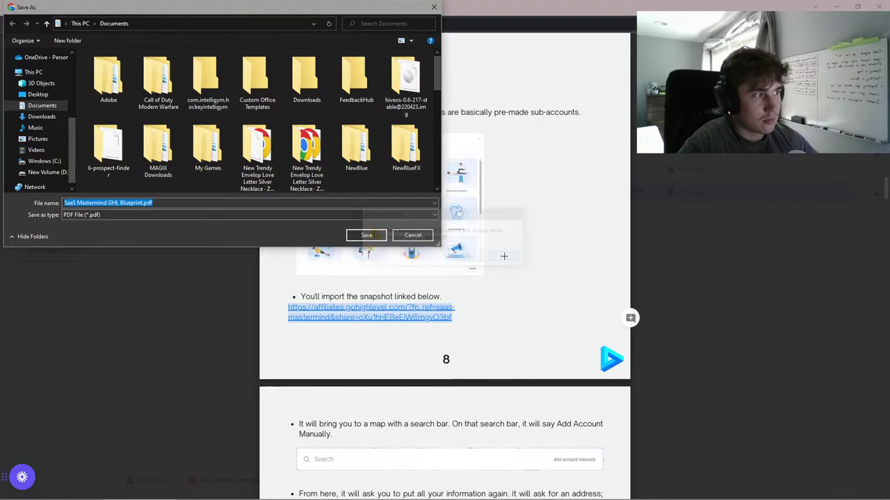
{"action": "left_click", "coordinate": [433, 7]}
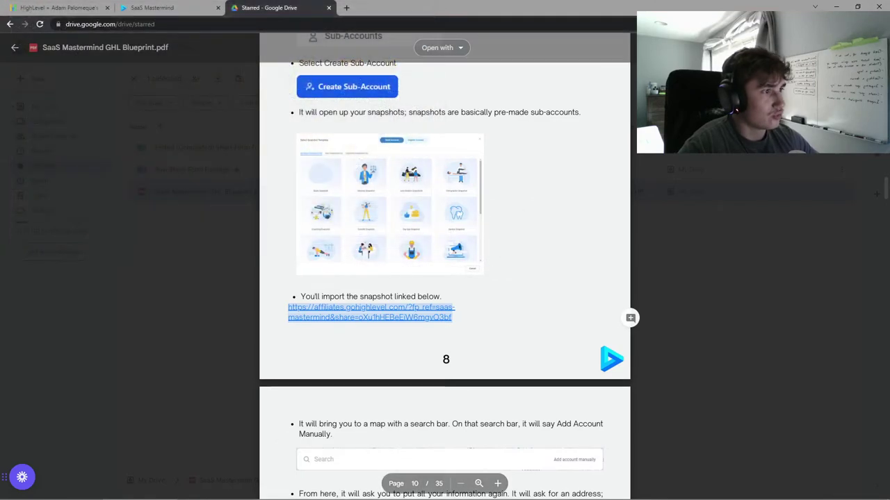
Step: Copy the sharing link of SaaS Mastermind GHL Blueprint.pdf and open it in a new browser tab
{"action": "left_click", "coordinate": [792, 147]}
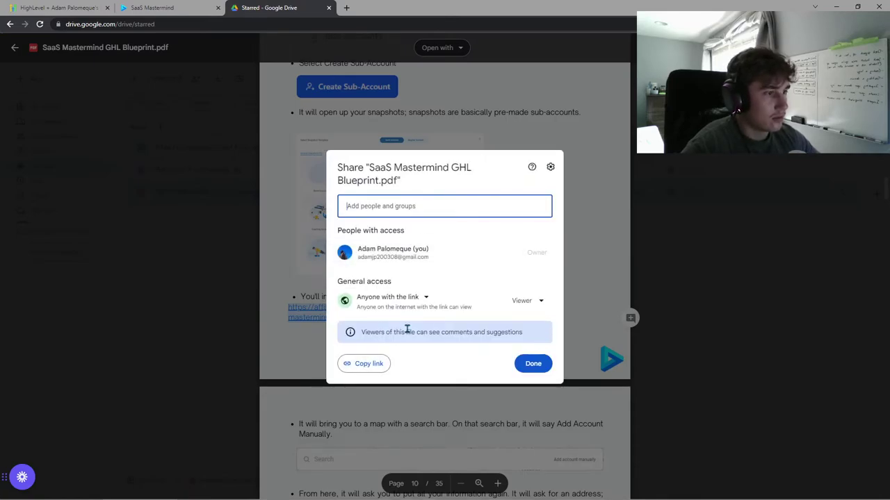
{"action": "left_click", "coordinate": [356, 364]}
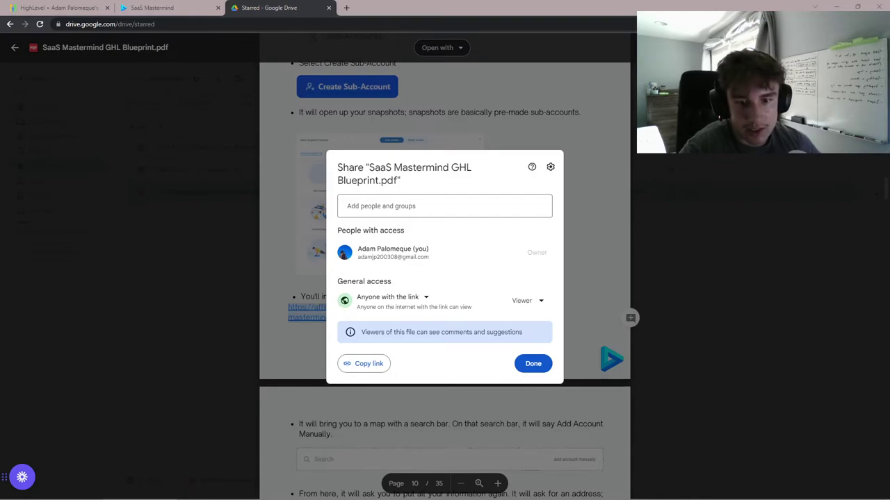
{"action": "left_click", "coordinate": [719, 213]}
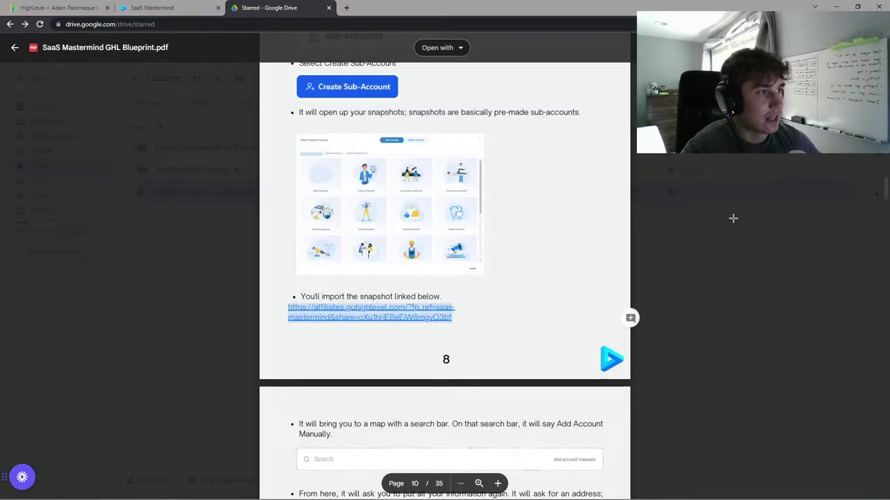
{"action": "key", "text": "ctrl+t"}
{"action": "key", "text": "ctrl+v"}
{"action": "key", "text": "Return"}
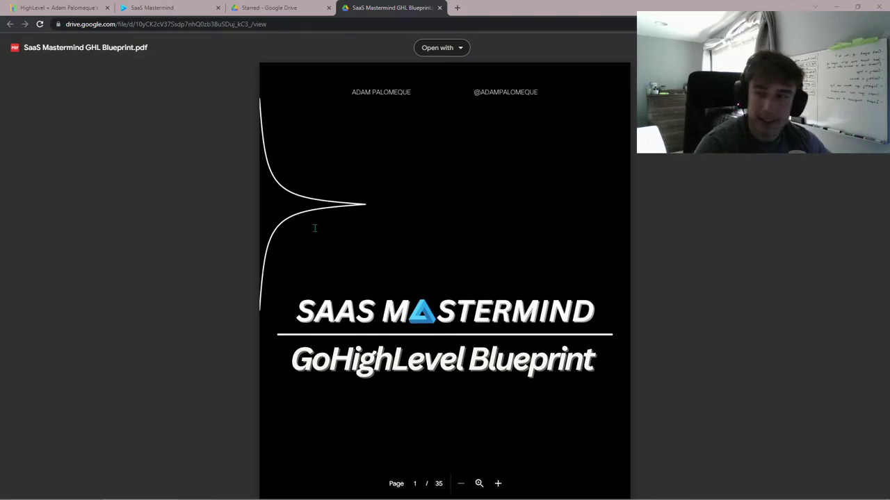
Step: Open the snapshot import link from the Step 1: Sub-Account Setup page of the shared blueprint
{"action": "scroll", "coordinate": [408, 264], "scroll_direction": "down", "scroll_amount": 2}
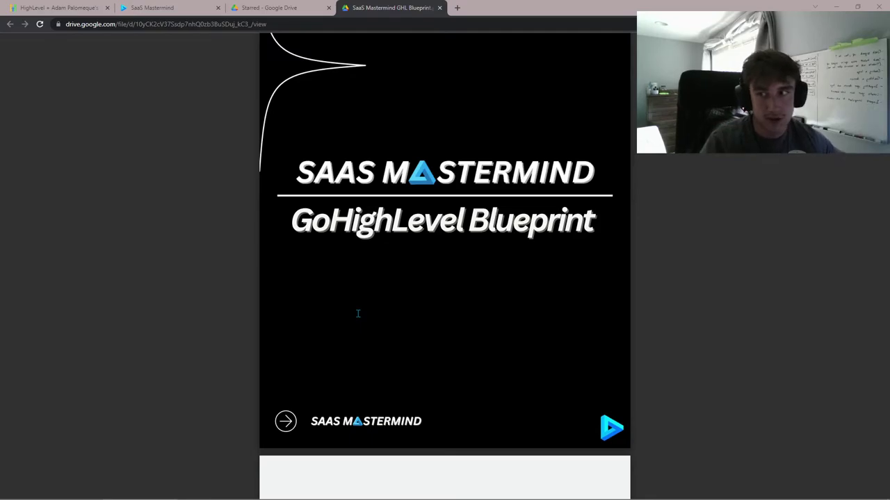
{"action": "scroll", "coordinate": [358, 313], "scroll_direction": "down", "scroll_amount": 8}
{"action": "scroll", "coordinate": [398, 251], "scroll_direction": "down", "scroll_amount": 10}
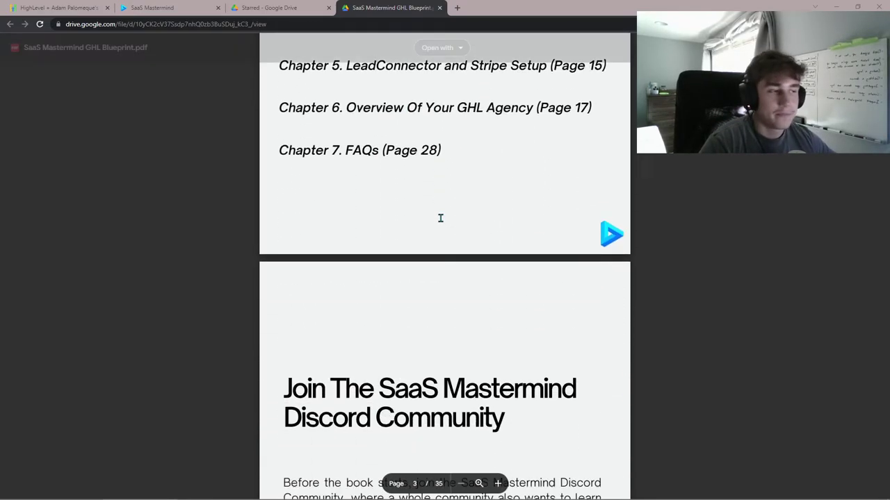
{"action": "scroll", "coordinate": [438, 233], "scroll_direction": "down", "scroll_amount": 12}
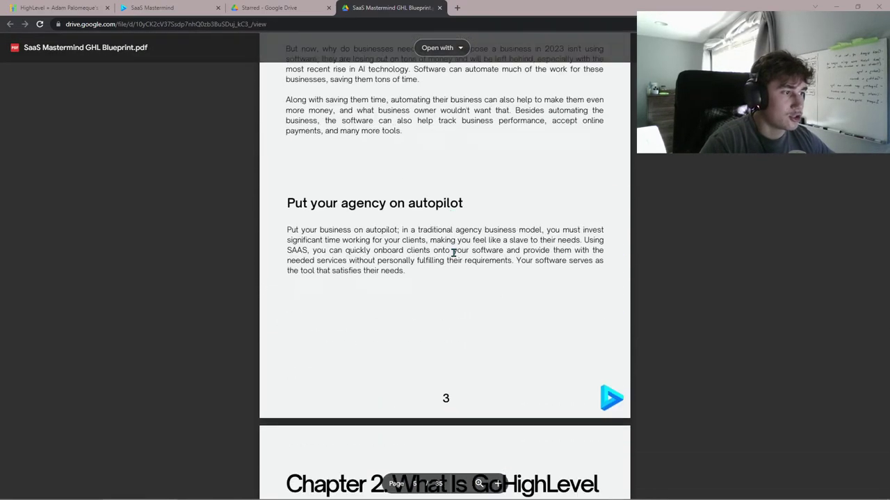
{"action": "scroll", "coordinate": [469, 238], "scroll_direction": "down", "scroll_amount": 12}
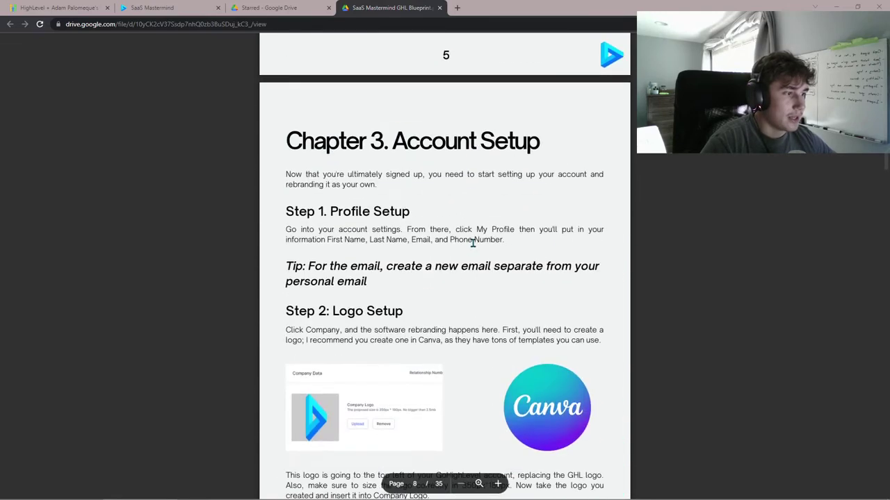
{"action": "scroll", "coordinate": [481, 262], "scroll_direction": "down", "scroll_amount": 6}
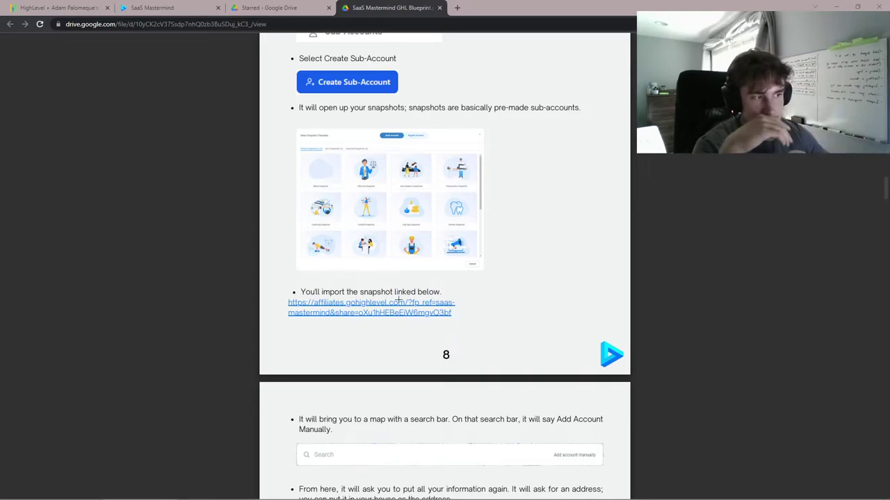
{"action": "left_click", "coordinate": [400, 301]}
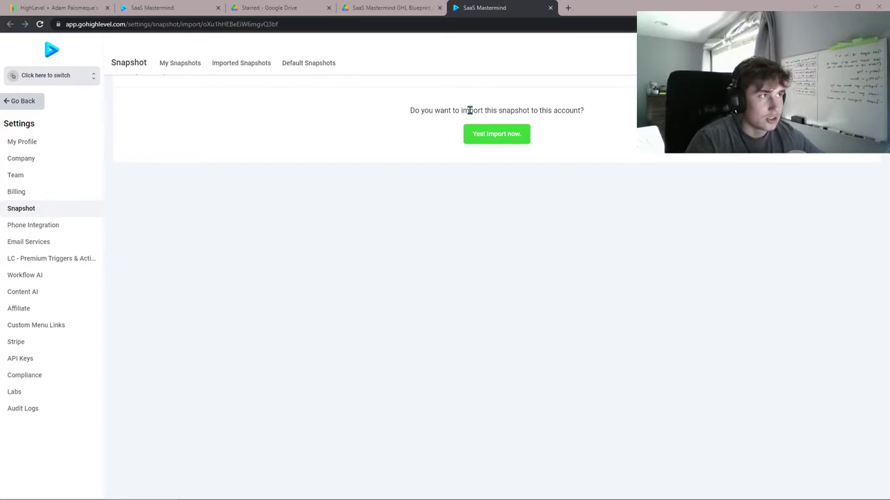
Step: Close the snapshot import and shared blueprint tabs and return to the agency dashboard
{"action": "left_click", "coordinate": [551, 8]}
{"action": "left_click", "coordinate": [439, 7]}
{"action": "left_click", "coordinate": [186, 4]}
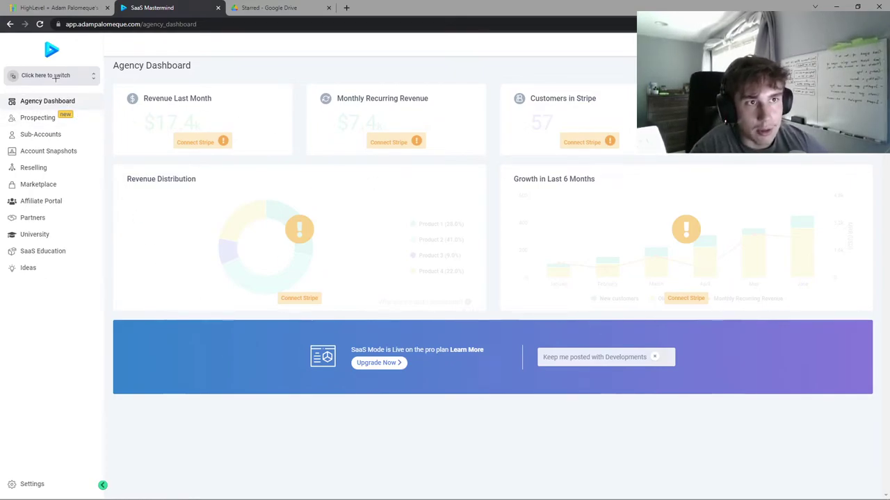
Step: Start creating a sub-account from the client list, using the imported SaaS Website Snapshot as its template
{"action": "left_click", "coordinate": [39, 136]}
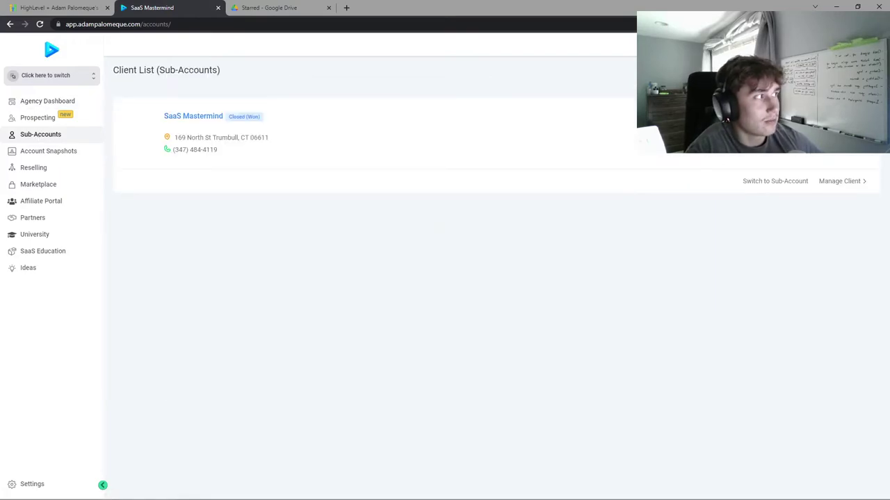
{"action": "left_click", "coordinate": [834, 70]}
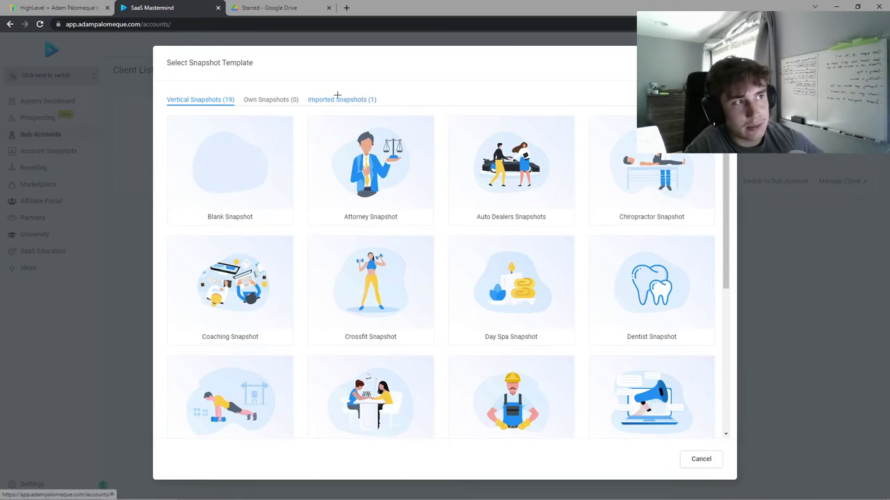
{"action": "left_click", "coordinate": [340, 100]}
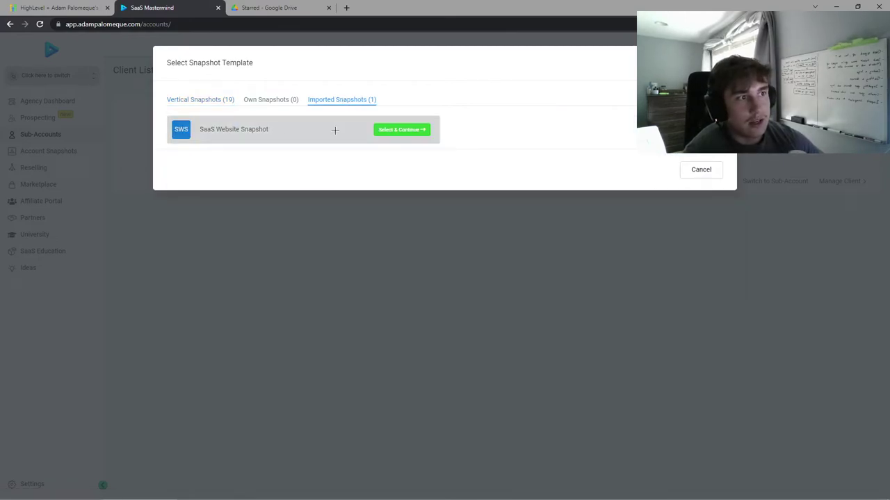
{"action": "left_click", "coordinate": [407, 132]}
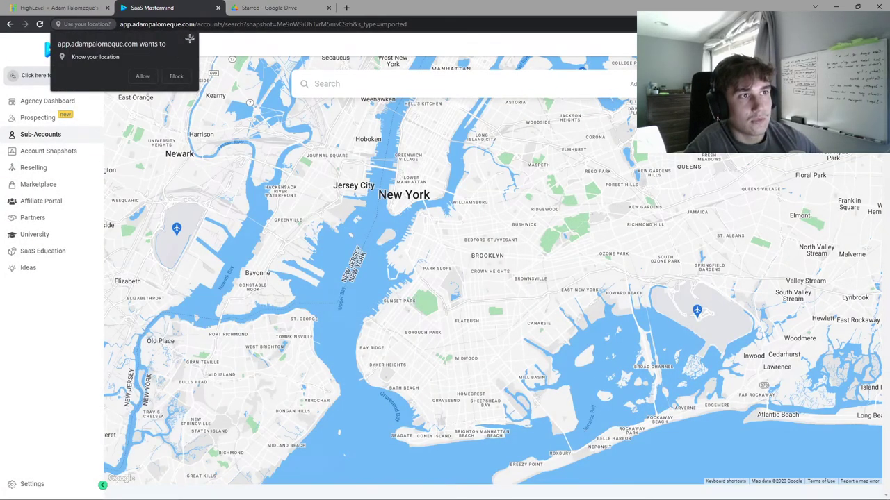
Step: Dismiss the location request, open the manual Add account form for the new sub-account, and review its required account and general info fields
{"action": "left_click", "coordinate": [190, 39]}
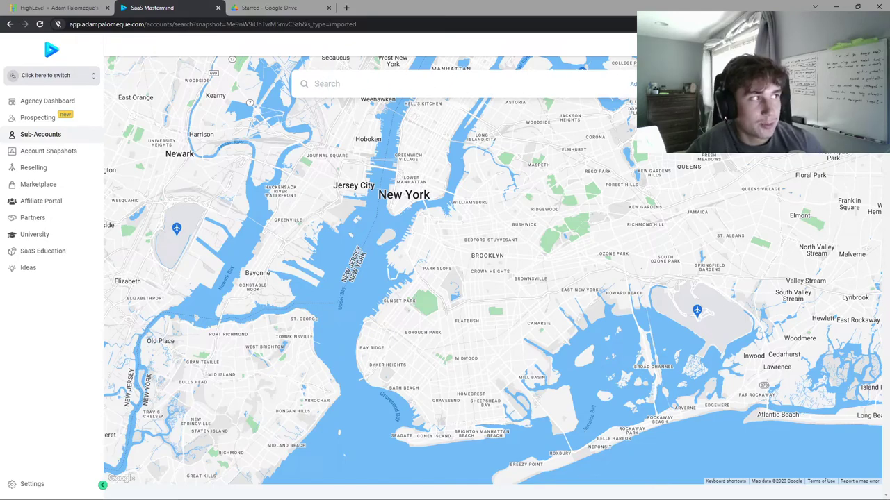
{"action": "left_click", "coordinate": [649, 83]}
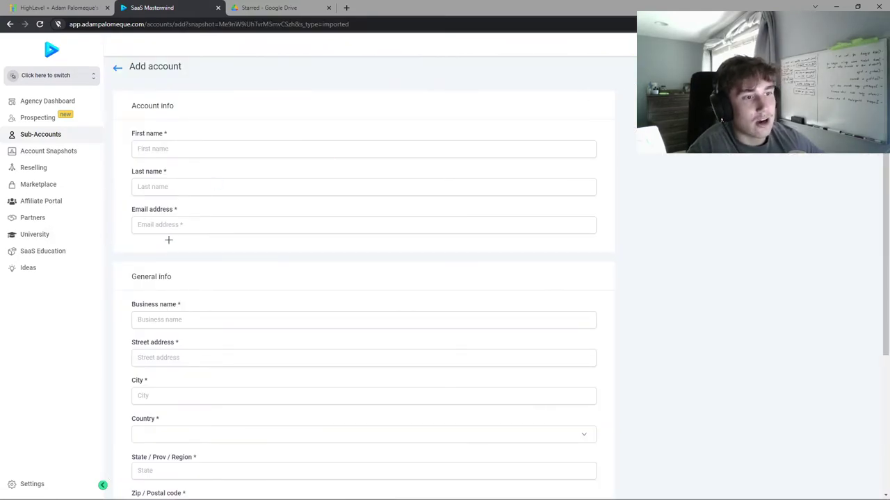
{"action": "scroll", "coordinate": [160, 147], "scroll_direction": "down", "scroll_amount": 1}
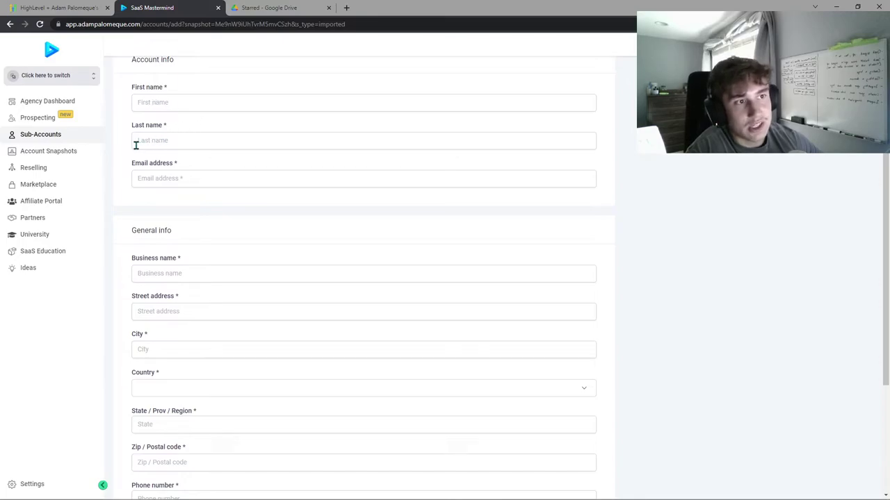
{"action": "scroll", "coordinate": [173, 198], "scroll_direction": "down", "scroll_amount": 2}
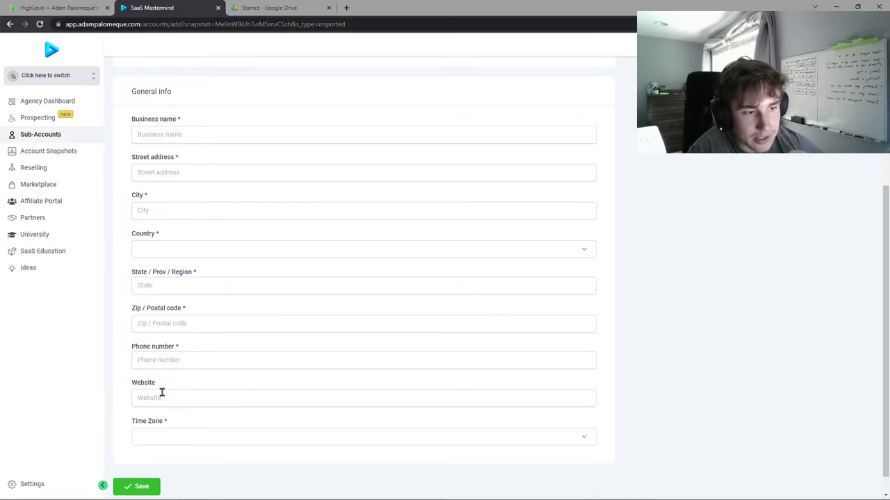
{"action": "scroll", "coordinate": [160, 466], "scroll_direction": "down", "scroll_amount": 1}
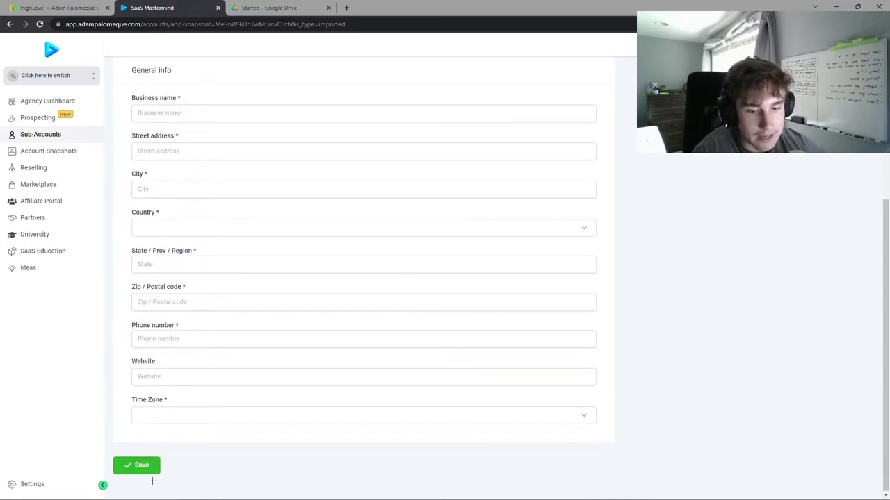
{"action": "scroll", "coordinate": [361, 270], "scroll_direction": "up", "scroll_amount": 3}
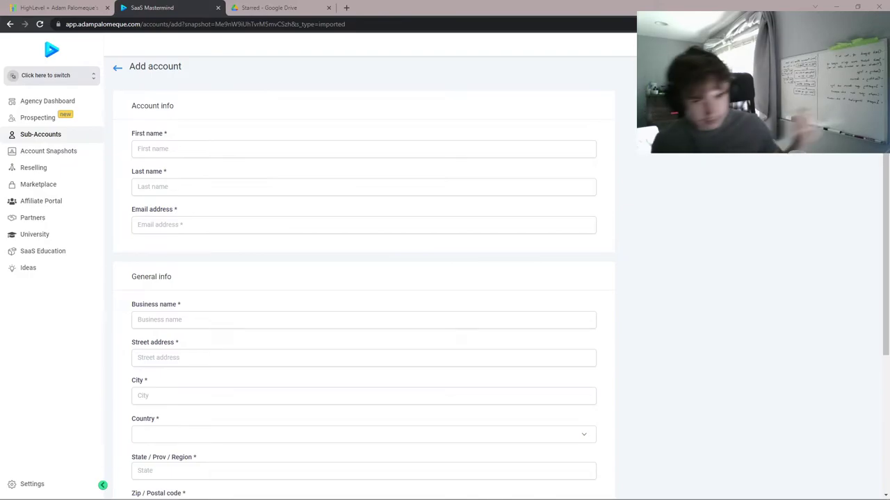
Step: Leave the Add account form without saving and return to the agency dashboard
{"action": "left_click", "coordinate": [61, 76]}
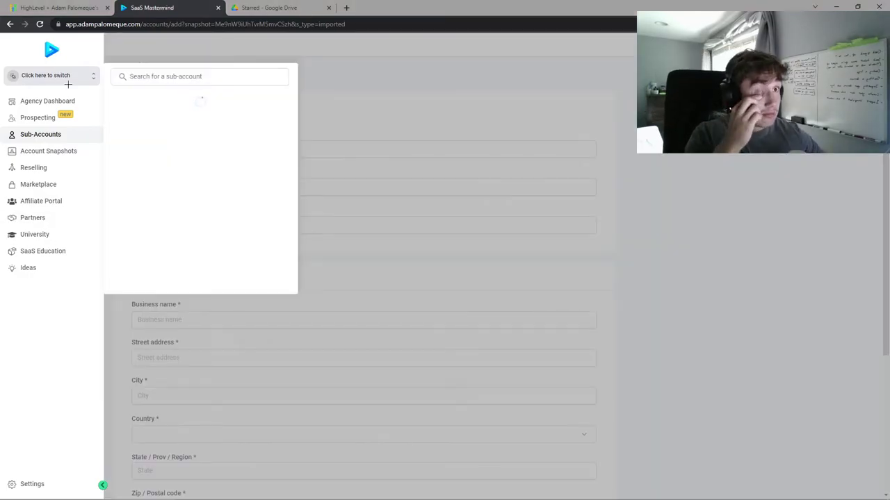
{"action": "left_click", "coordinate": [189, 38]}
{"action": "left_click", "coordinate": [119, 65]}
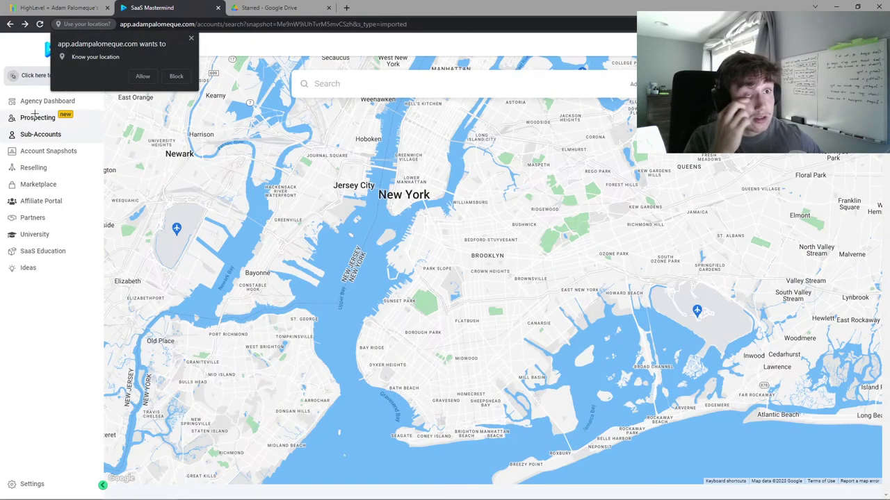
{"action": "left_click", "coordinate": [38, 118]}
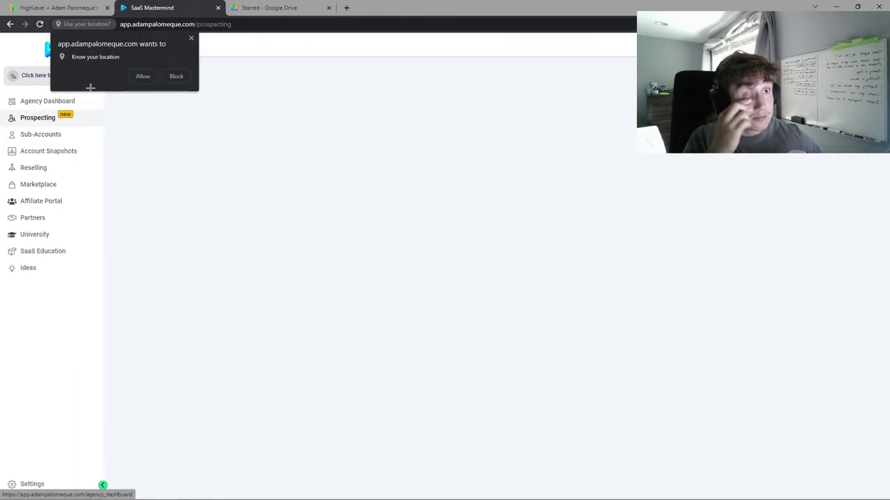
{"action": "left_click", "coordinate": [32, 103]}
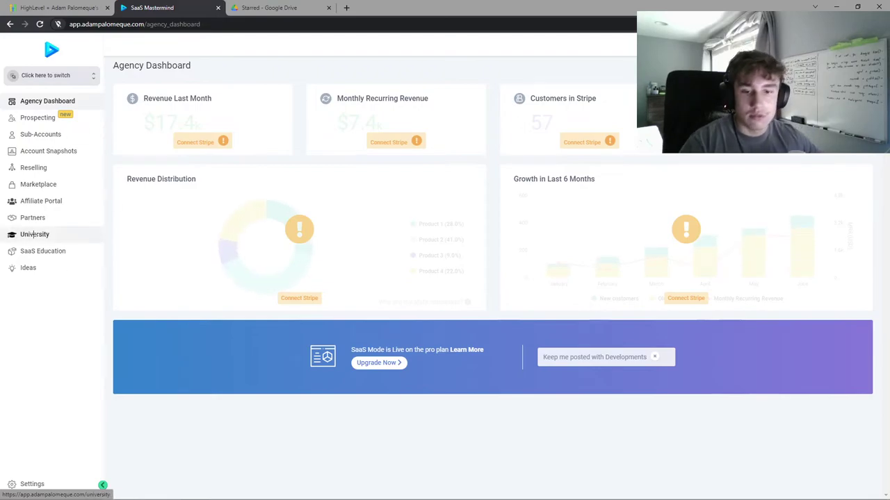
Step: Start another sub-account from the client list with the imported SaaS Website Snapshot and review its manual entry form
{"action": "left_click", "coordinate": [31, 134]}
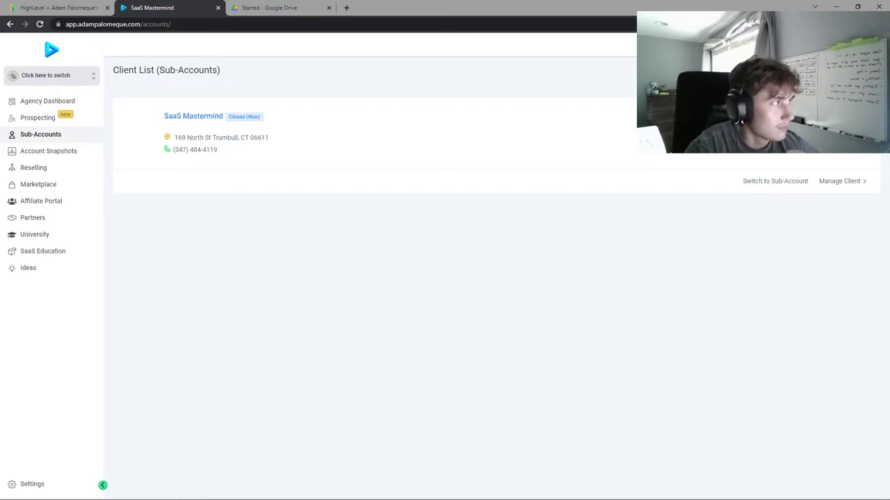
{"action": "left_click", "coordinate": [841, 69]}
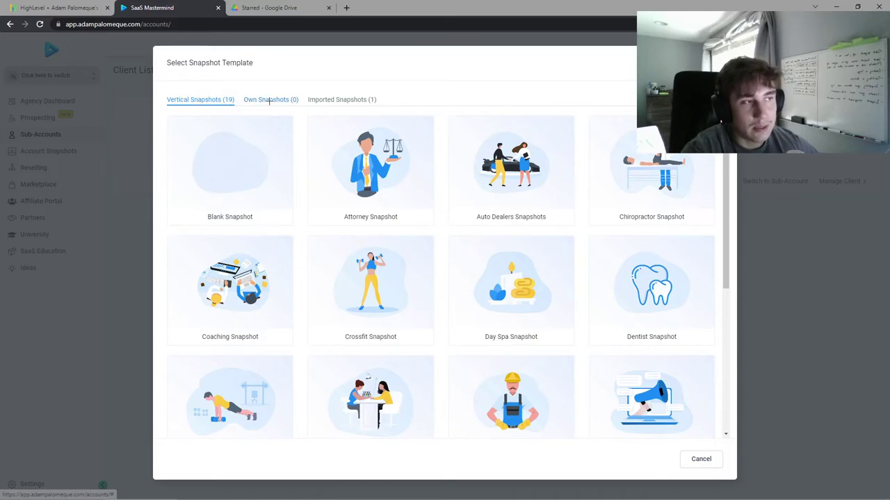
{"action": "left_click", "coordinate": [341, 100]}
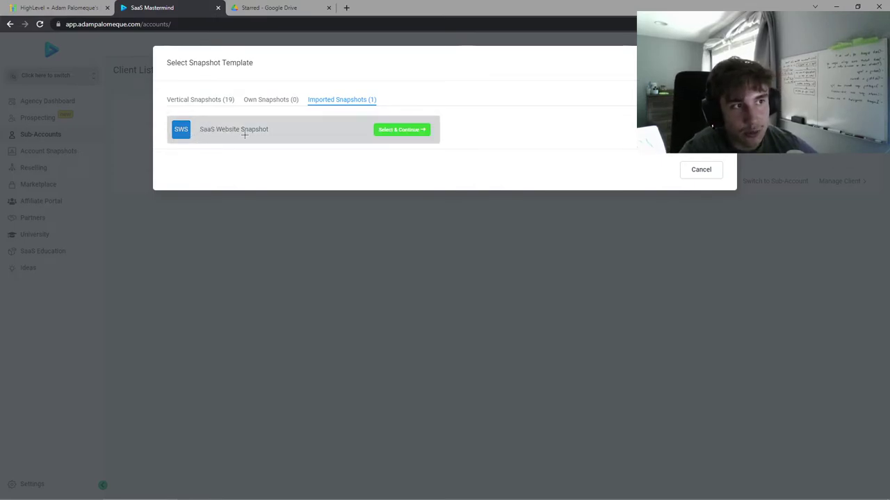
{"action": "left_click", "coordinate": [397, 129]}
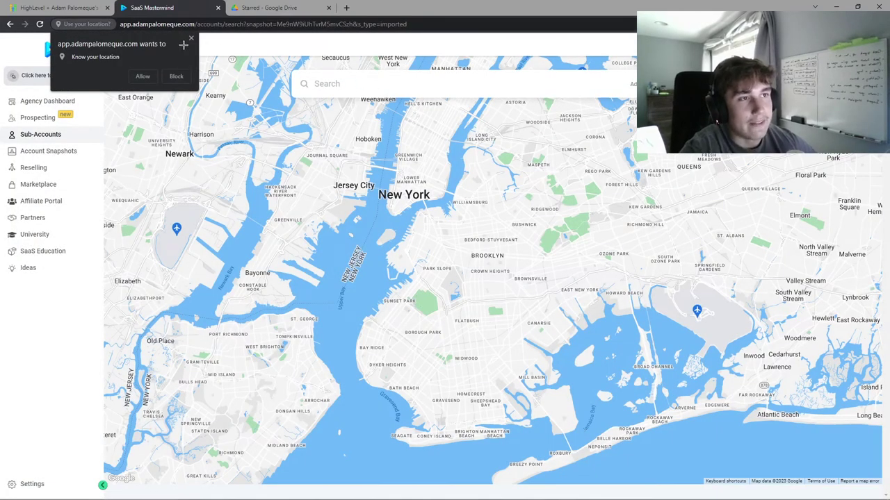
{"action": "left_click", "coordinate": [191, 39]}
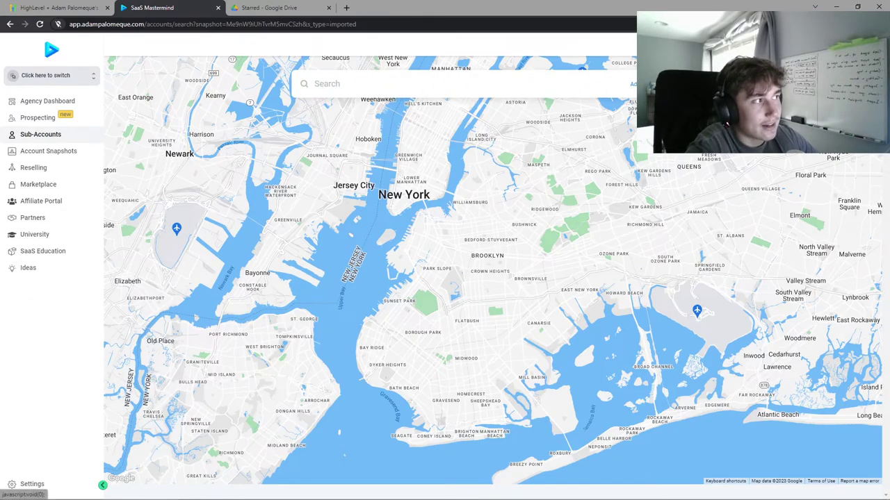
{"action": "left_click", "coordinate": [643, 84]}
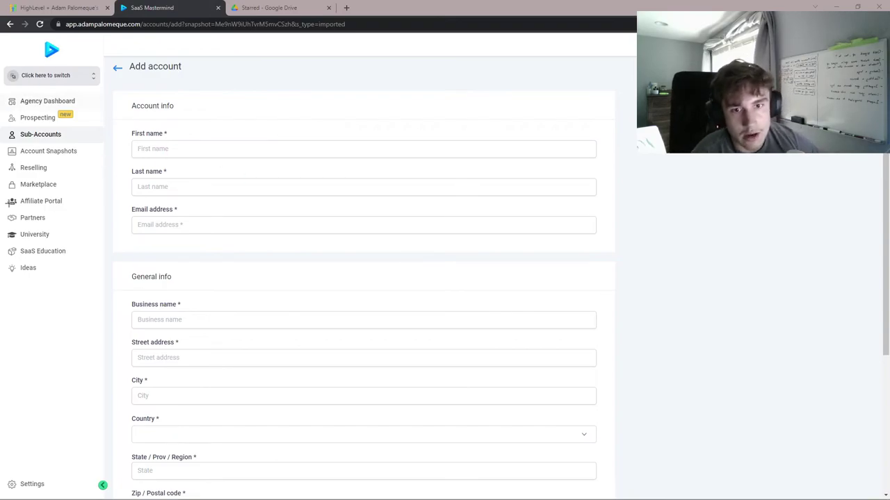
{"action": "scroll", "coordinate": [173, 234], "scroll_direction": "down", "scroll_amount": 3}
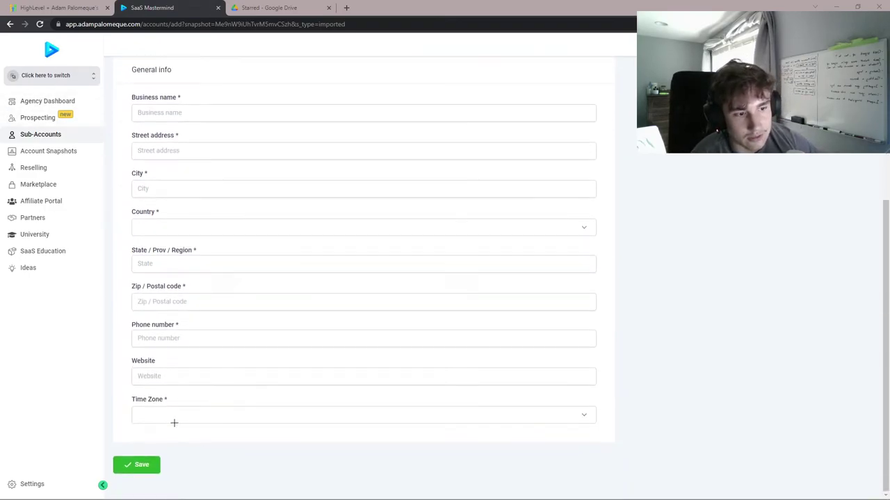
Step: Abandon the blank account form and switch from the agency view to the SaaS Mastermind sub-account
{"action": "left_click", "coordinate": [76, 75]}
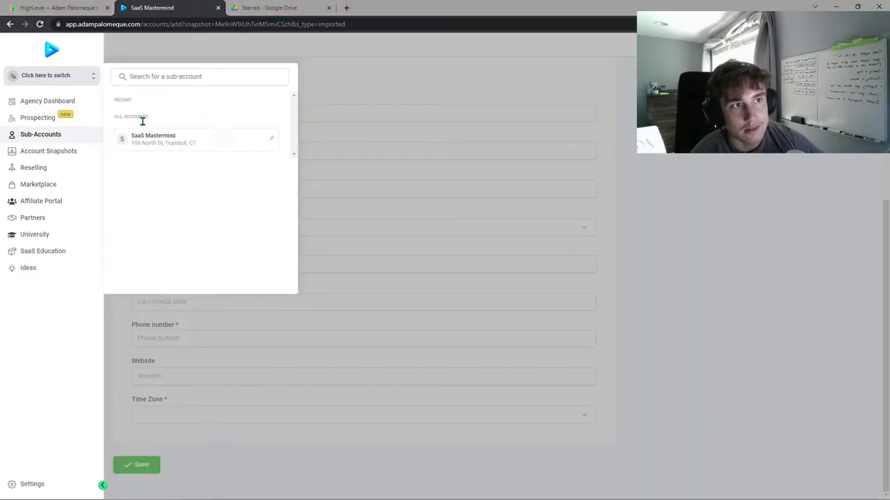
{"action": "left_click", "coordinate": [151, 52]}
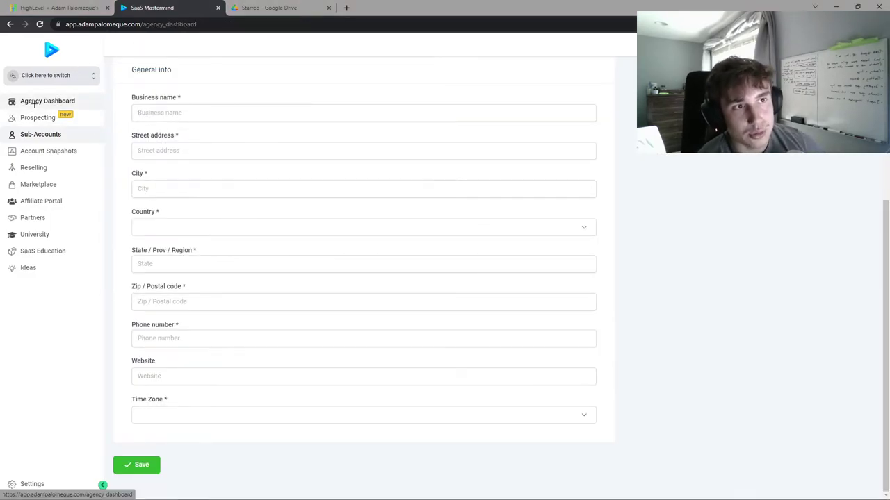
{"action": "left_click", "coordinate": [43, 102]}
{"action": "left_click", "coordinate": [61, 76]}
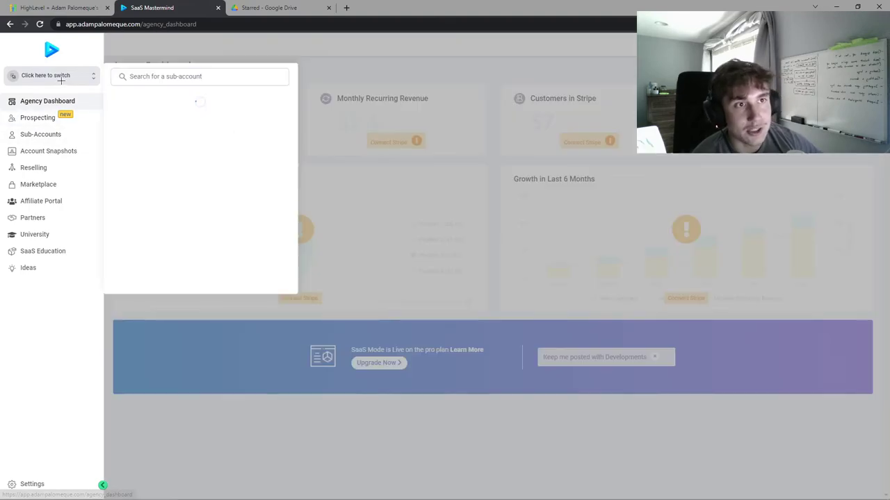
{"action": "left_click", "coordinate": [145, 140]}
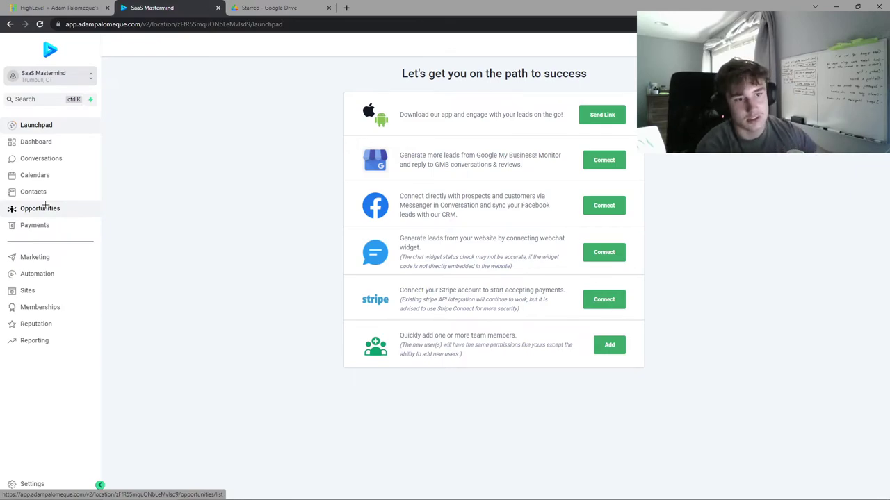
Step: Open the Home Page of the SaaS Website in the sub-account's page builder
{"action": "left_click", "coordinate": [28, 291]}
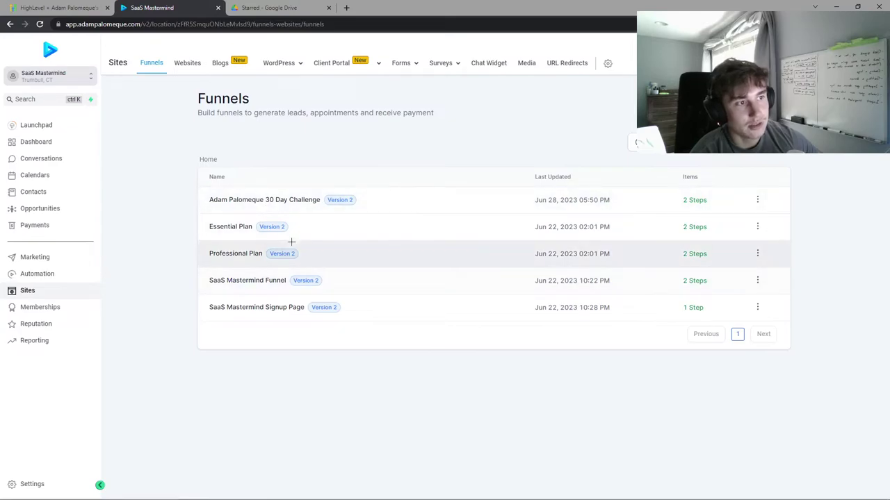
{"action": "left_click", "coordinate": [186, 63]}
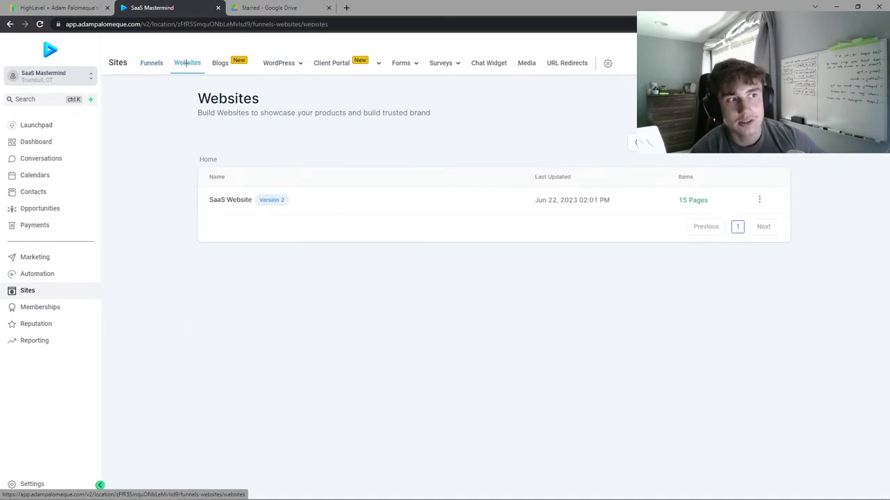
{"action": "left_click", "coordinate": [223, 200]}
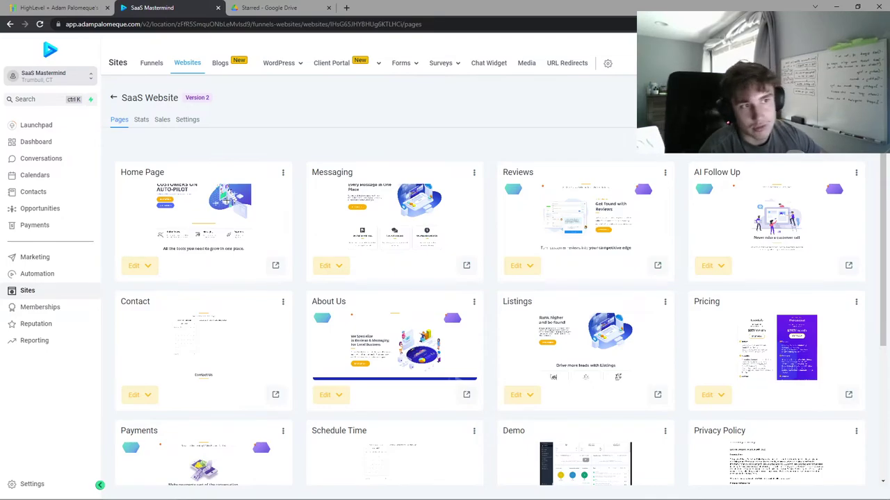
{"action": "left_click", "coordinate": [195, 213]}
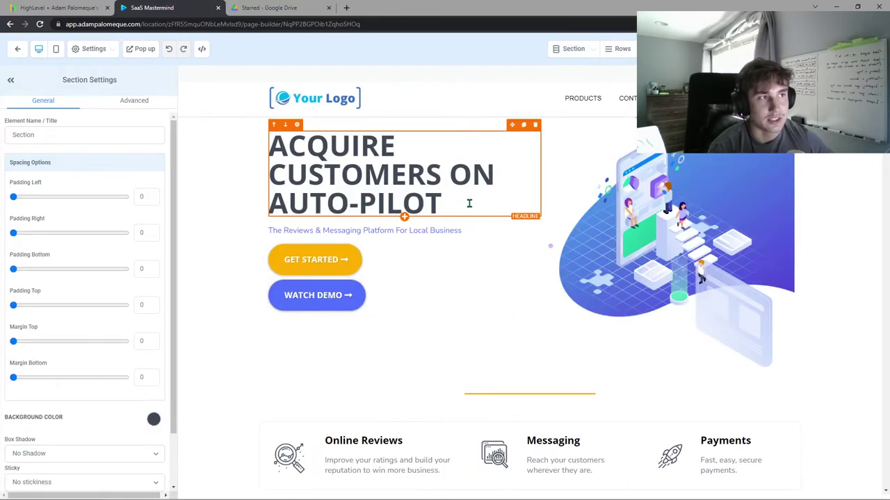
Step: Examine the home page template in the page builder, from the logo and navigation menu through to the Book a Demo section
{"action": "left_click", "coordinate": [332, 98]}
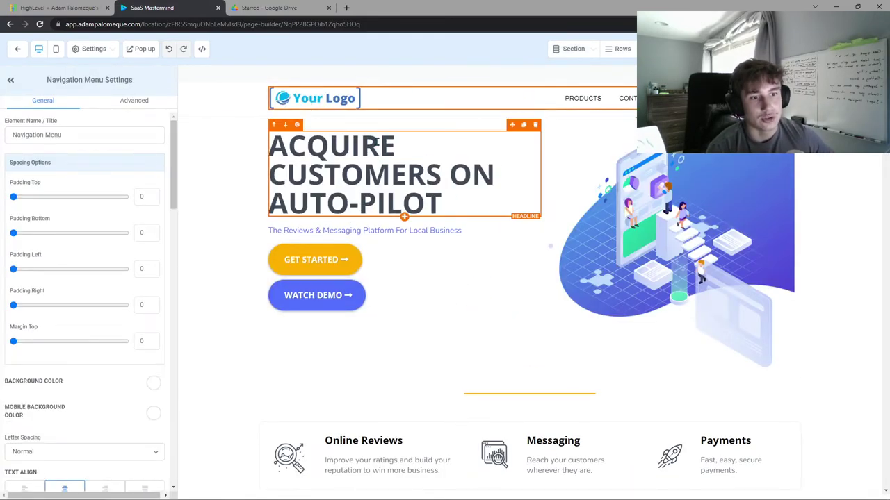
{"action": "scroll", "coordinate": [366, 216], "scroll_direction": "down", "scroll_amount": 3}
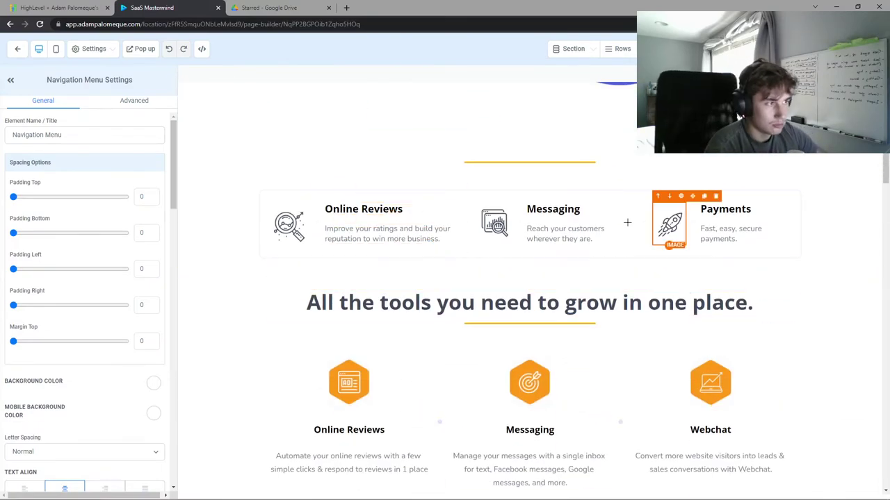
{"action": "scroll", "coordinate": [532, 317], "scroll_direction": "down", "scroll_amount": 3}
{"action": "scroll", "coordinate": [506, 283], "scroll_direction": "down", "scroll_amount": 6}
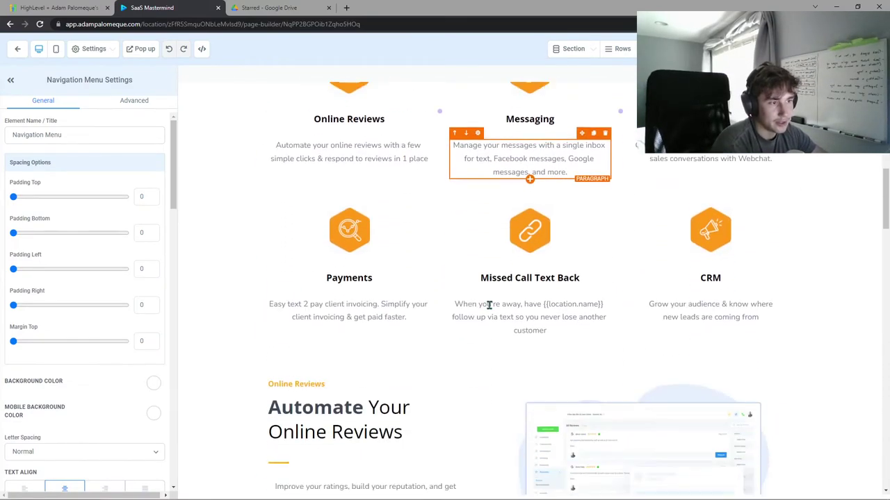
{"action": "scroll", "coordinate": [712, 327], "scroll_direction": "down", "scroll_amount": 4}
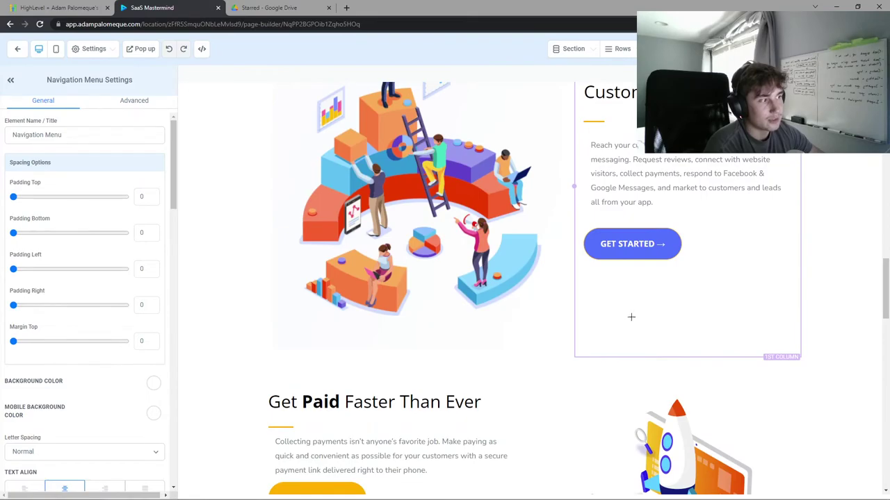
{"action": "scroll", "coordinate": [621, 252], "scroll_direction": "down", "scroll_amount": 8}
{"action": "scroll", "coordinate": [398, 303], "scroll_direction": "down", "scroll_amount": 7}
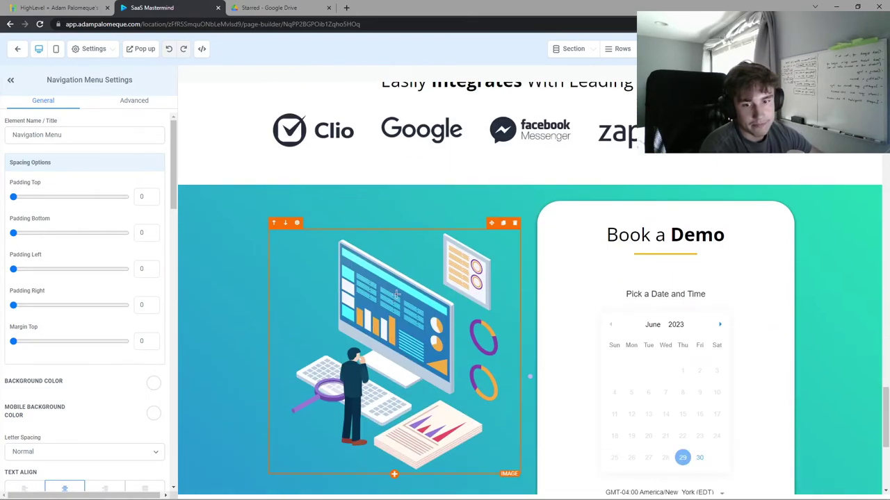
{"action": "scroll", "coordinate": [618, 255], "scroll_direction": "up", "scroll_amount": 8}
{"action": "scroll", "coordinate": [618, 255], "scroll_direction": "up", "scroll_amount": 15}
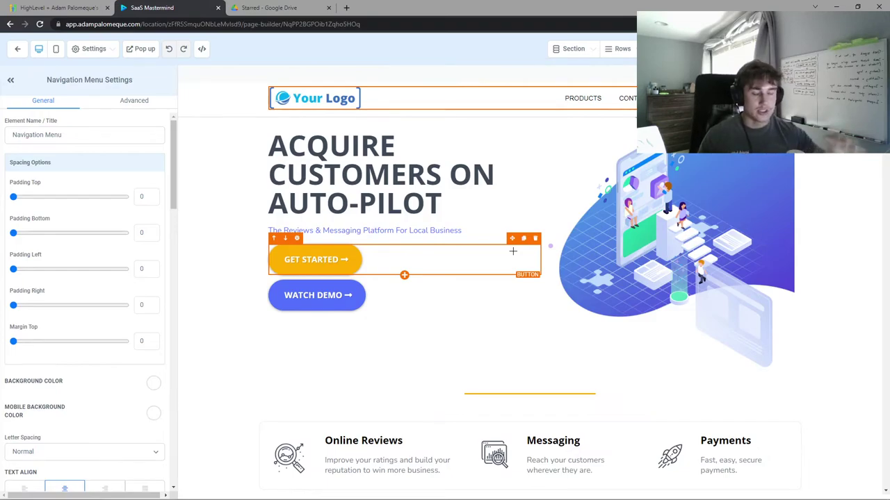
Step: Leave the page builder, look at the SaaS Website's settings and the sub-account settings, and return to the Launchpad
{"action": "left_click", "coordinate": [17, 49]}
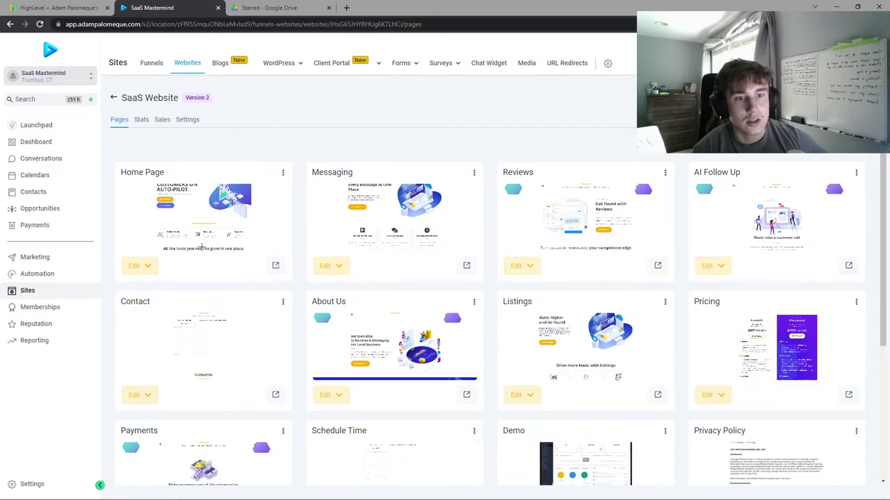
{"action": "left_click", "coordinate": [186, 120]}
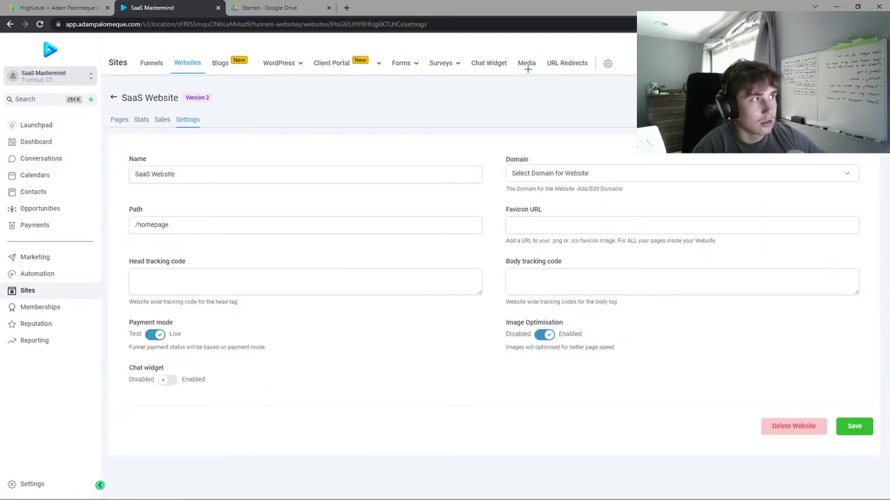
{"action": "left_click", "coordinate": [24, 484]}
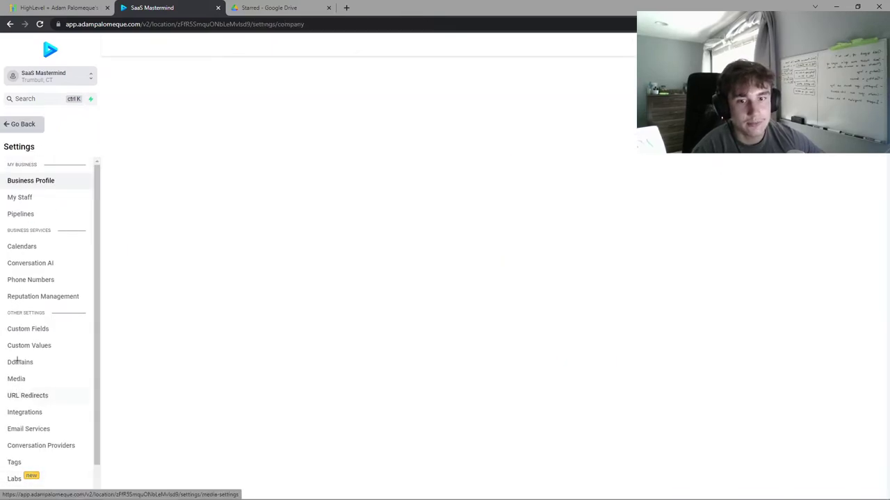
{"action": "left_click", "coordinate": [23, 124]}
{"action": "left_click", "coordinate": [31, 125]}
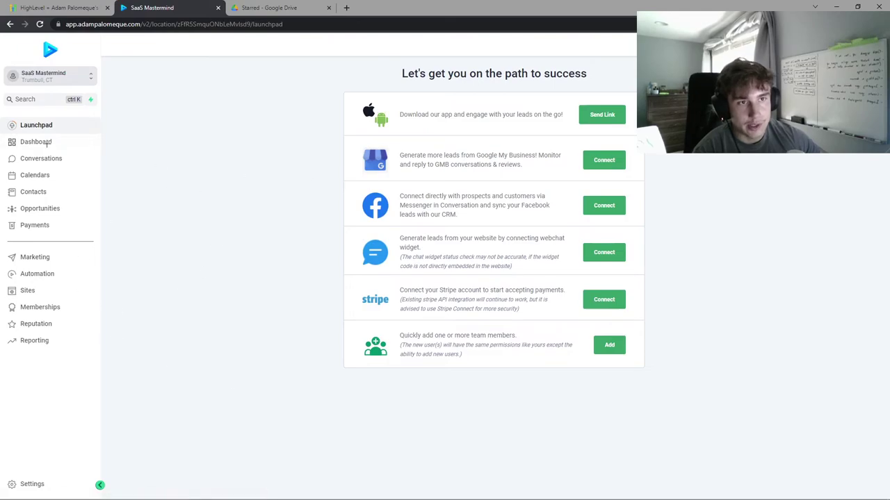
Step: Open the Domains settings of the SaaS Mastermind sub-account
{"action": "left_click", "coordinate": [32, 485]}
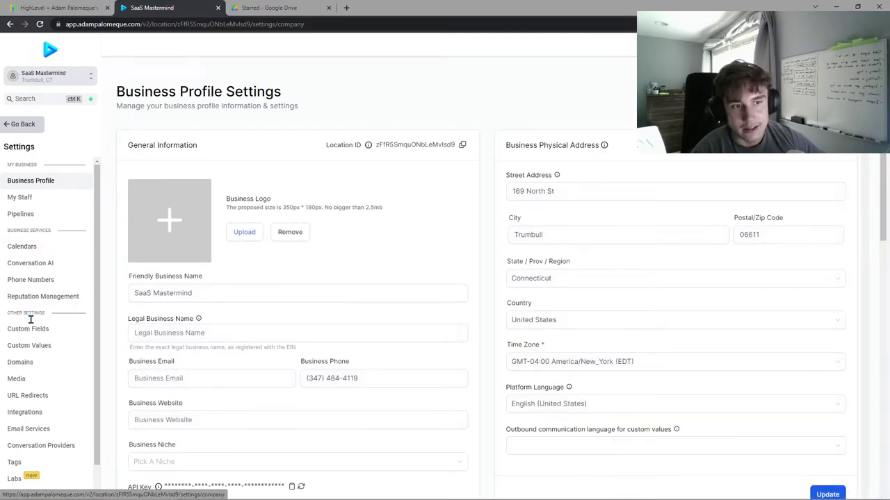
{"action": "scroll", "coordinate": [30, 313], "scroll_direction": "down", "scroll_amount": 2}
{"action": "scroll", "coordinate": [49, 288], "scroll_direction": "up", "scroll_amount": 2}
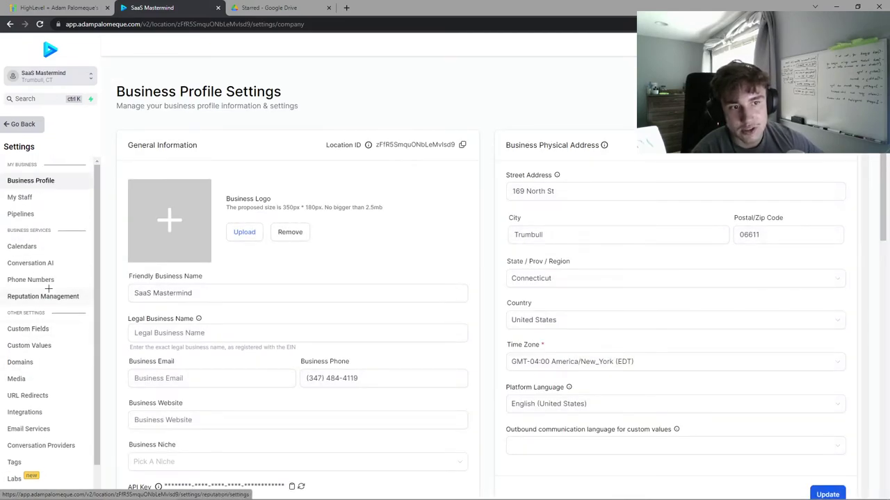
{"action": "left_click", "coordinate": [17, 364]}
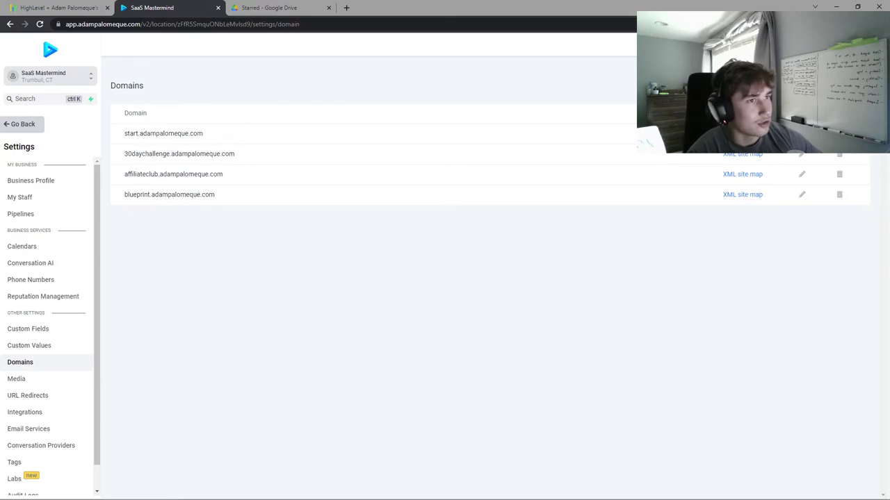
Step: Try to add homepage.yourdomain.com as a new domain, leaving the Robots.txt code empty
{"action": "left_click", "coordinate": [831, 85]}
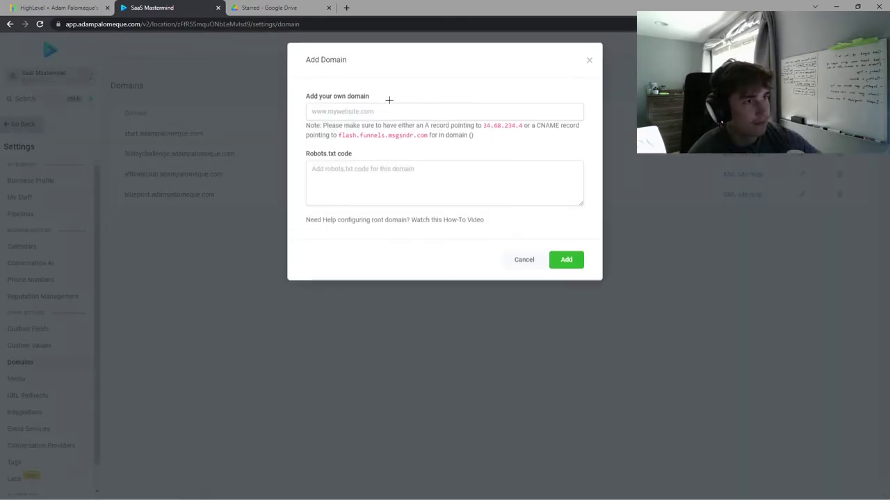
{"action": "left_click", "coordinate": [343, 115]}
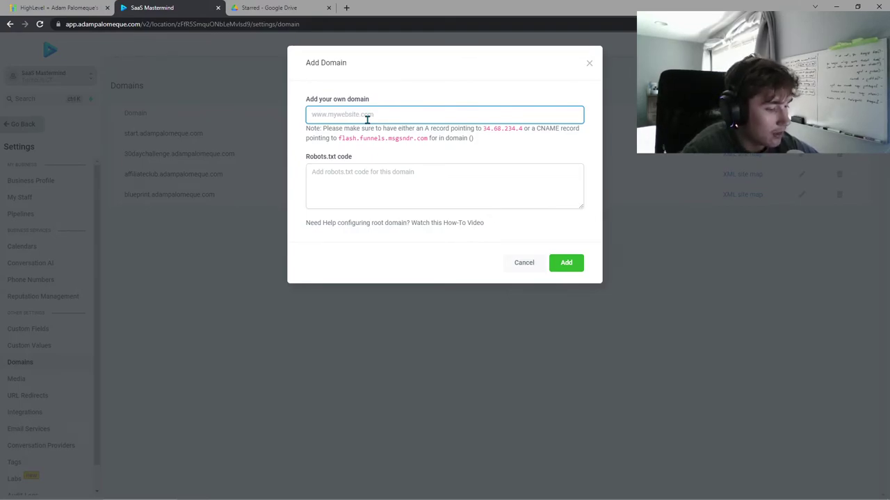
{"action": "type", "text": "home"}
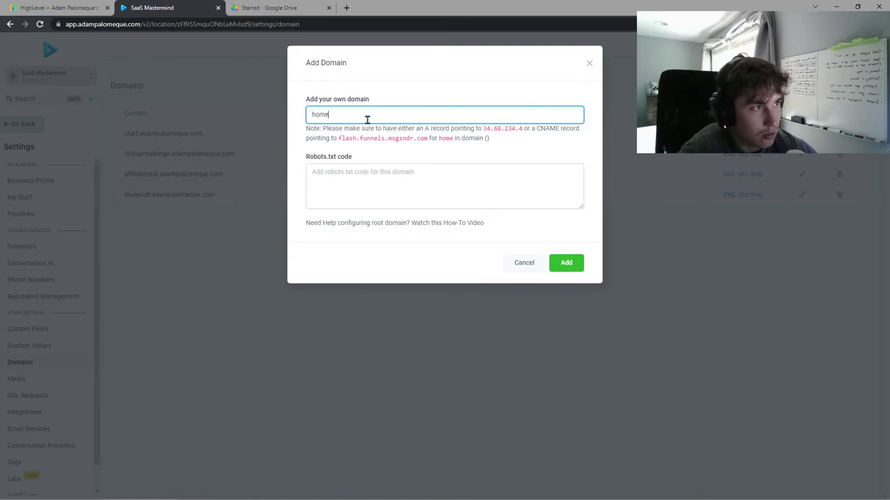
{"action": "type", "text": "page"}
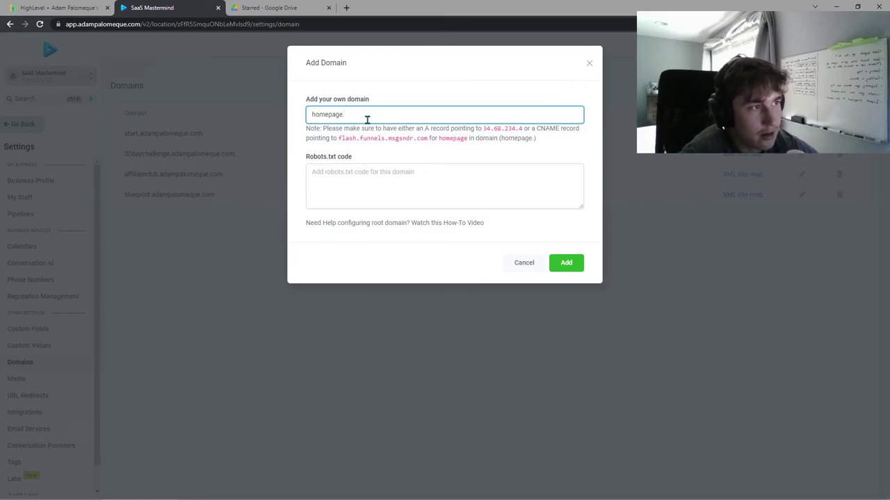
{"action": "type", "text": ".yourdomain.com"}
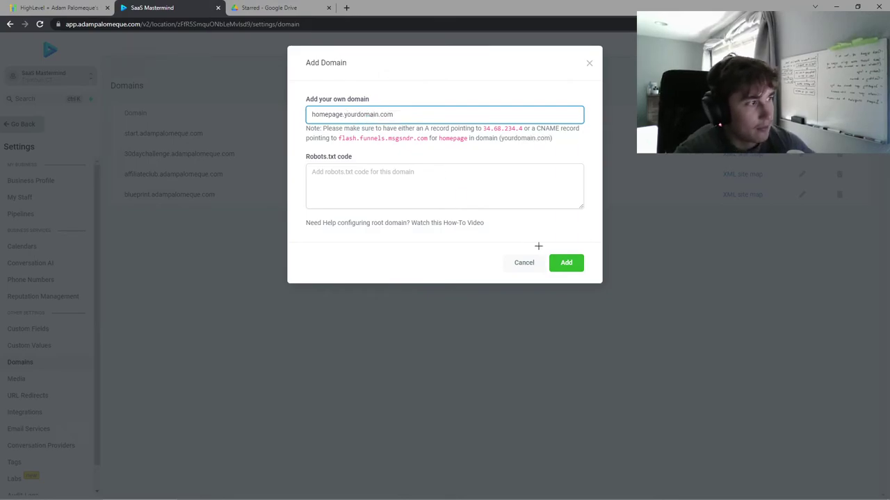
{"action": "left_click", "coordinate": [563, 267]}
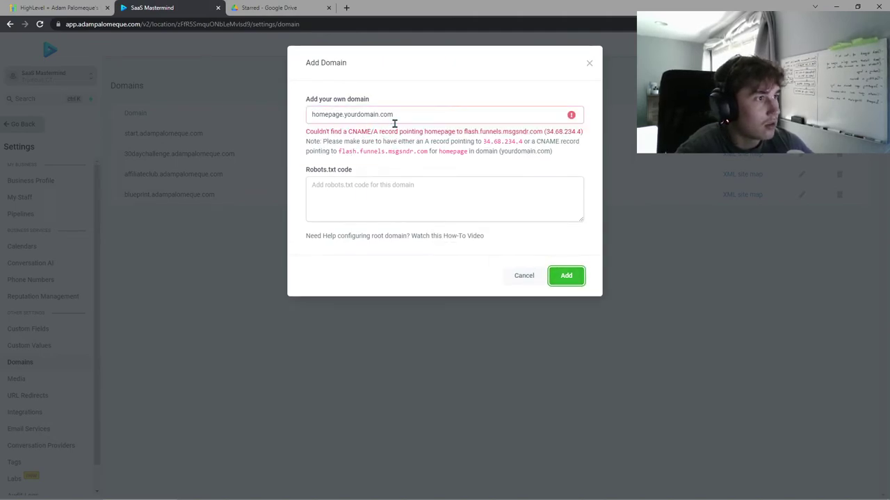
Step: Change the entry to the "website" subdomain of the agency's own domain, add it, and close the linking form without choosing a funnel
{"action": "left_click", "coordinate": [401, 122]}
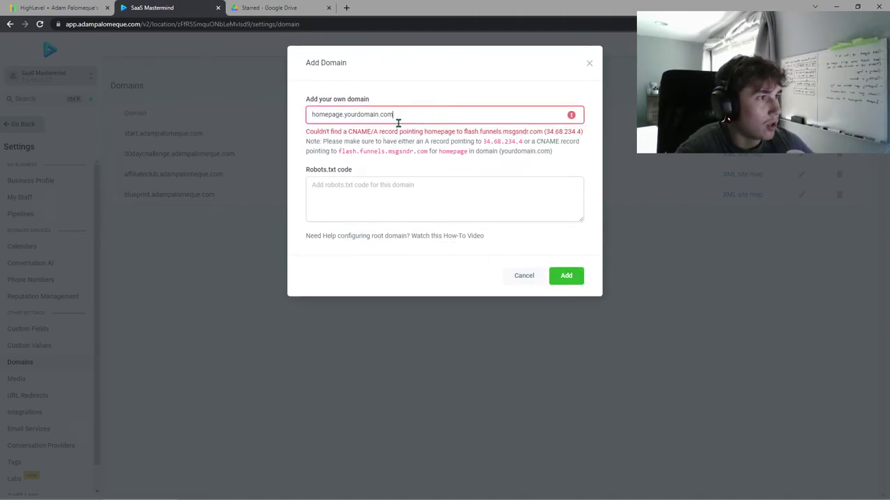
{"action": "left_click_drag", "start_coordinate": [401, 122], "coordinate": [343, 121]}
{"action": "type", "text": "adampalome"}
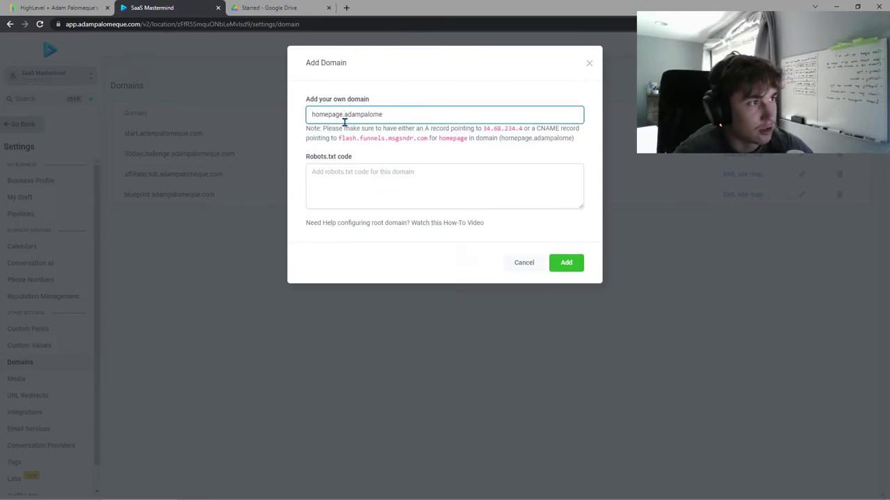
{"action": "type", "text": "rque.com"}
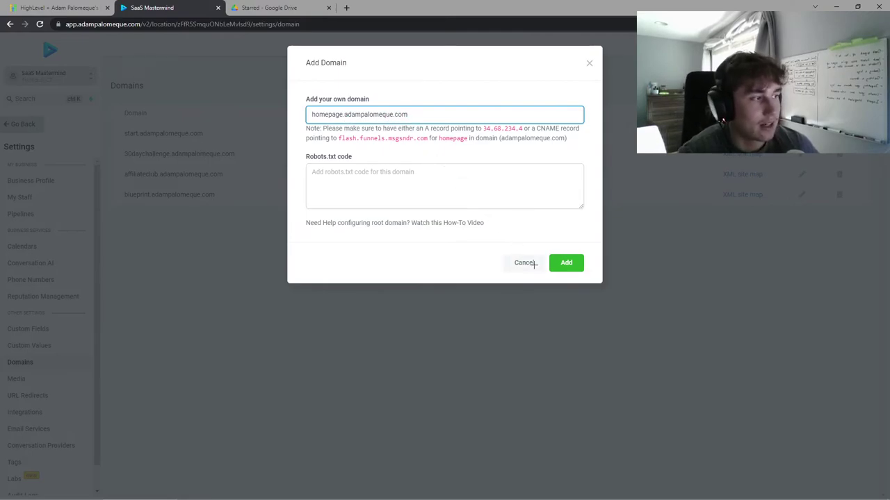
{"action": "left_click_drag", "start_coordinate": [342, 116], "coordinate": [308, 118]}
{"action": "key", "text": "BackSpace"}
{"action": "type", "text": "website"}
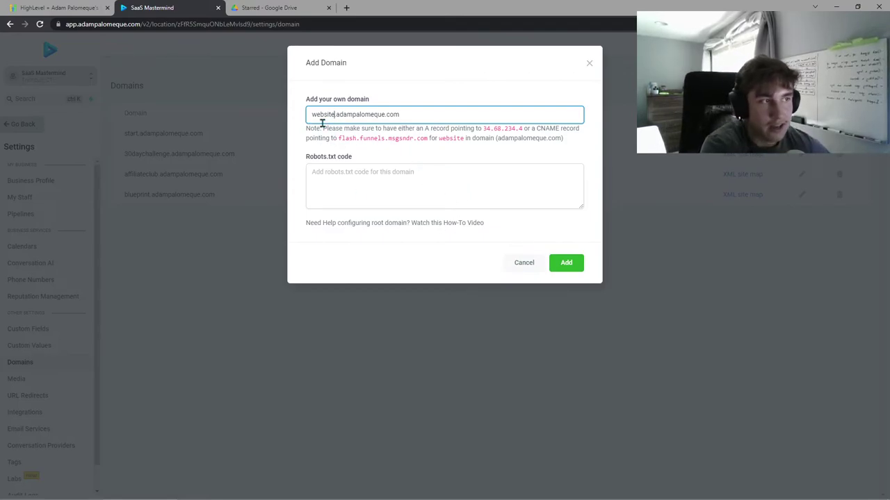
{"action": "key", "text": "Return"}
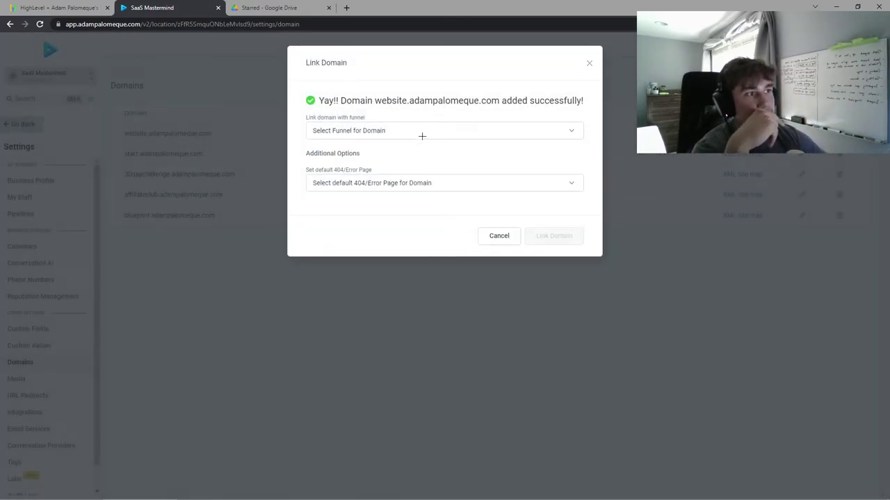
{"action": "left_click", "coordinate": [407, 130]}
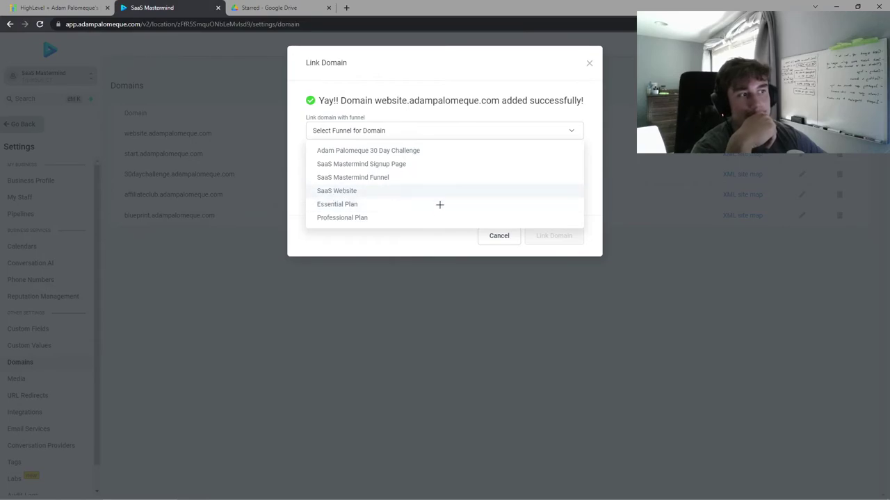
{"action": "left_click", "coordinate": [589, 63]}
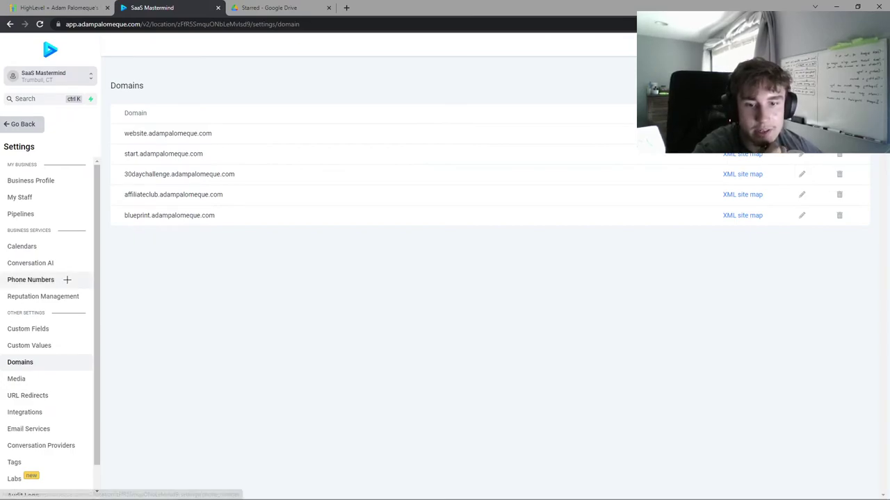
Step: Open Cloudflare in a new browser tab and show the DNS records of the agency's domain
{"action": "left_click", "coordinate": [343, 8]}
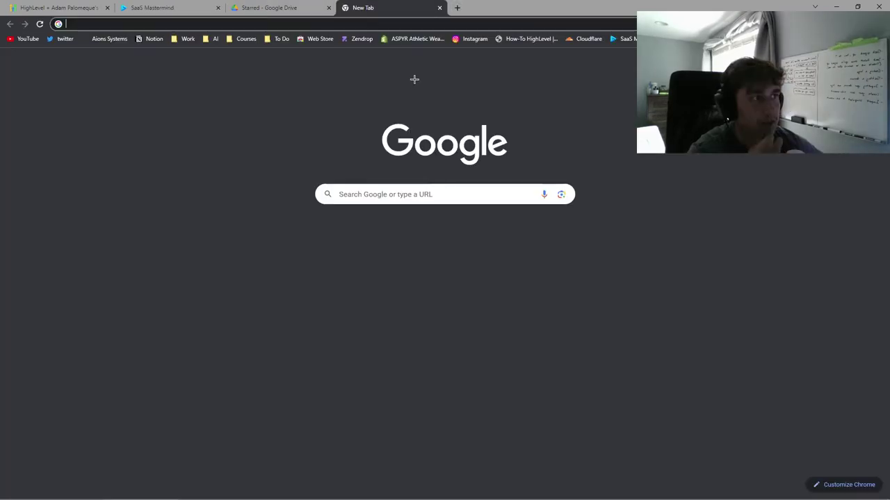
{"action": "left_click", "coordinate": [582, 39]}
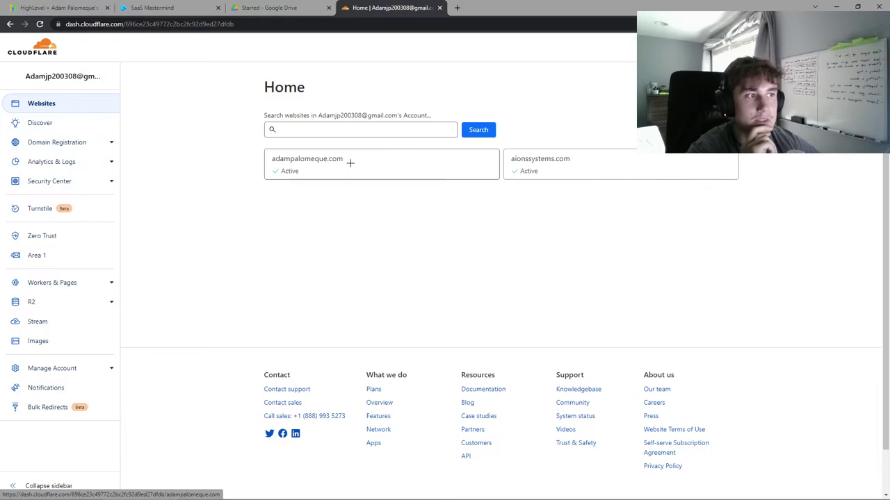
{"action": "left_click", "coordinate": [349, 163]}
{"action": "left_click", "coordinate": [57, 146]}
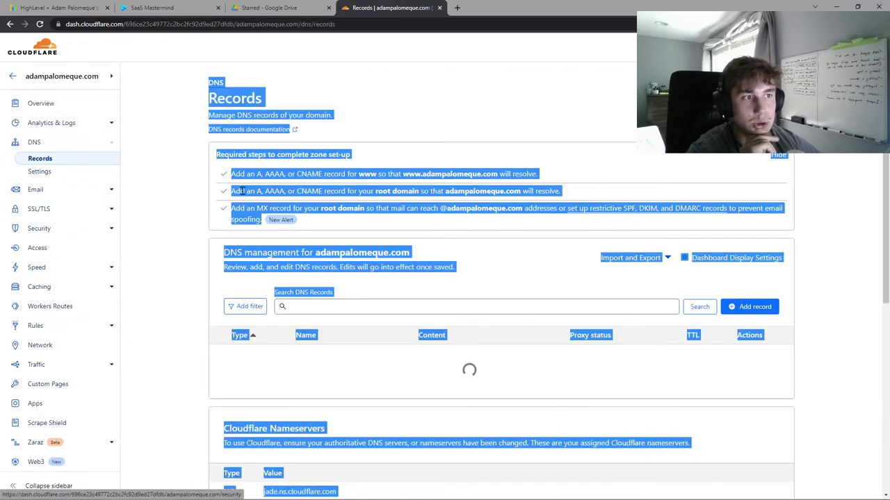
{"action": "scroll", "coordinate": [438, 298], "scroll_direction": "down", "scroll_amount": 1}
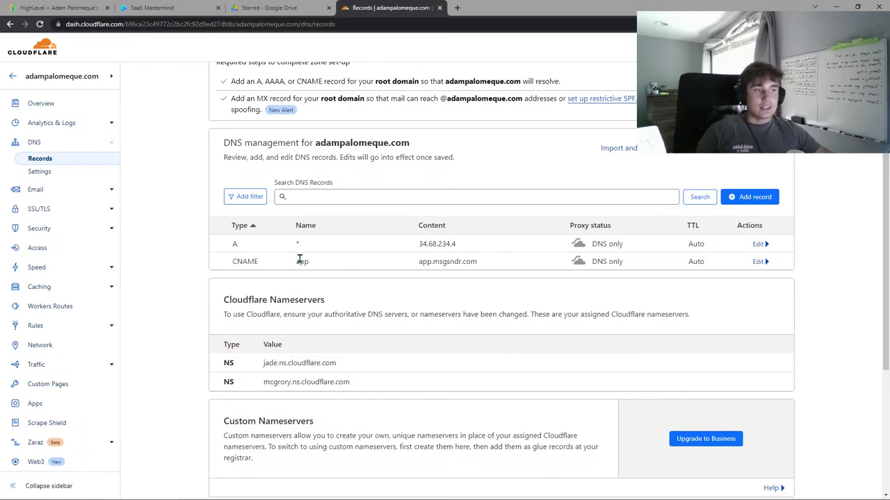
Step: Examine the wildcard A record's name, IPv4 address and proxy status in Cloudflare, checking back against the sub-account's domain list
{"action": "left_click", "coordinate": [759, 244]}
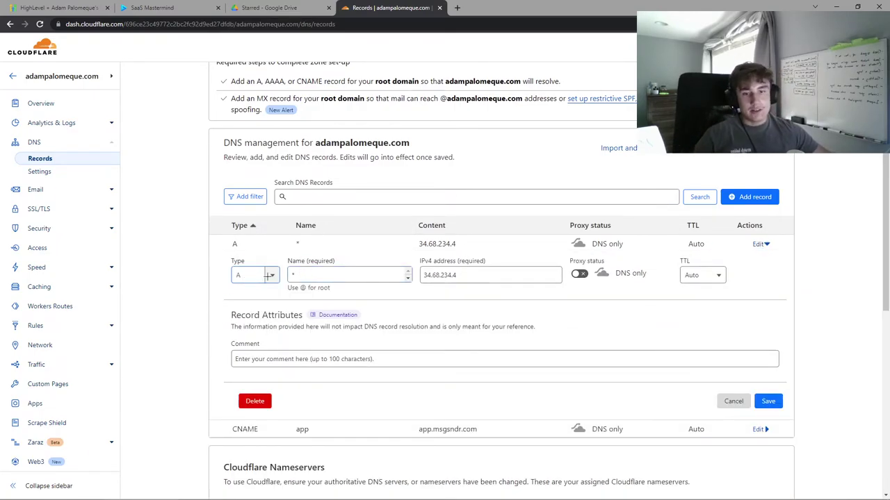
{"action": "left_click", "coordinate": [428, 277]}
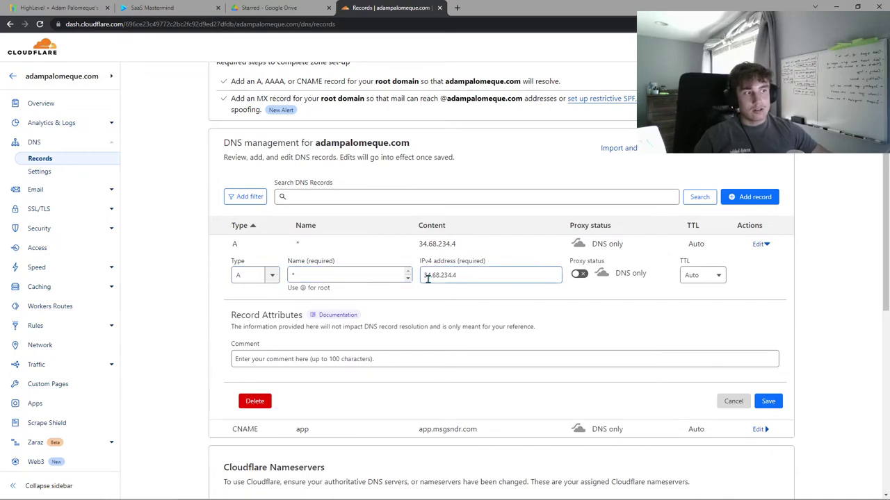
{"action": "left_click", "coordinate": [579, 273]}
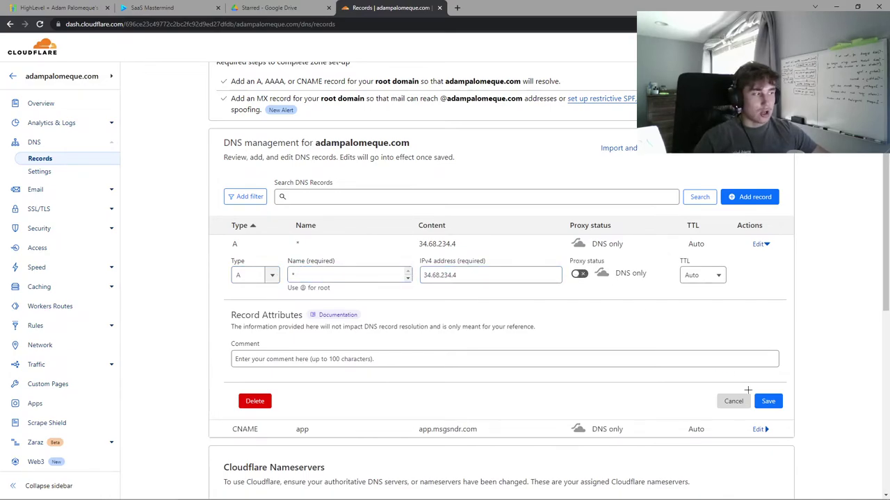
{"action": "left_click", "coordinate": [164, 6]}
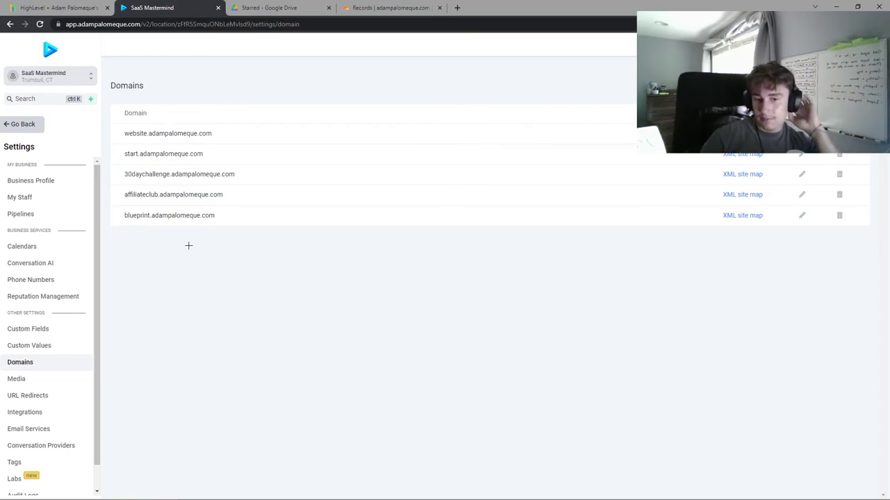
{"action": "key", "text": "ctrl+Tab"}
{"action": "key", "text": "ctrl+Tab"}
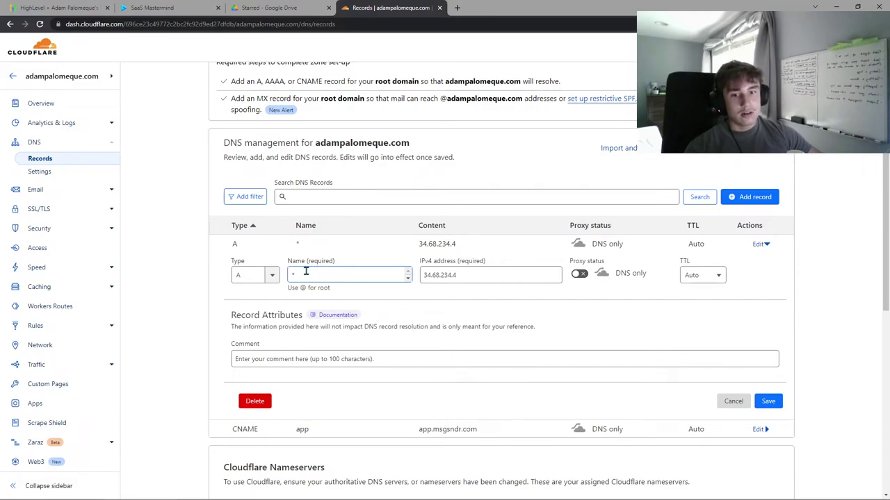
{"action": "left_click", "coordinate": [435, 273]}
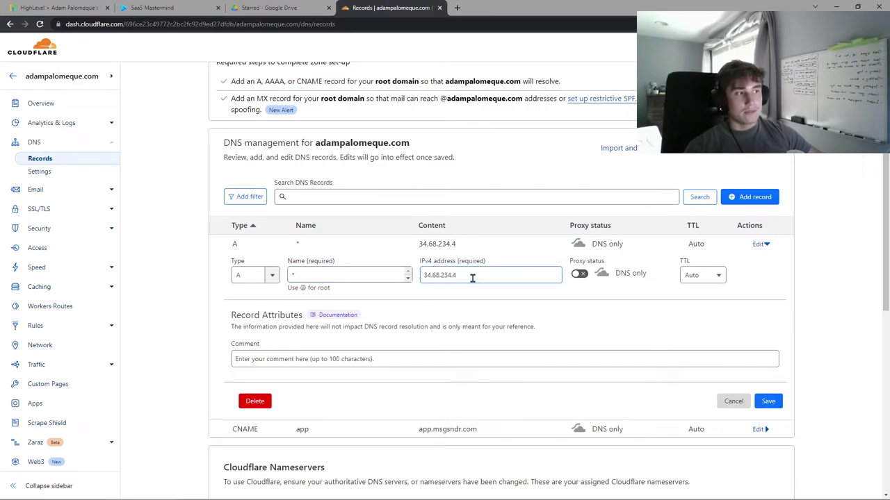
{"action": "left_click", "coordinate": [134, 214]}
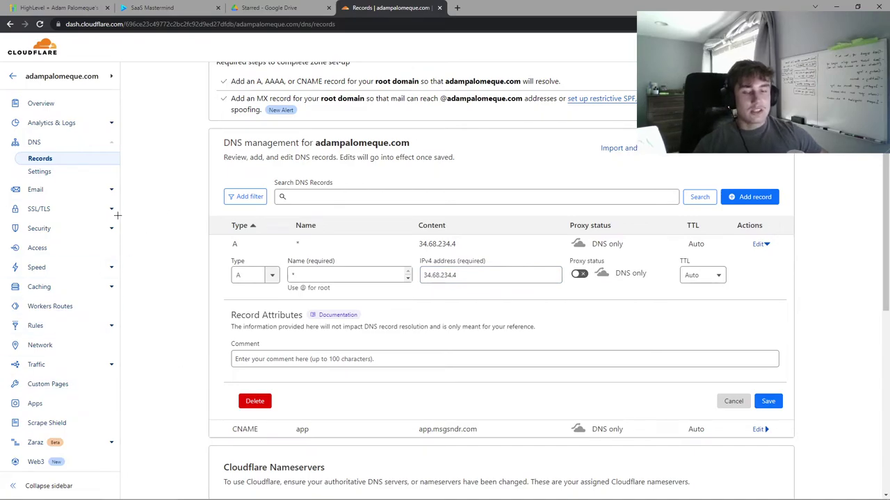
Step: Return to the sub-account's Domains settings in HighLevel and delete the newly added "website" subdomain
{"action": "left_click", "coordinate": [264, 7]}
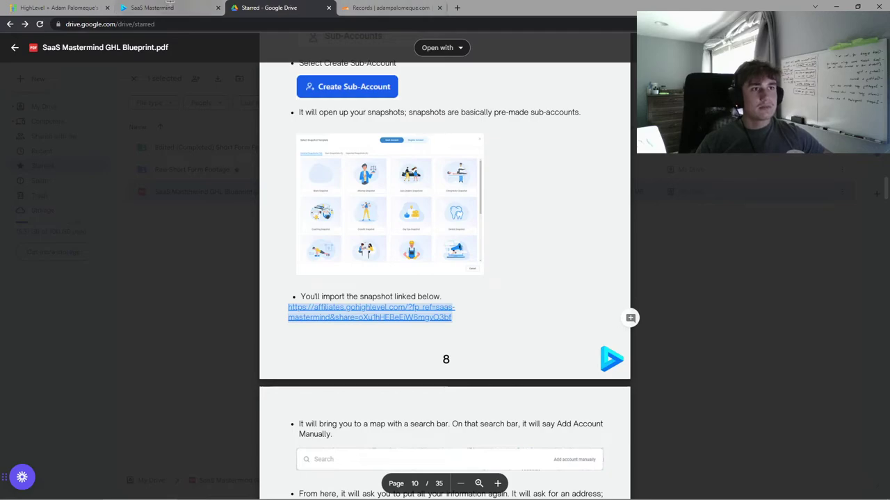
{"action": "left_click", "coordinate": [169, 4]}
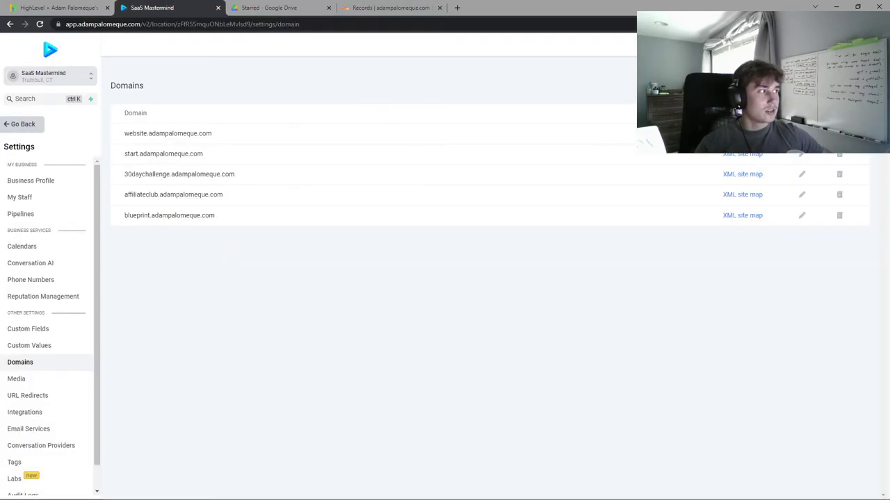
{"action": "left_click", "coordinate": [839, 133]}
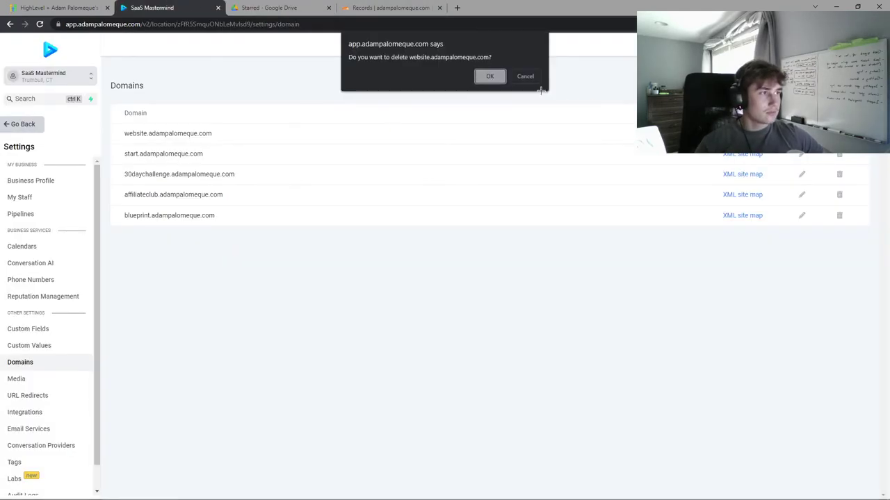
{"action": "left_click", "coordinate": [490, 77]}
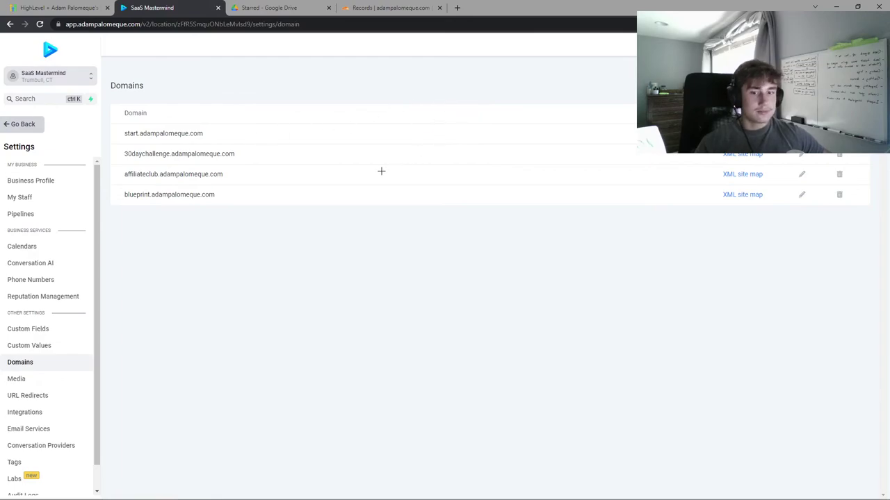
Step: Add the "website" subdomain of the agency's own domain to the sub-account's domains again, leaving the robots.txt code empty
{"action": "left_click", "coordinate": [831, 85]}
{"action": "left_click", "coordinate": [378, 115]}
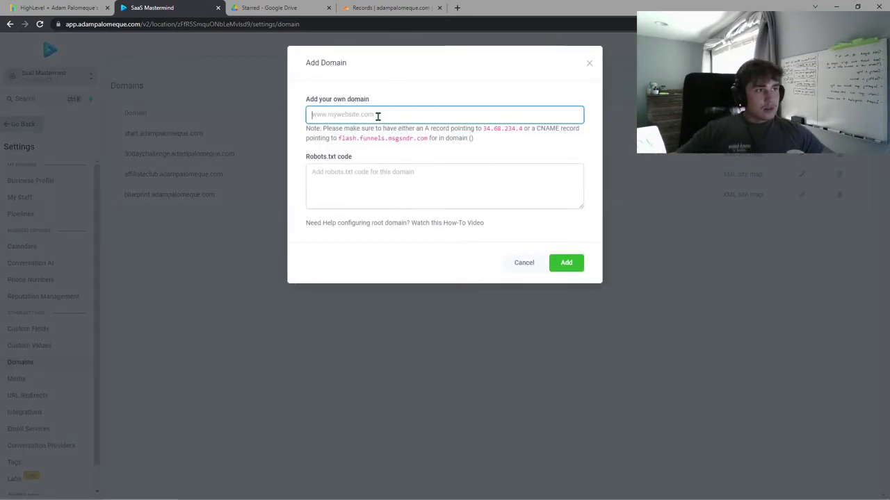
{"action": "type", "text": "websit"}
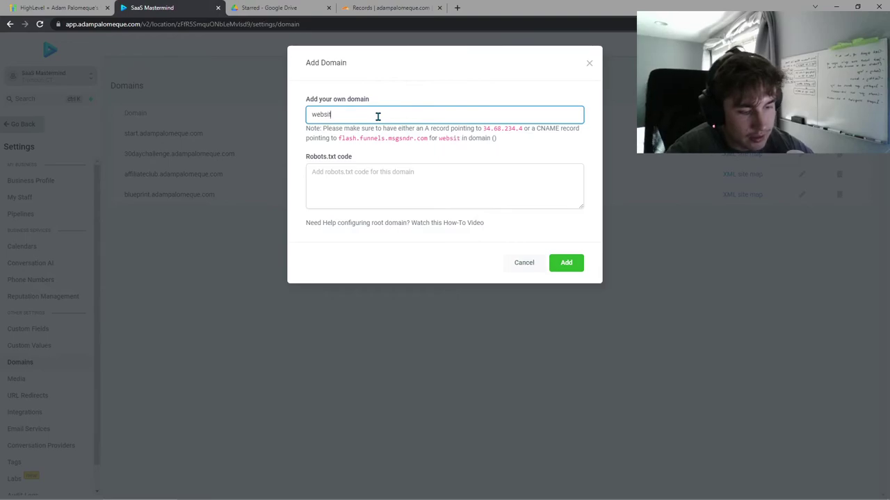
{"action": "type", "text": "e.adamp"}
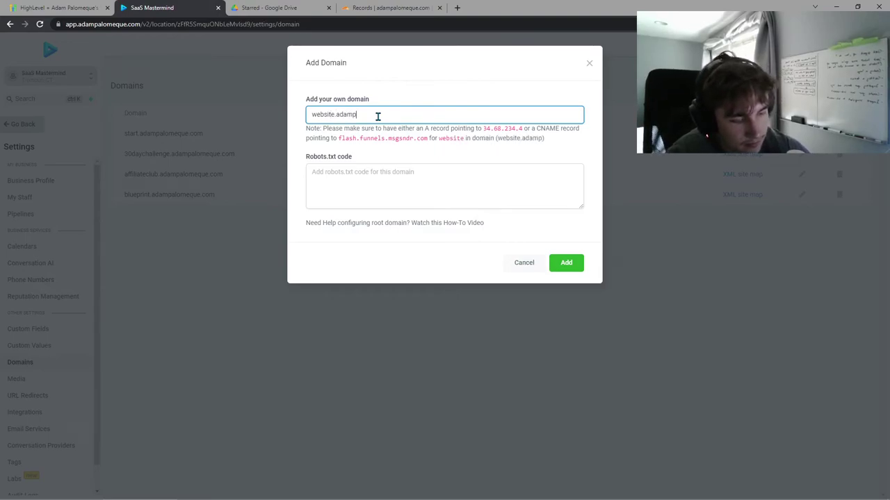
{"action": "type", "text": "alo"}
{"action": "key", "text": "BackSpace"}
{"action": "key", "text": "BackSpace"}
{"action": "type", "text": "alomeque.com"}
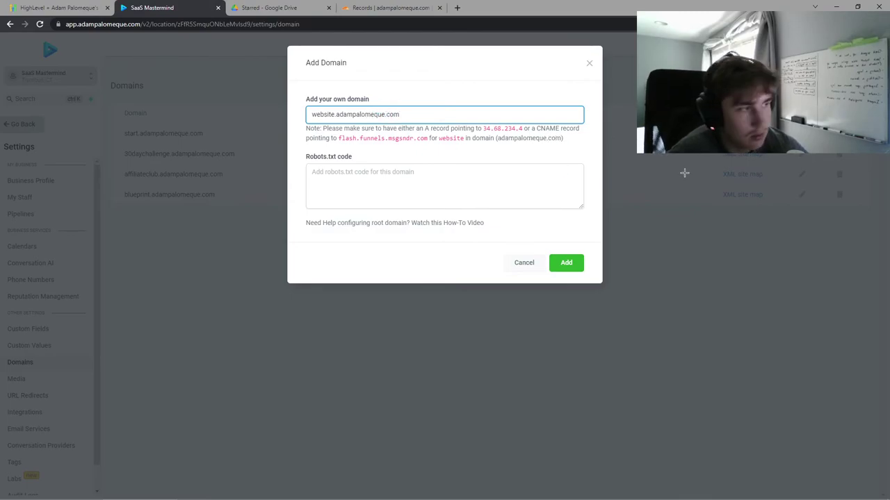
{"action": "key", "text": "Return"}
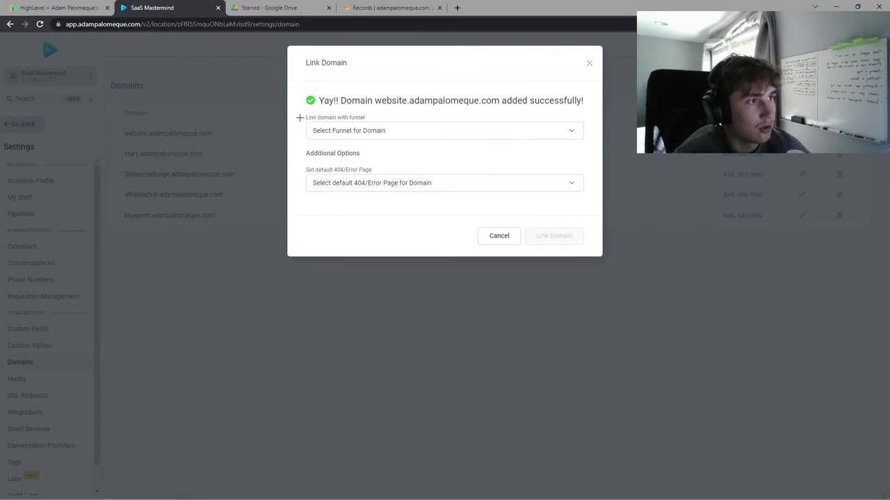
Step: Select SaaS Website as the funnel for the new subdomain and view its default step choices without picking one
{"action": "left_click", "coordinate": [348, 130]}
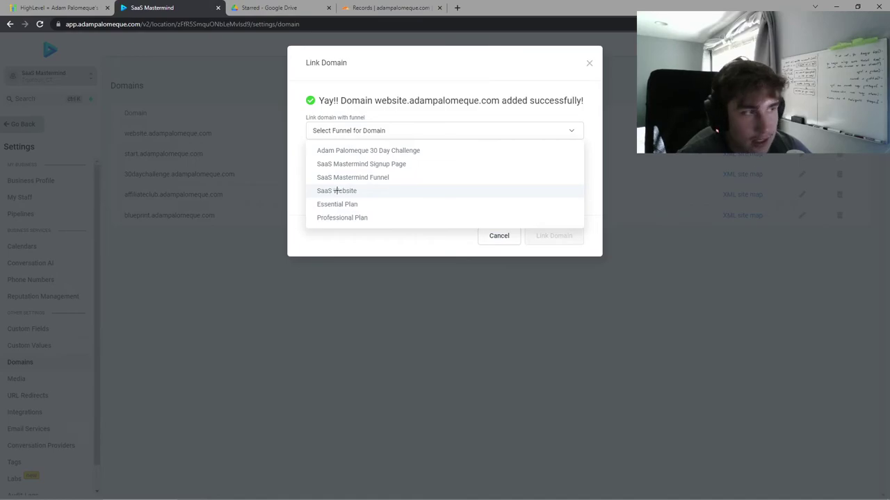
{"action": "left_click", "coordinate": [340, 190]}
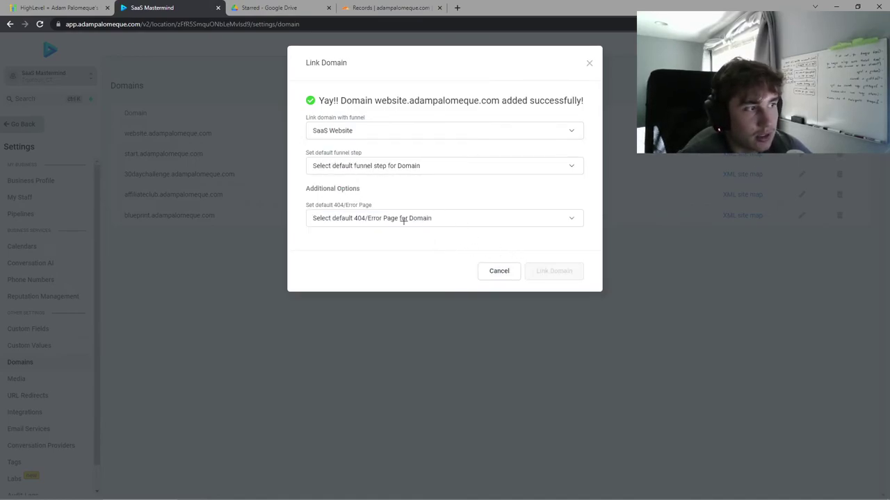
{"action": "left_click", "coordinate": [374, 165]}
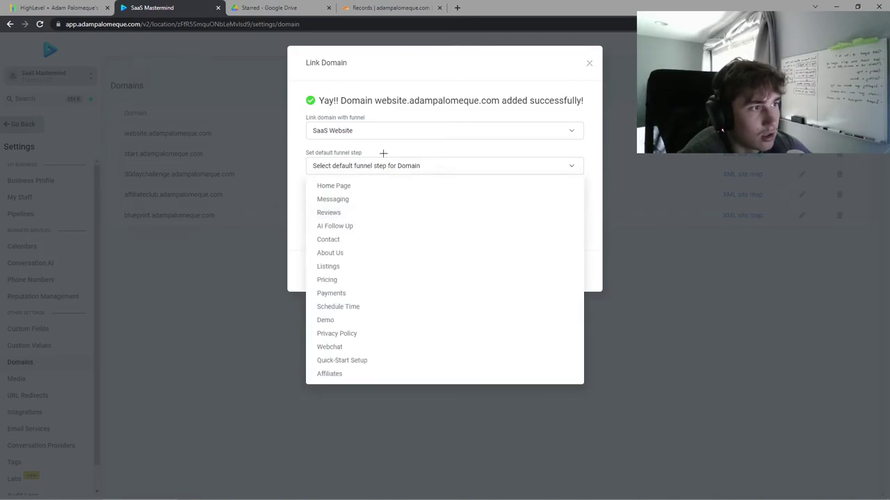
{"action": "left_click", "coordinate": [383, 154]}
{"action": "left_click", "coordinate": [387, 215]}
{"action": "left_click", "coordinate": [406, 201]}
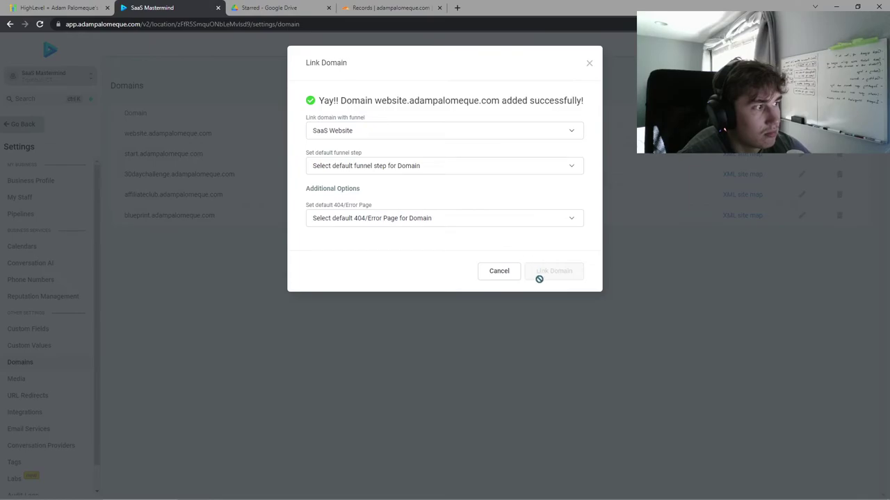
Step: Close the linking form without linking and delete the "website" subdomain from the sub-account's domain list
{"action": "left_click", "coordinate": [588, 63]}
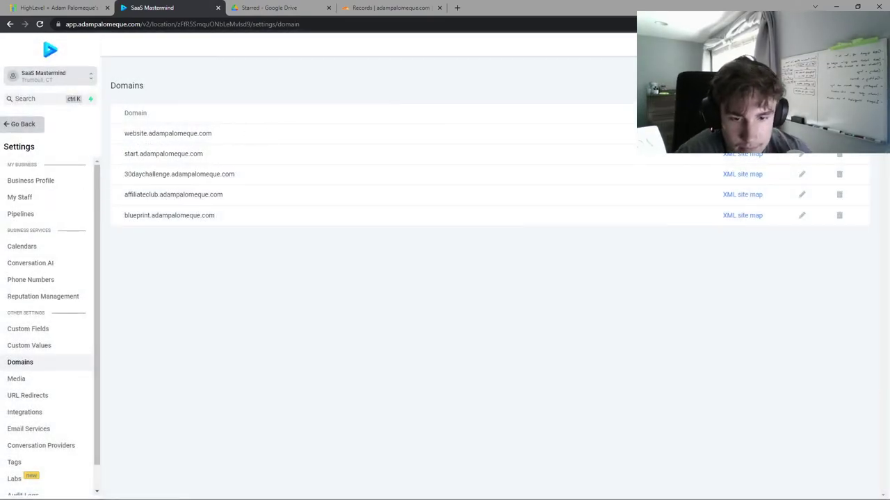
{"action": "left_click", "coordinate": [839, 132]}
{"action": "left_click", "coordinate": [489, 75]}
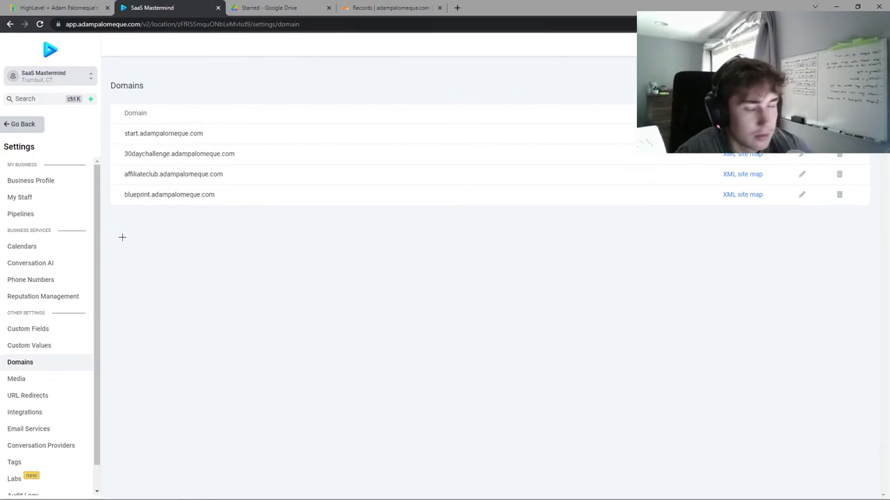
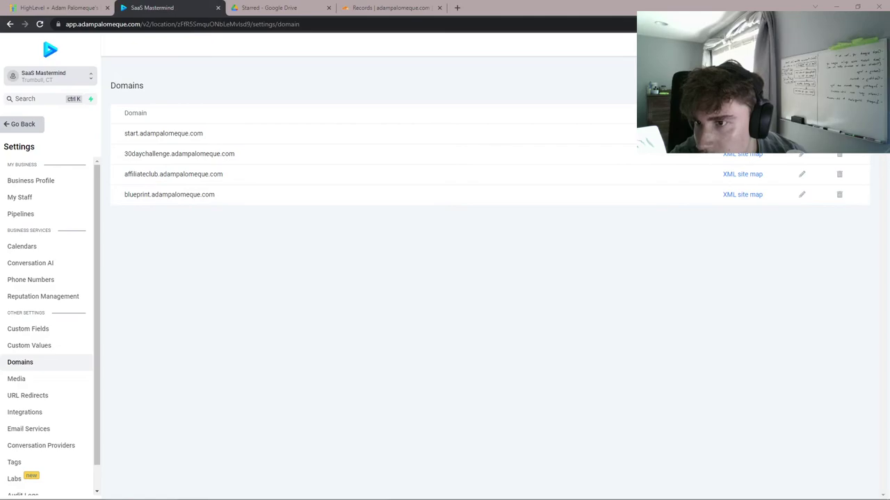
Step: Re-add the "website" subdomain of the agency's own domain and dismiss the linking form without selecting a funnel
{"action": "left_click", "coordinate": [666, 124]}
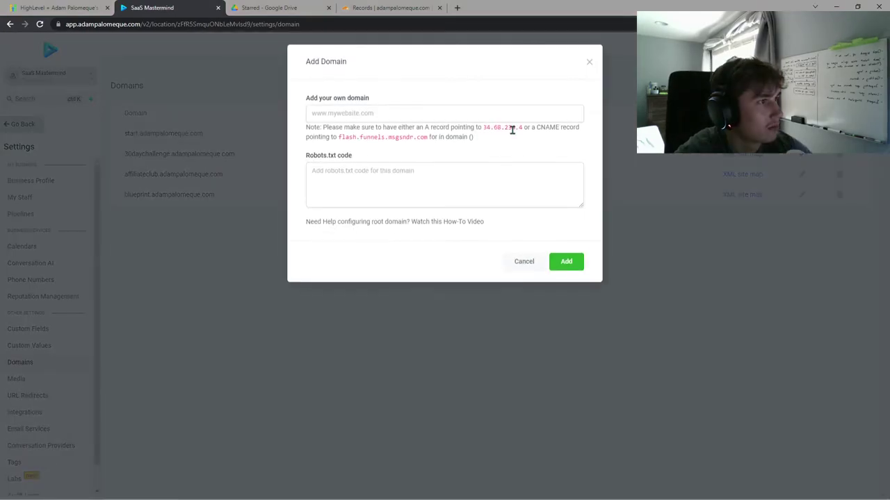
{"action": "left_click", "coordinate": [362, 114]}
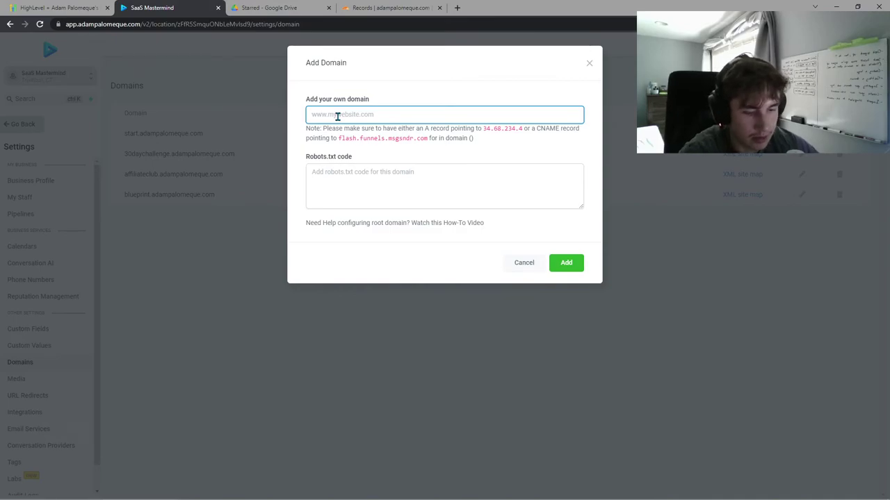
{"action": "type", "text": "website.a"}
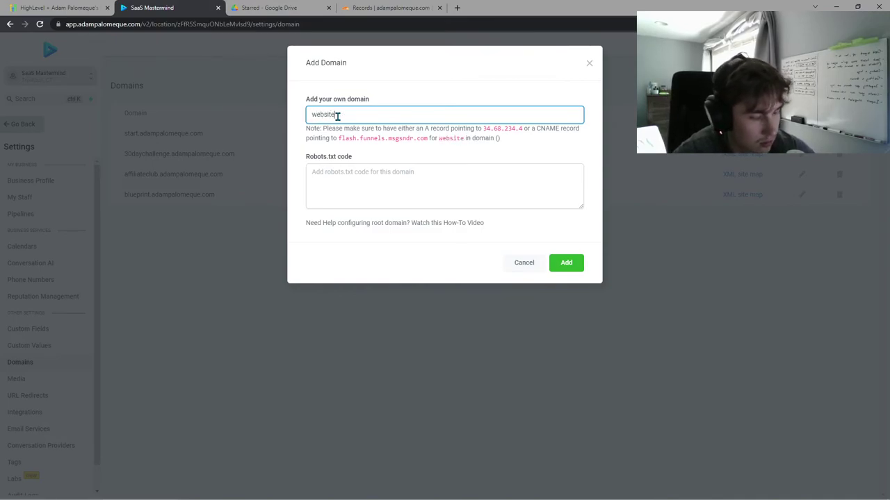
{"action": "type", "text": "dampalomeque.com"}
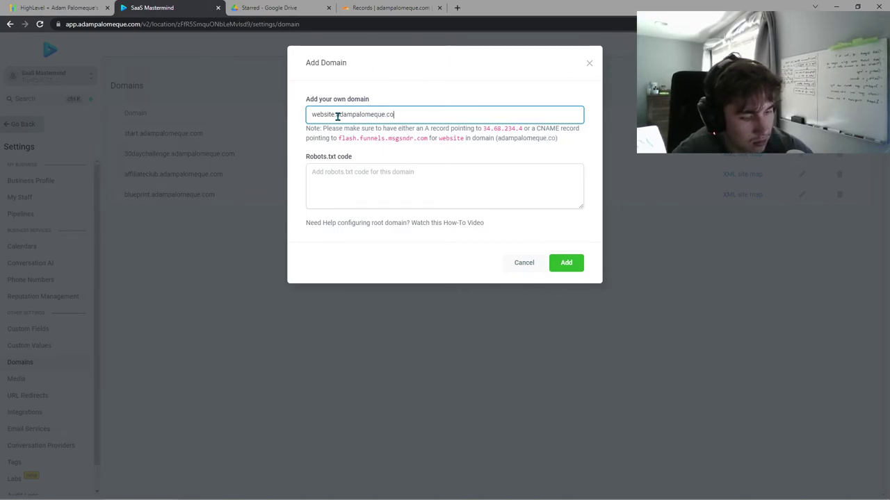
{"action": "left_click", "coordinate": [574, 262]}
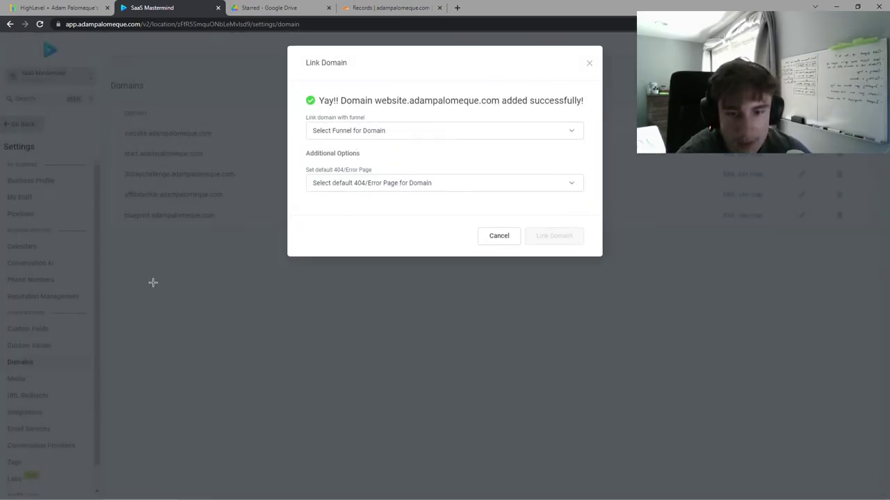
{"action": "left_click", "coordinate": [498, 235]}
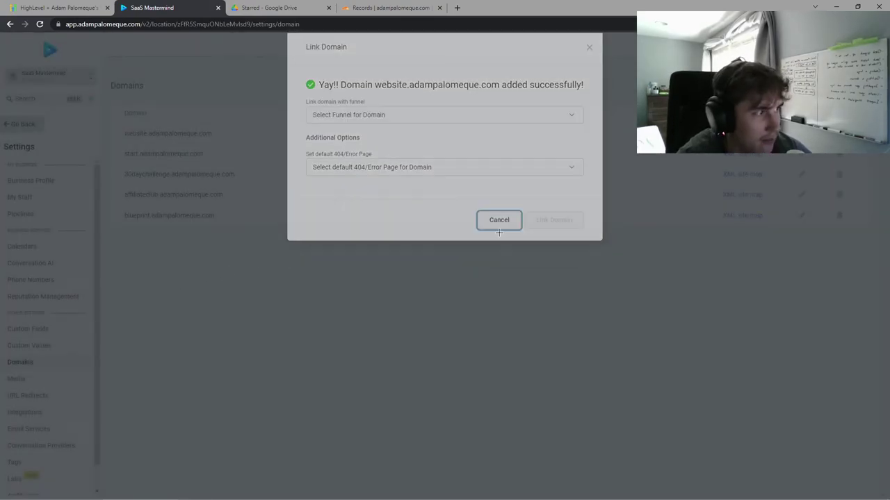
Step: Cancel a deletion of the "website" subdomain and view the default page choices in its edit form without selecting one
{"action": "left_click", "coordinate": [838, 133]}
{"action": "left_click", "coordinate": [526, 76]}
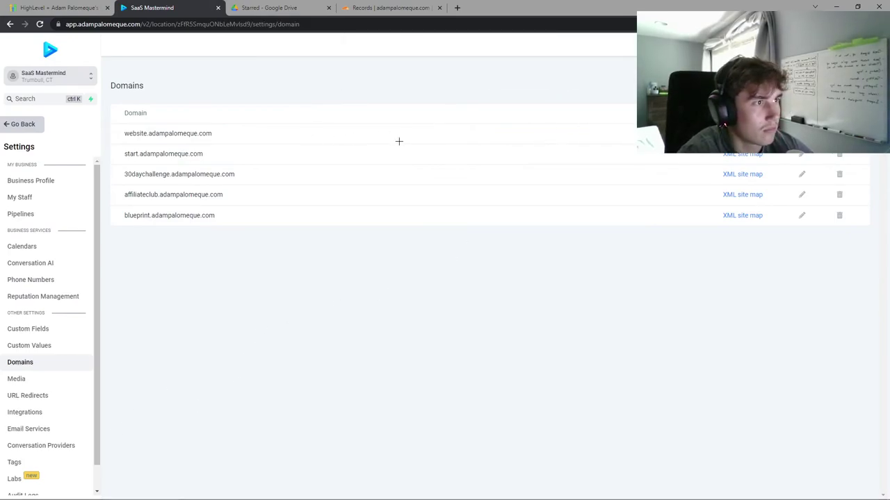
{"action": "left_click", "coordinate": [802, 134]}
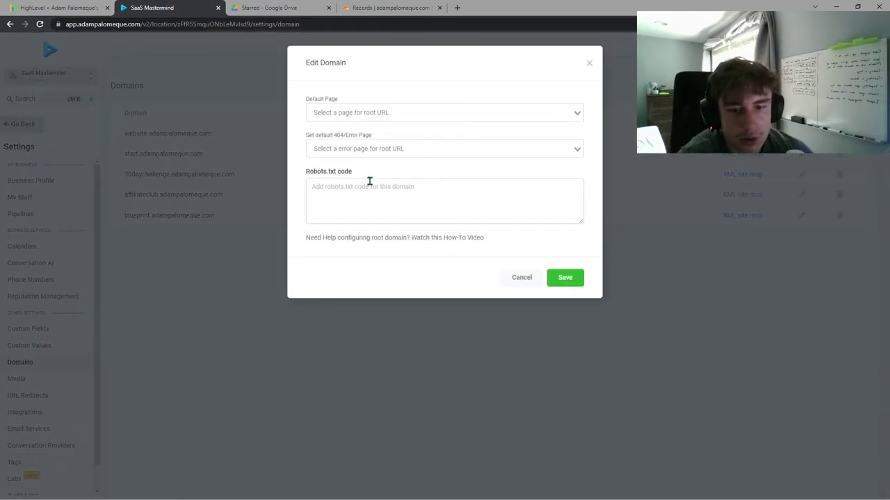
{"action": "left_click", "coordinate": [395, 113]}
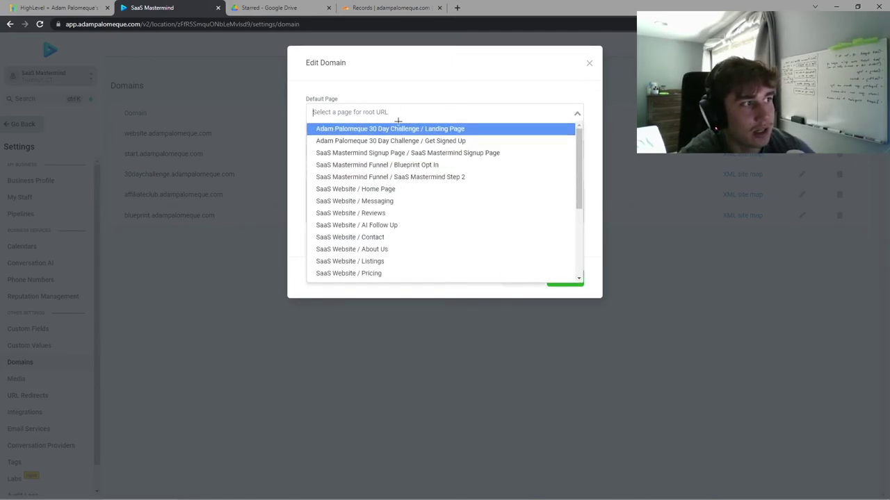
{"action": "left_click", "coordinate": [377, 89]}
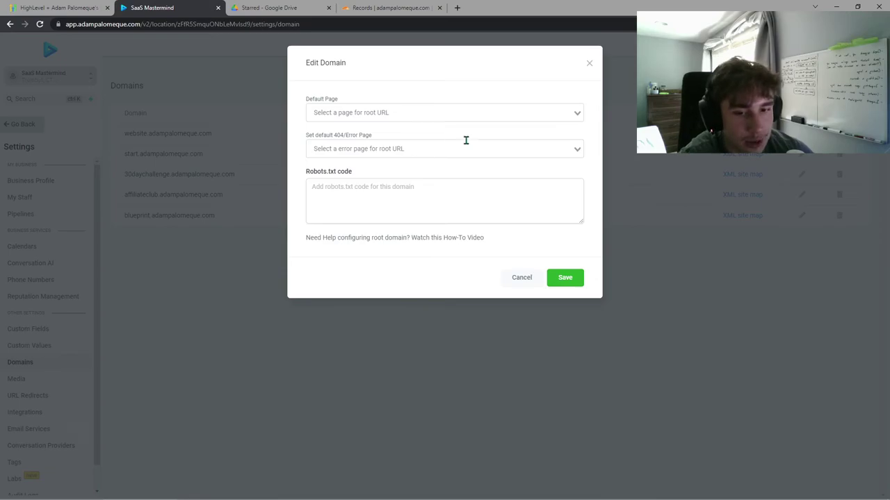
Step: Close the domain edit form without saving and delete the re-added "website" subdomain
{"action": "left_click", "coordinate": [588, 62]}
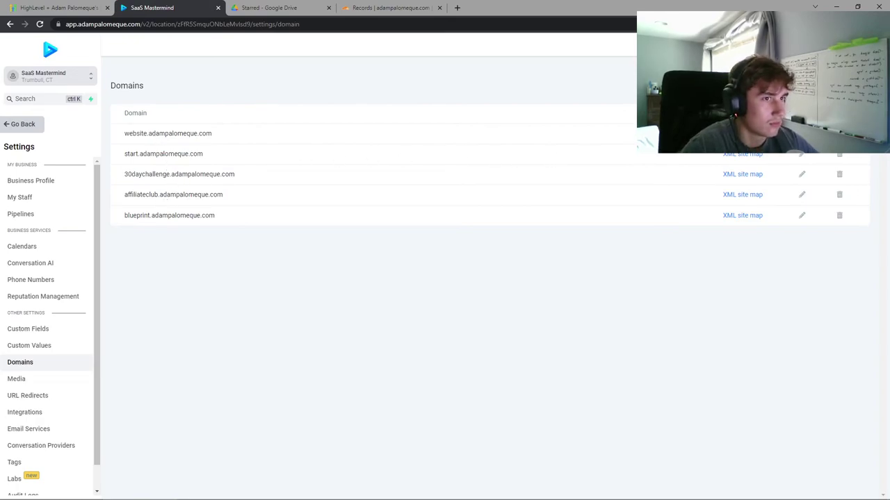
{"action": "left_click", "coordinate": [839, 132]}
{"action": "left_click", "coordinate": [485, 80]}
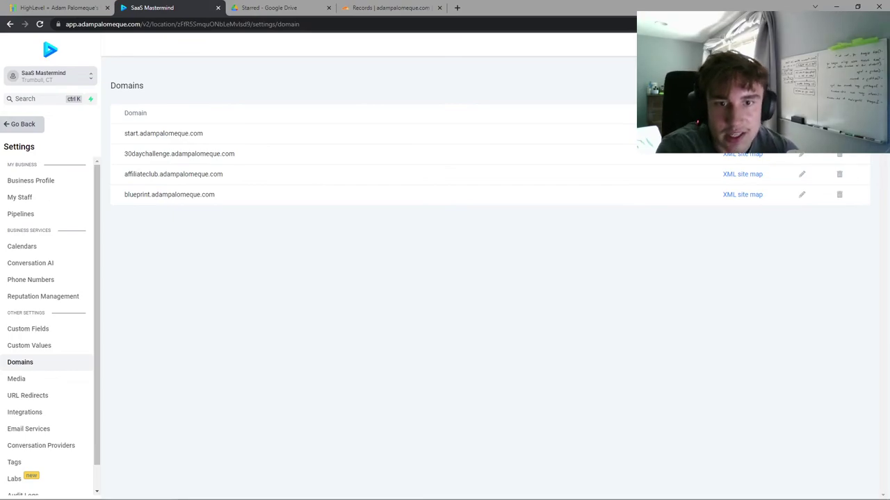
Step: Leave the sub-account settings and open the settings of the SaaS Website under the sub-account's sites
{"action": "left_click", "coordinate": [21, 124]}
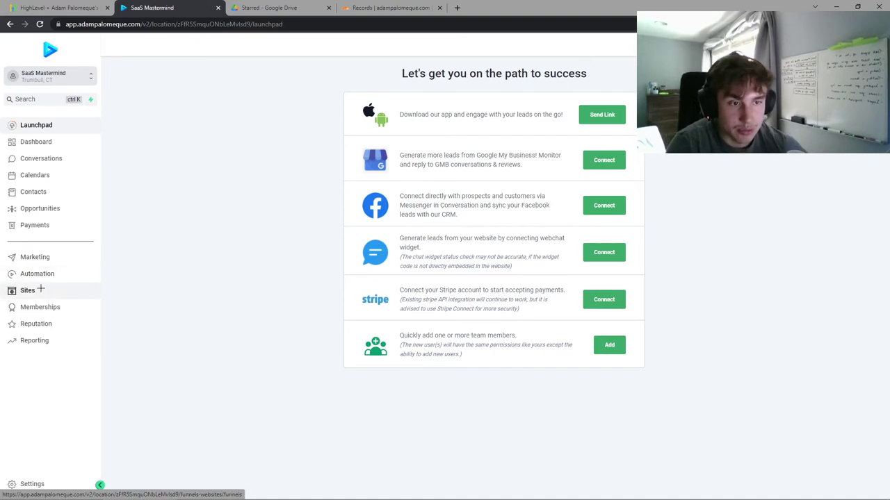
{"action": "left_click", "coordinate": [28, 291]}
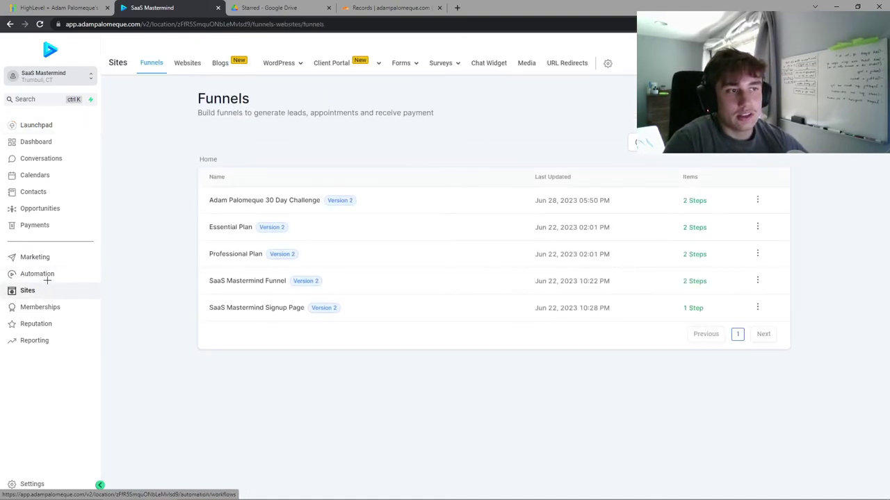
{"action": "left_click", "coordinate": [187, 64]}
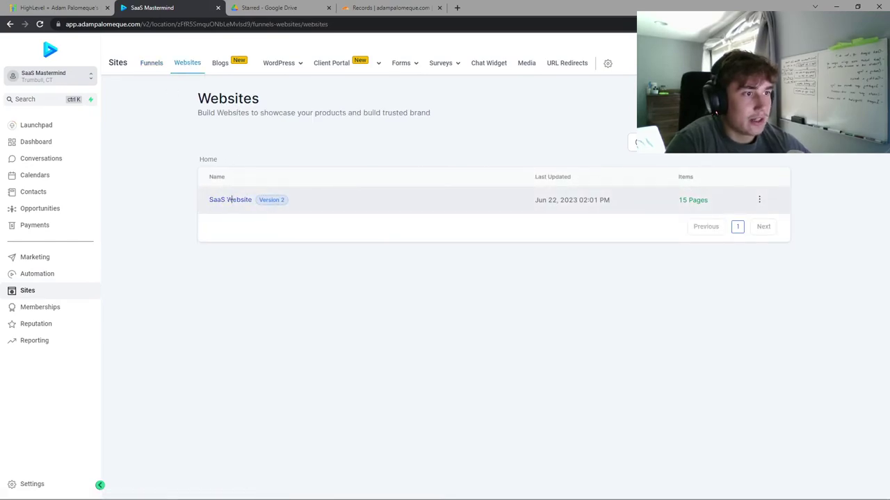
{"action": "left_click", "coordinate": [229, 200]}
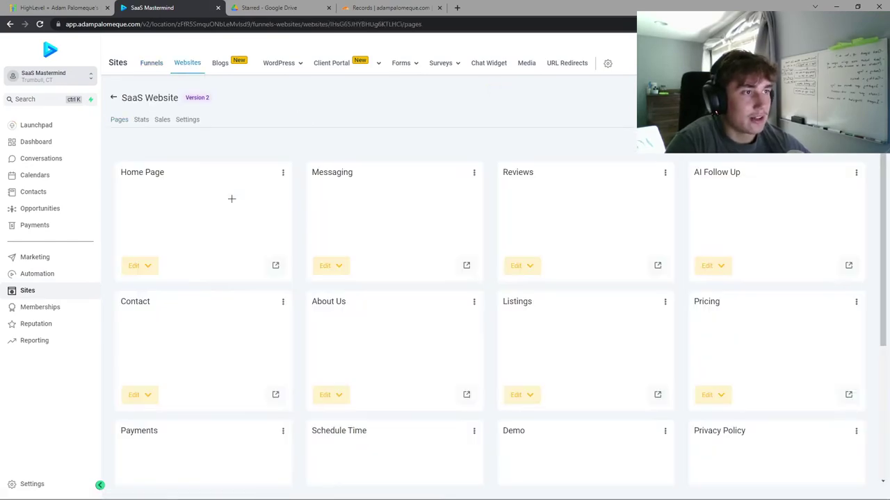
{"action": "left_click", "coordinate": [187, 120]}
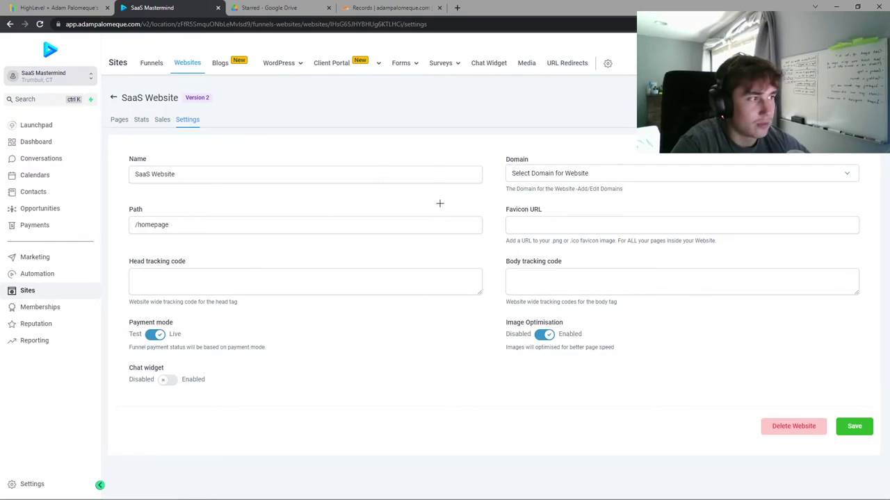
Step: Review the domains that can be assigned to the SaaS Website and close the choices without selecting one
{"action": "left_click", "coordinate": [548, 173]}
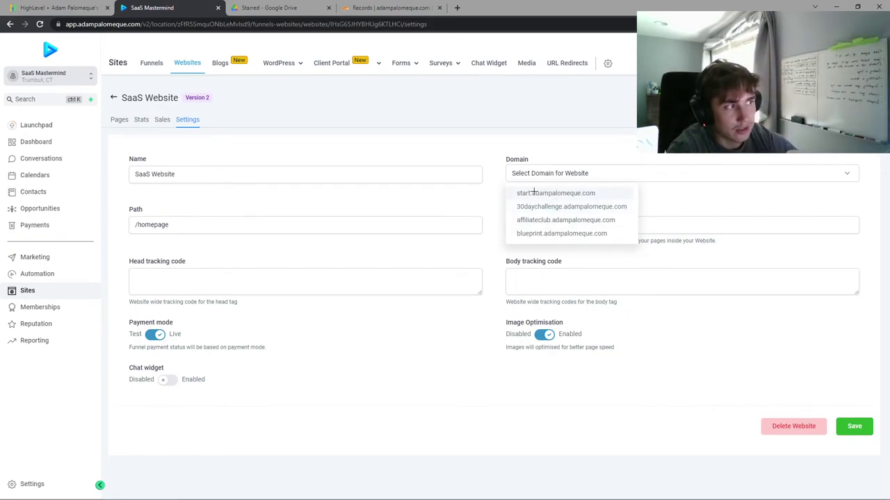
{"action": "left_click", "coordinate": [554, 175]}
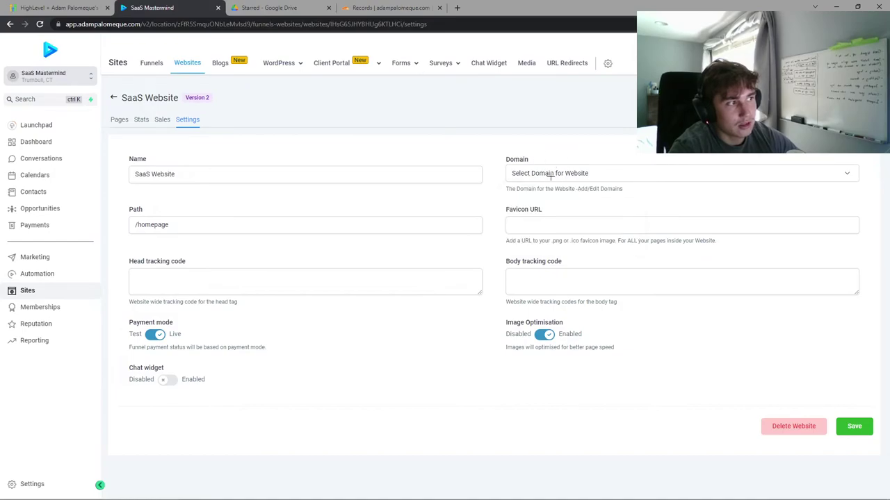
{"action": "left_click", "coordinate": [539, 171]}
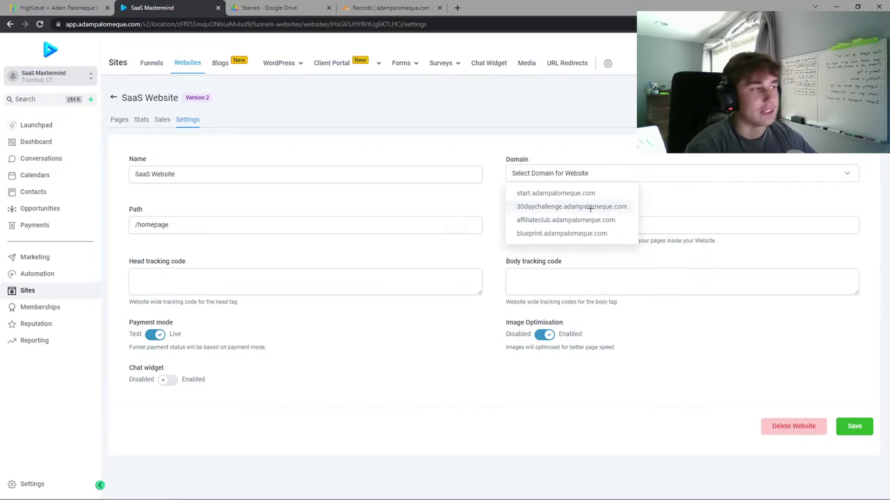
{"action": "left_click", "coordinate": [704, 349]}
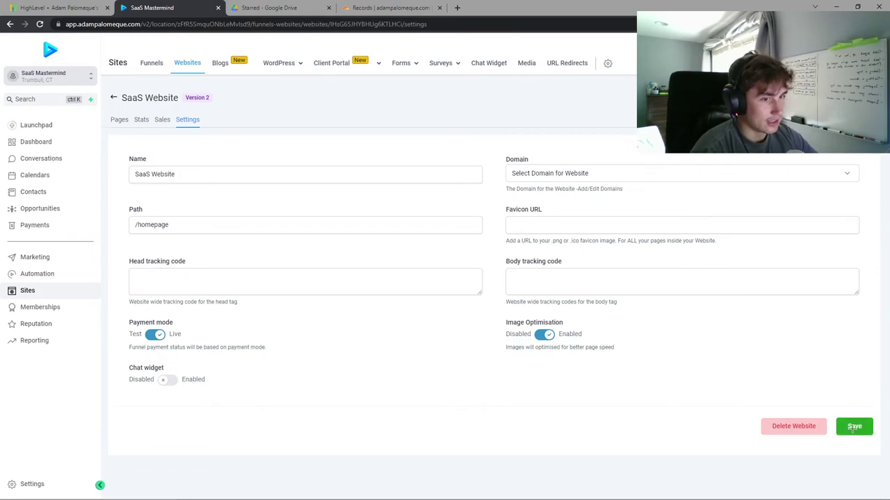
Step: Open the page list of the SaaS Website and look through its pages
{"action": "left_click", "coordinate": [119, 120]}
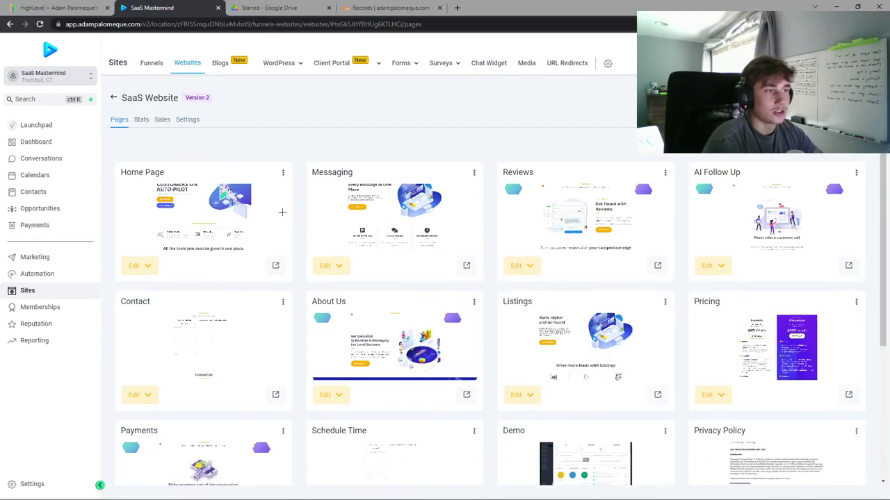
{"action": "scroll", "coordinate": [189, 202], "scroll_direction": "down", "scroll_amount": 1}
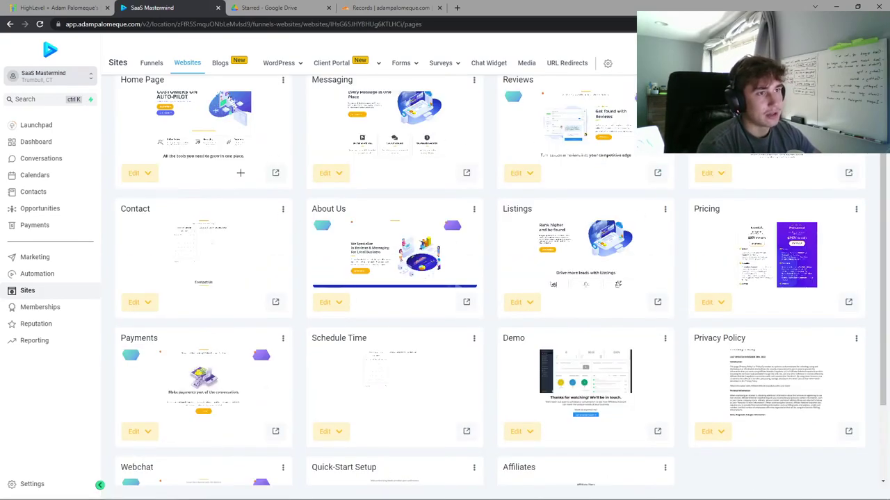
{"action": "scroll", "coordinate": [236, 150], "scroll_direction": "up", "scroll_amount": 1}
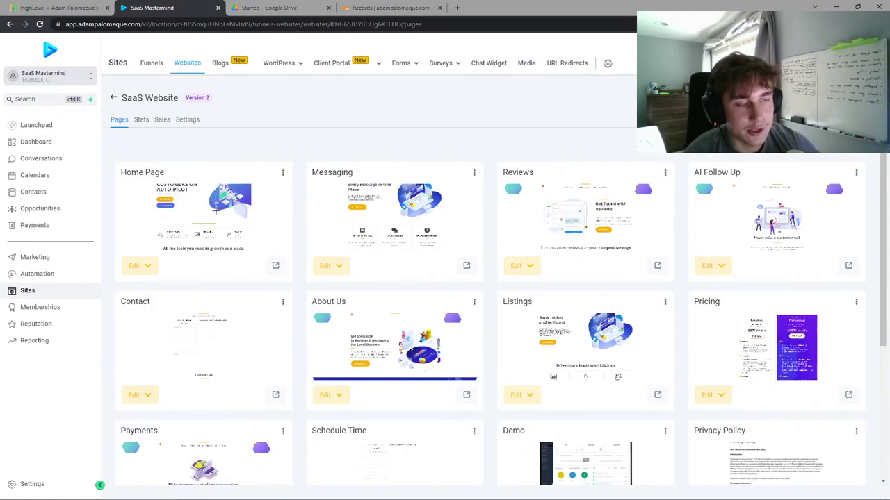
{"action": "left_click", "coordinate": [457, 7]}
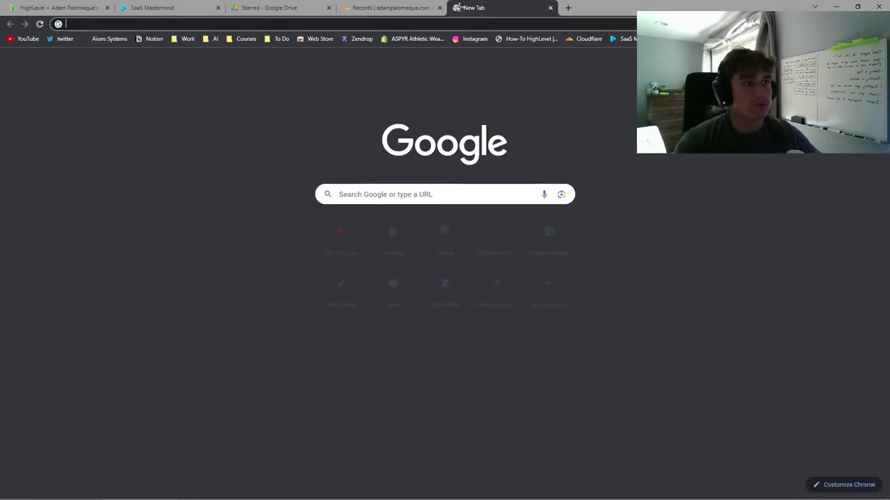
{"action": "left_click", "coordinate": [383, 23]}
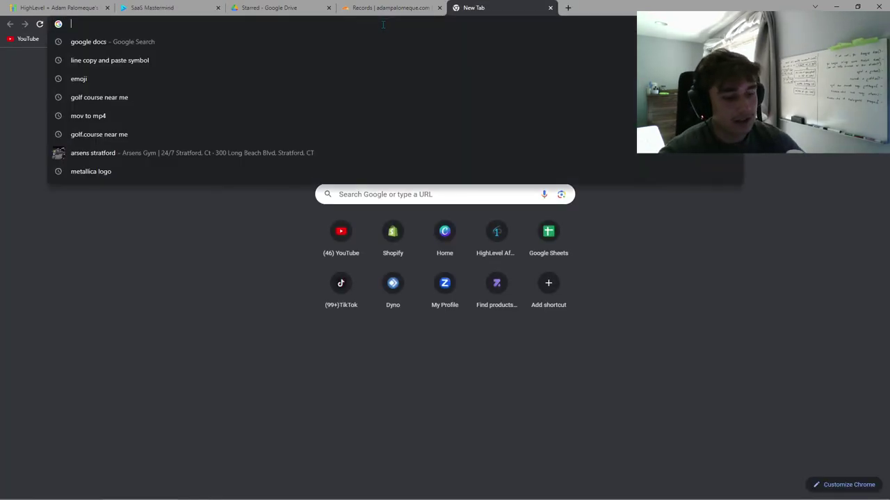
{"action": "left_click", "coordinate": [226, 323]}
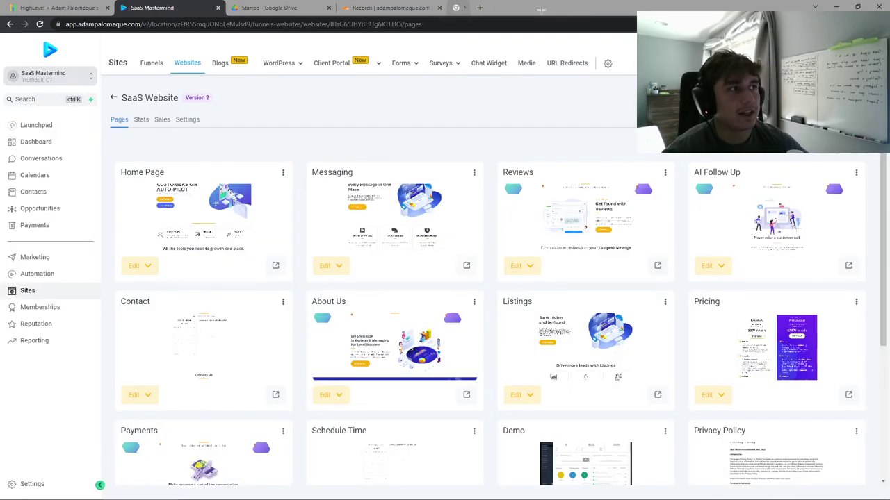
{"action": "left_click", "coordinate": [547, 7]}
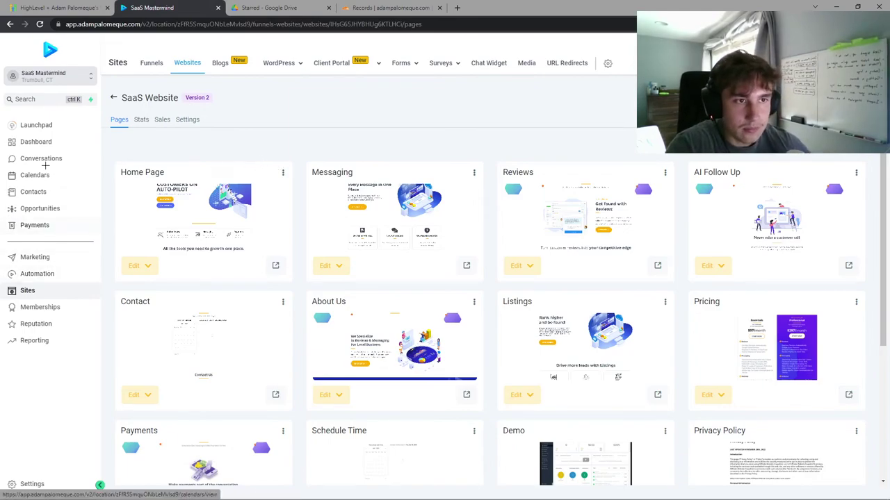
Step: View the sub-account's Launchpad, Dashboard and Conversations areas in turn
{"action": "left_click", "coordinate": [28, 126]}
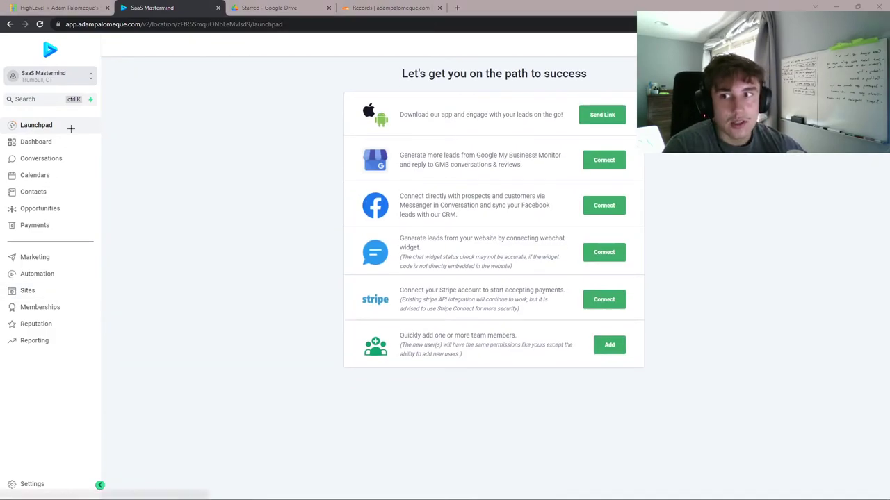
{"action": "left_click", "coordinate": [35, 141]}
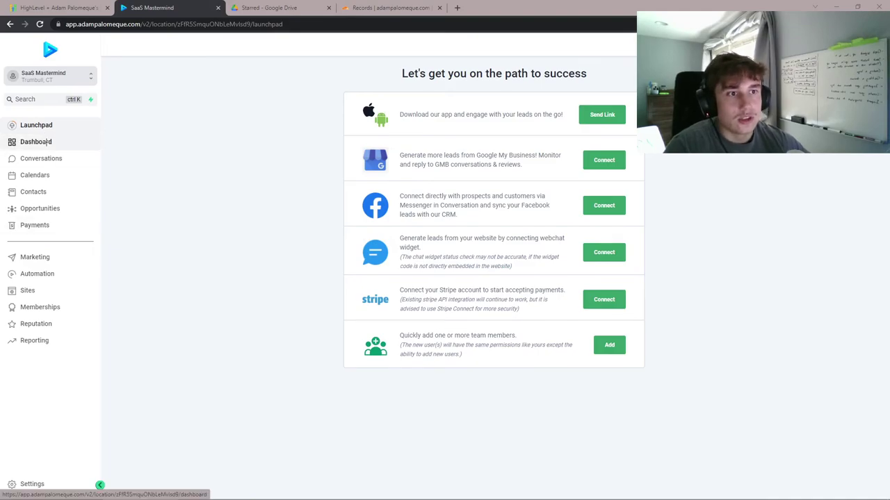
{"action": "left_click", "coordinate": [45, 161]}
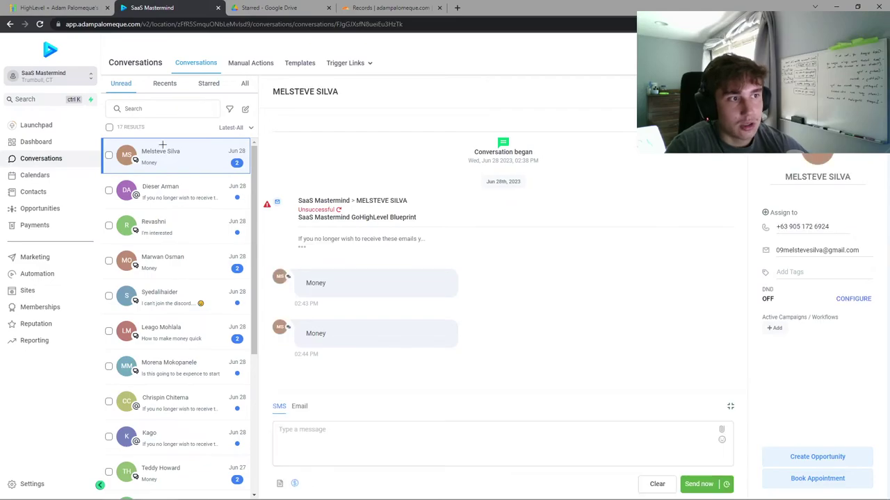
Step: View the sub-account's calendar, look through the contacts offered for booking an appointment, and close the booking form without booking
{"action": "left_click", "coordinate": [39, 176]}
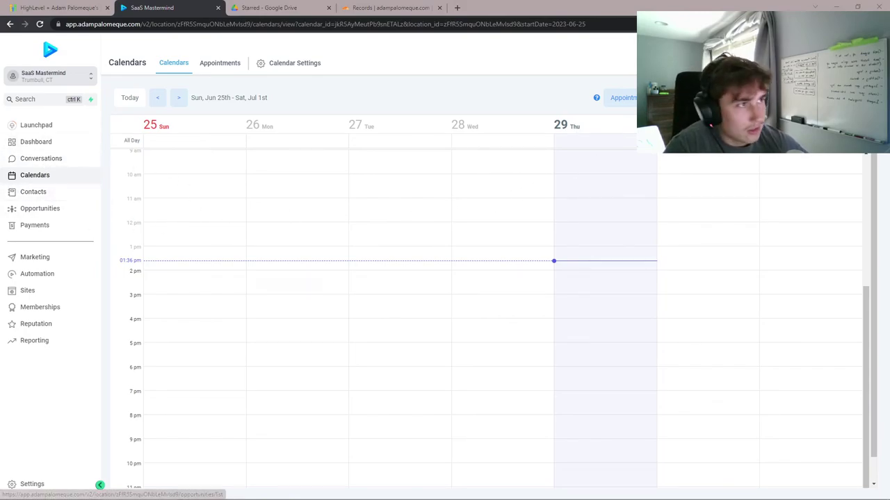
{"action": "left_click", "coordinate": [421, 189]}
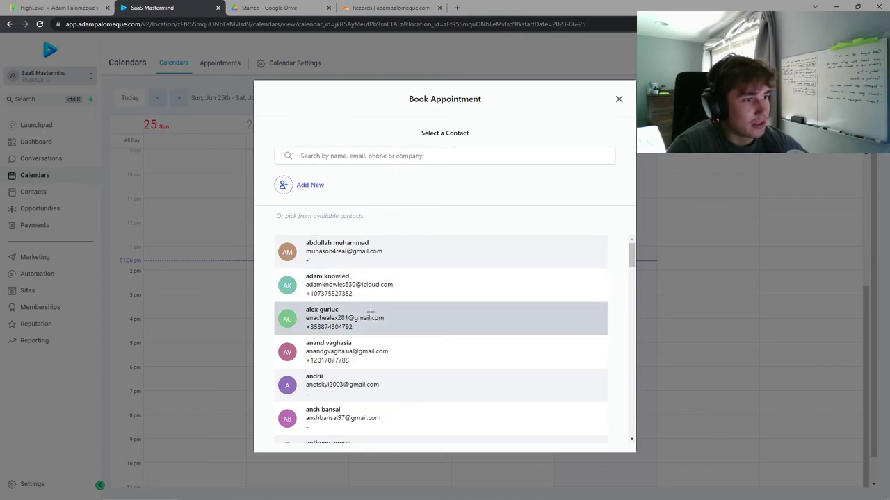
{"action": "scroll", "coordinate": [445, 250], "scroll_direction": "down", "scroll_amount": 8}
{"action": "scroll", "coordinate": [432, 267], "scroll_direction": "down", "scroll_amount": 5}
{"action": "left_click", "coordinate": [618, 99]}
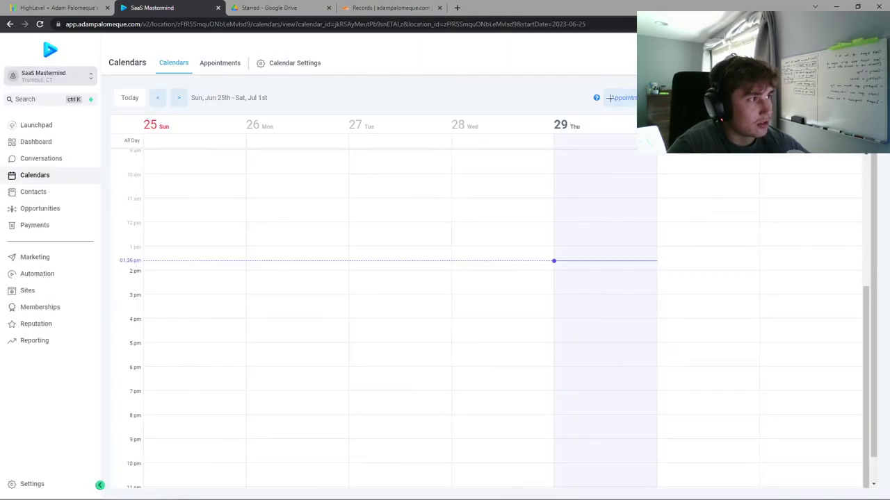
Step: View the contacts and the opportunities pipeline, review the new opportunity form and close it without creating one
{"action": "left_click", "coordinate": [34, 192]}
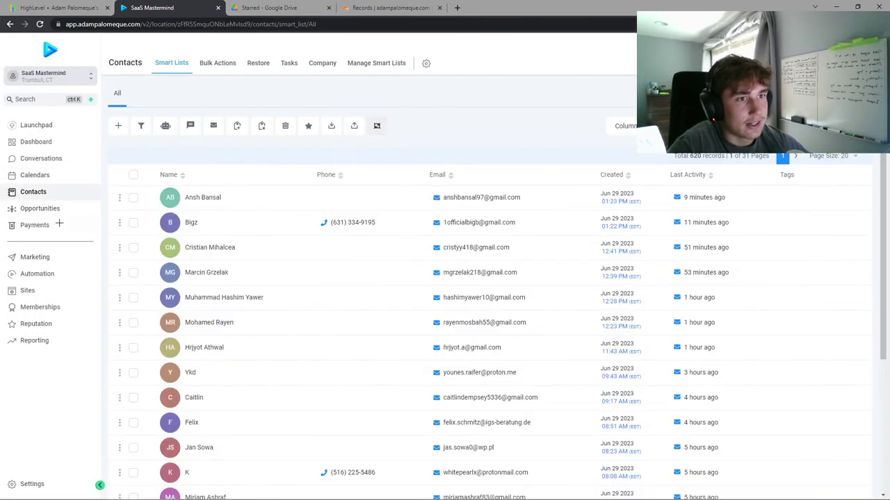
{"action": "left_click", "coordinate": [38, 210]}
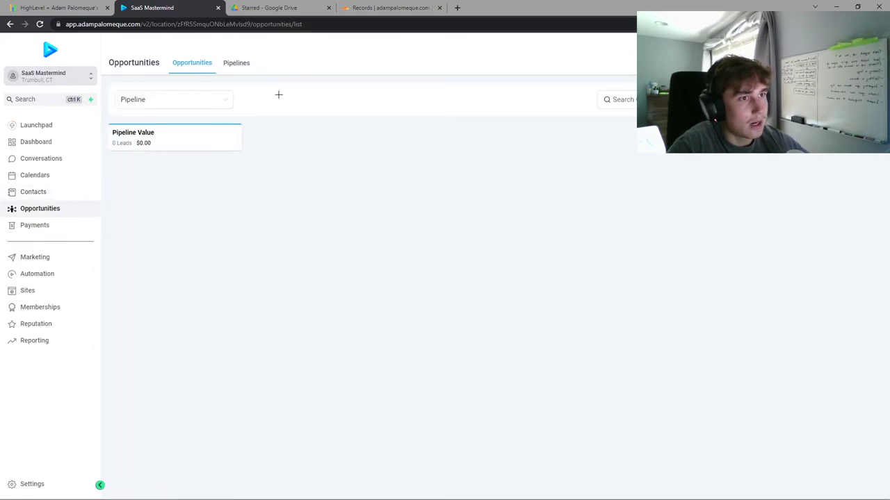
{"action": "left_click", "coordinate": [844, 100]}
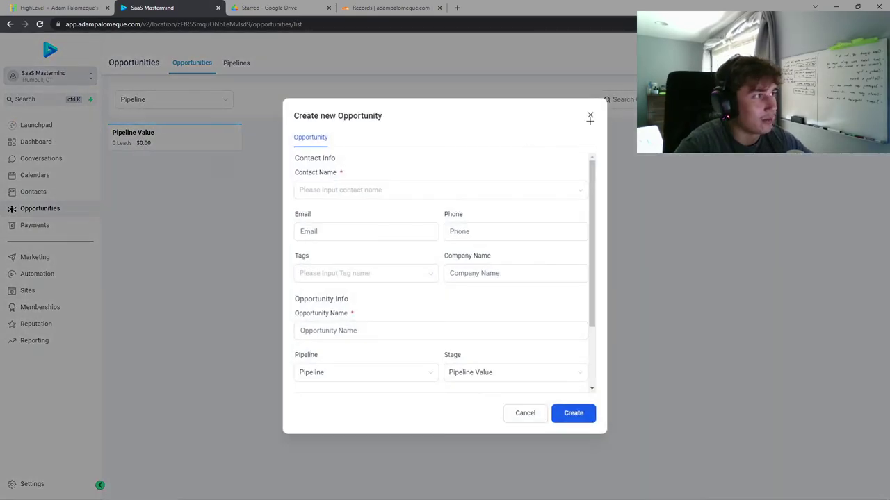
{"action": "scroll", "coordinate": [354, 255], "scroll_direction": "down", "scroll_amount": 2}
{"action": "left_click", "coordinate": [590, 115]}
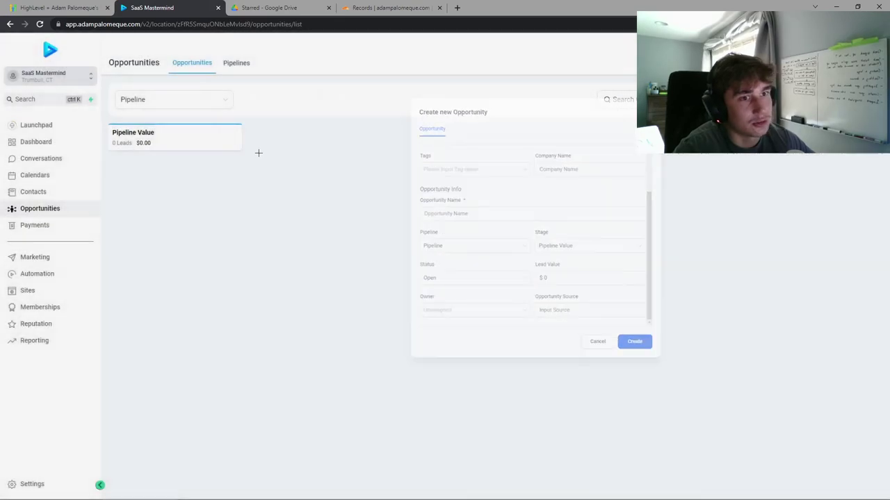
Step: Look through the invoices, orders, subscriptions, transactions and products under Payments, and review the product creation form
{"action": "left_click", "coordinate": [35, 224]}
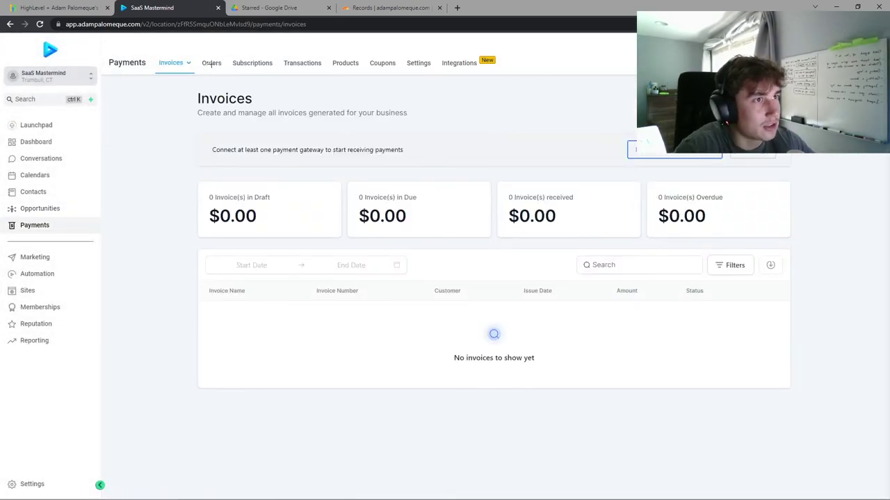
{"action": "left_click", "coordinate": [212, 63]}
{"action": "left_click", "coordinate": [245, 63]}
{"action": "left_click", "coordinate": [302, 63]}
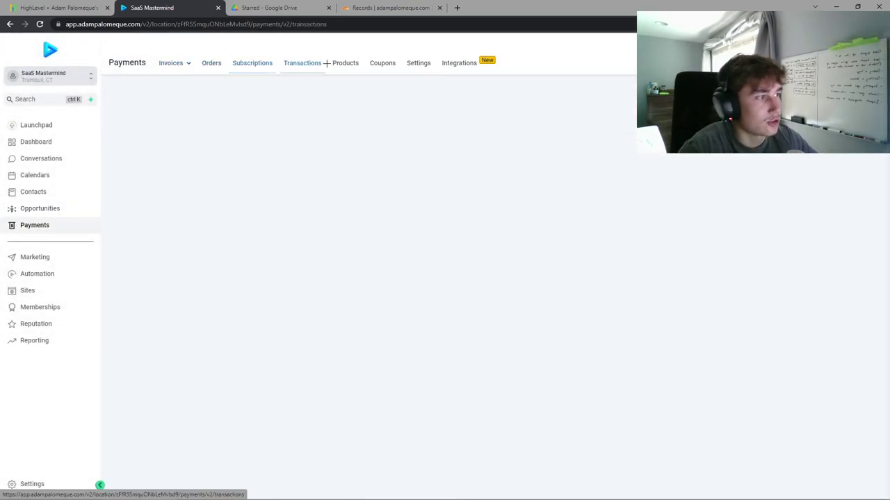
{"action": "left_click", "coordinate": [346, 62]}
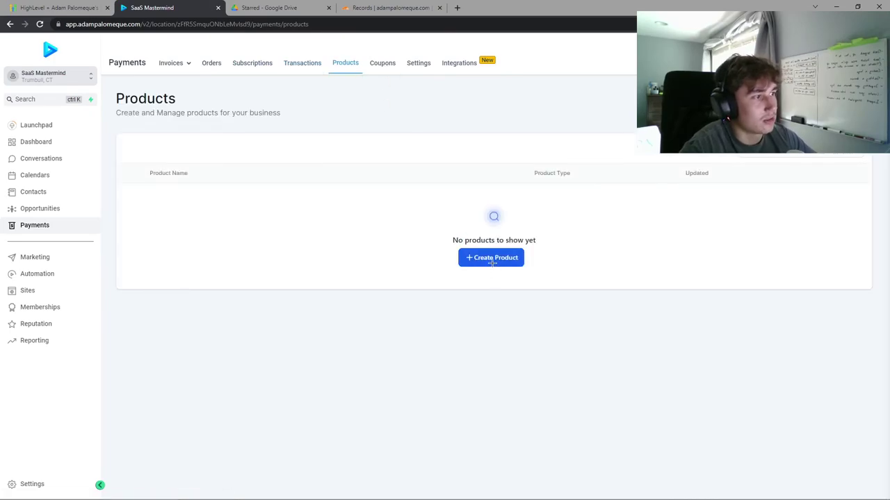
{"action": "left_click", "coordinate": [492, 262]}
{"action": "scroll", "coordinate": [404, 233], "scroll_direction": "down", "scroll_amount": 2}
{"action": "scroll", "coordinate": [278, 292], "scroll_direction": "up", "scroll_amount": 2}
Step: View the marketing social planner, the email campaigns and the list of automation workflows
{"action": "left_click", "coordinate": [35, 257]}
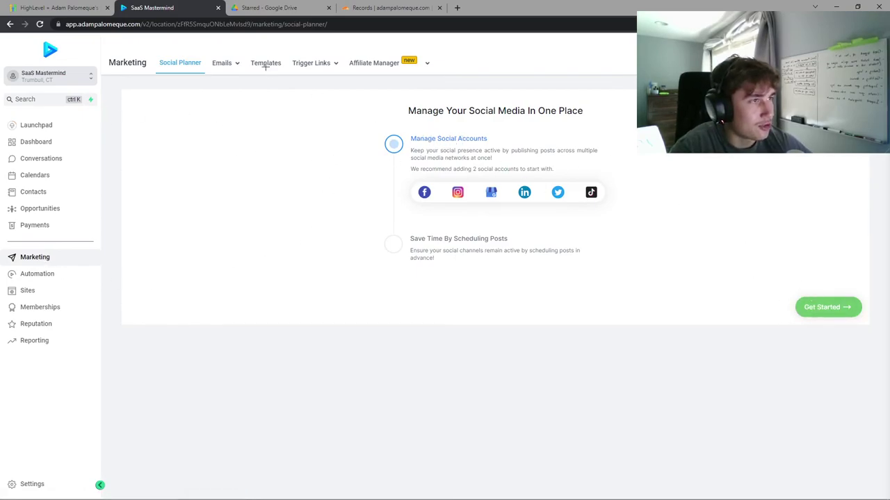
{"action": "mouse_move", "coordinate": [226, 64]}
{"action": "left_click", "coordinate": [209, 80]}
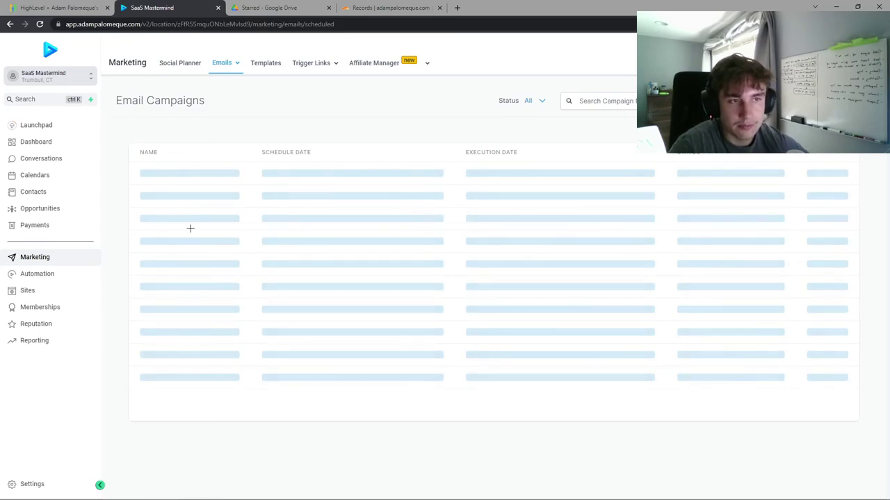
{"action": "left_click", "coordinate": [47, 274]}
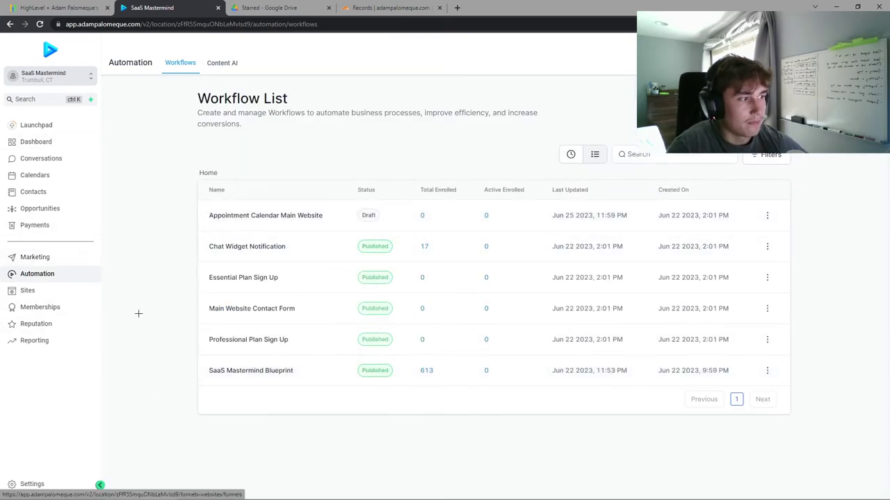
Step: Return to the SaaS Website under the sub-account's sites and open its Home Page in the page builder
{"action": "left_click", "coordinate": [28, 291]}
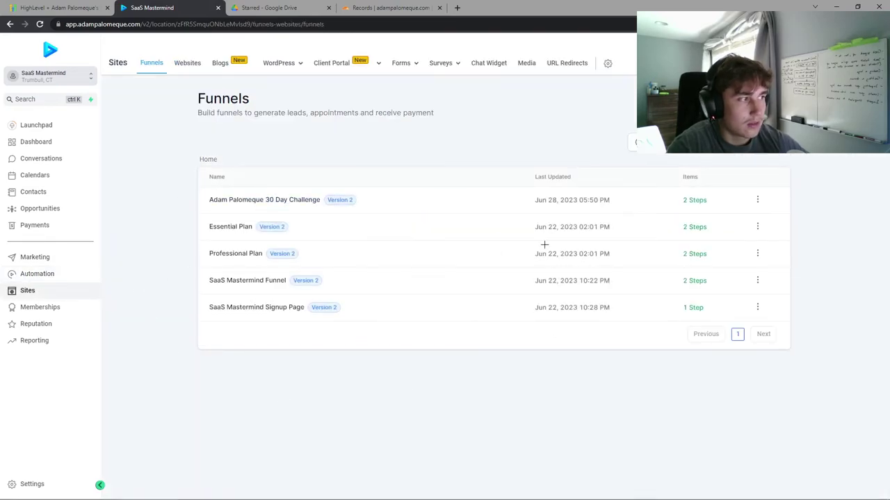
{"action": "left_click", "coordinate": [189, 63]}
{"action": "left_click", "coordinate": [239, 200]}
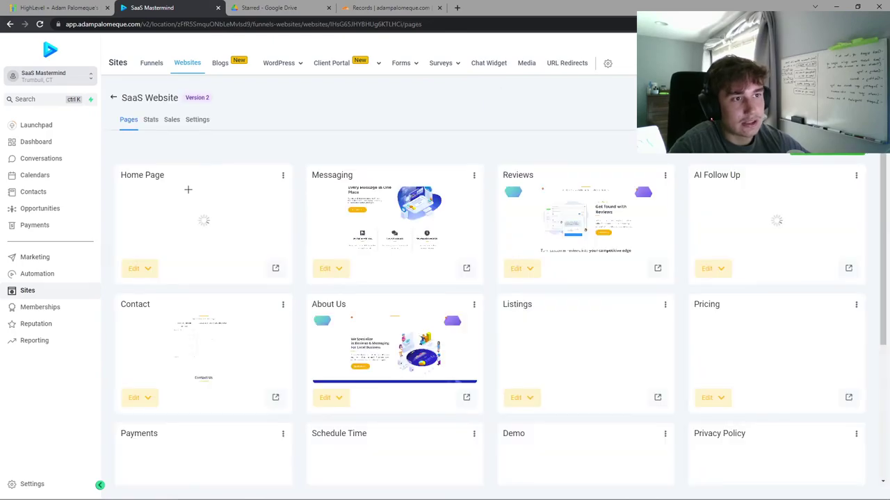
{"action": "left_click", "coordinate": [186, 210]}
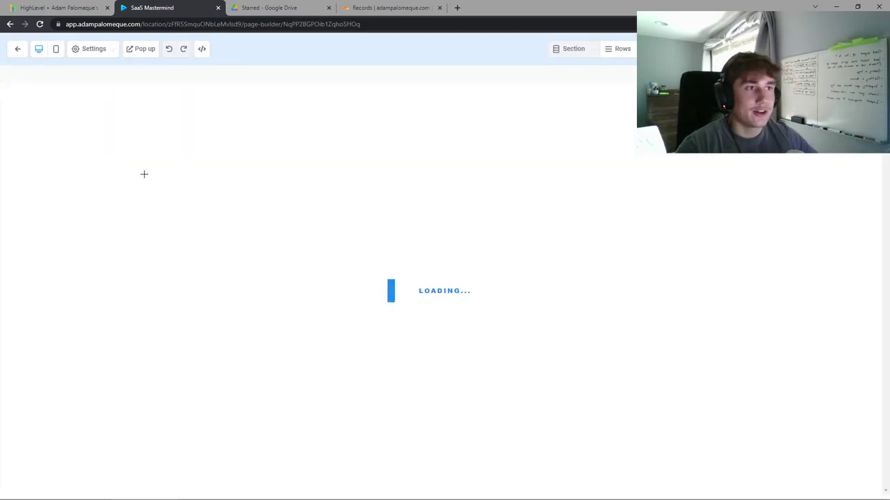
Step: Examine the Home Page navigation menu's settings down to the brand logo options, and leave the page builder without changes
{"action": "left_click", "coordinate": [313, 98]}
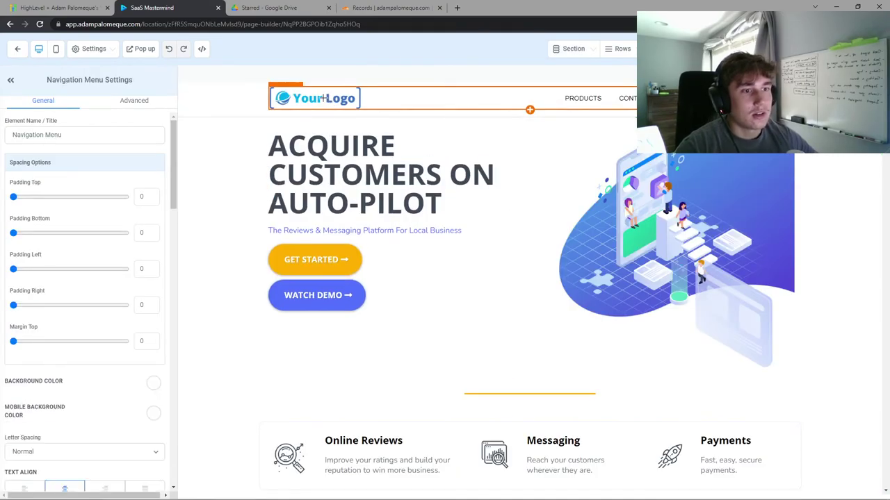
{"action": "scroll", "coordinate": [157, 280], "scroll_direction": "down", "scroll_amount": 2}
{"action": "scroll", "coordinate": [139, 313], "scroll_direction": "down", "scroll_amount": 10}
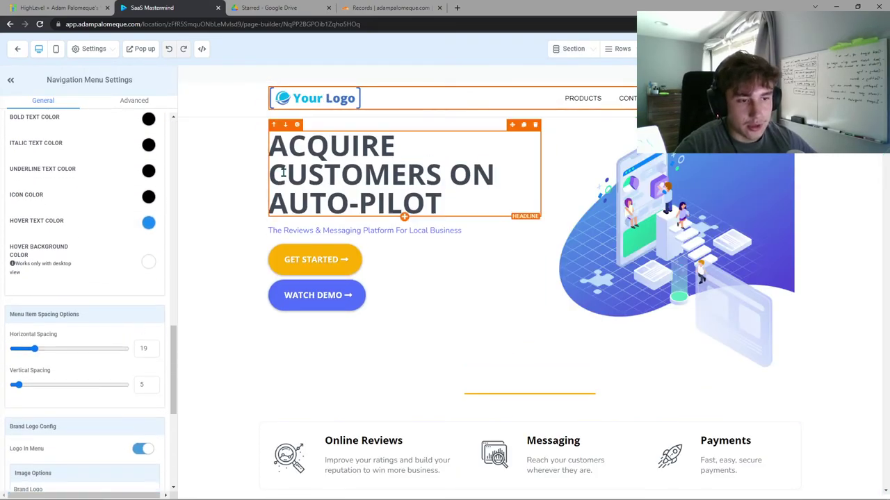
{"action": "scroll", "coordinate": [339, 96], "scroll_direction": "down", "scroll_amount": 5}
{"action": "scroll", "coordinate": [100, 345], "scroll_direction": "down", "scroll_amount": 4}
{"action": "scroll", "coordinate": [105, 313], "scroll_direction": "up", "scroll_amount": 1}
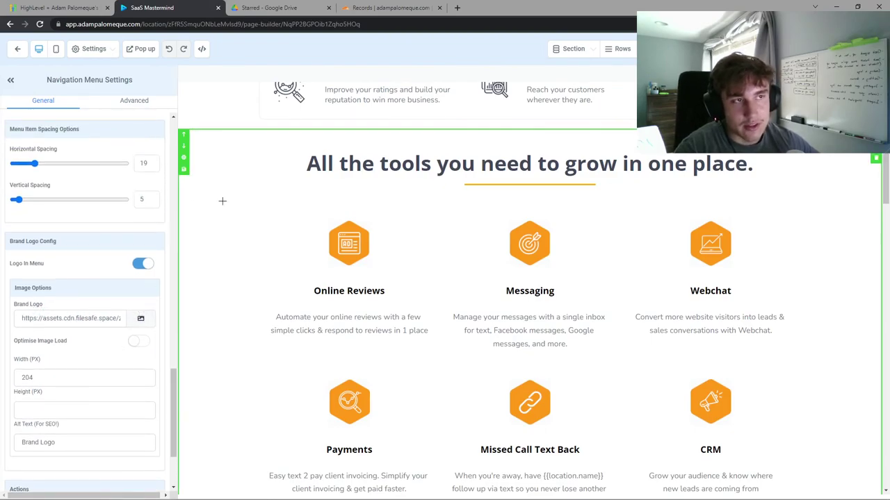
{"action": "scroll", "coordinate": [193, 192], "scroll_direction": "up", "scroll_amount": 5}
{"action": "left_click", "coordinate": [15, 50]}
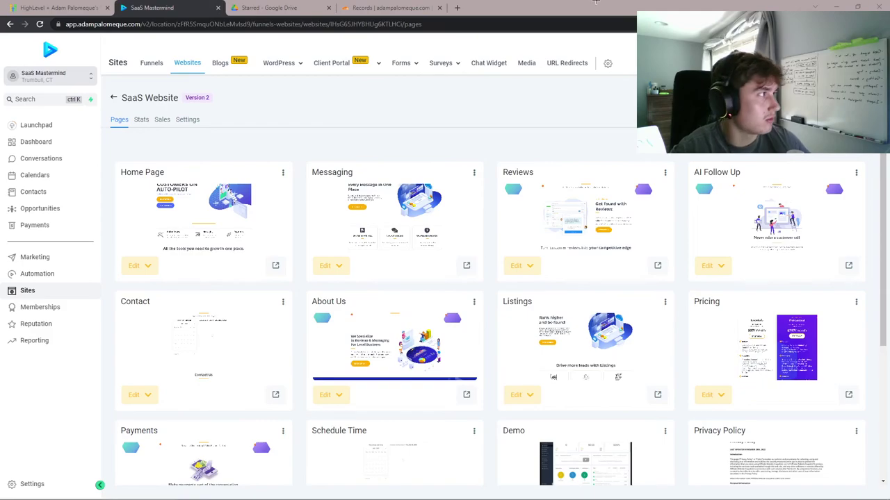
{"action": "left_click", "coordinate": [457, 8]}
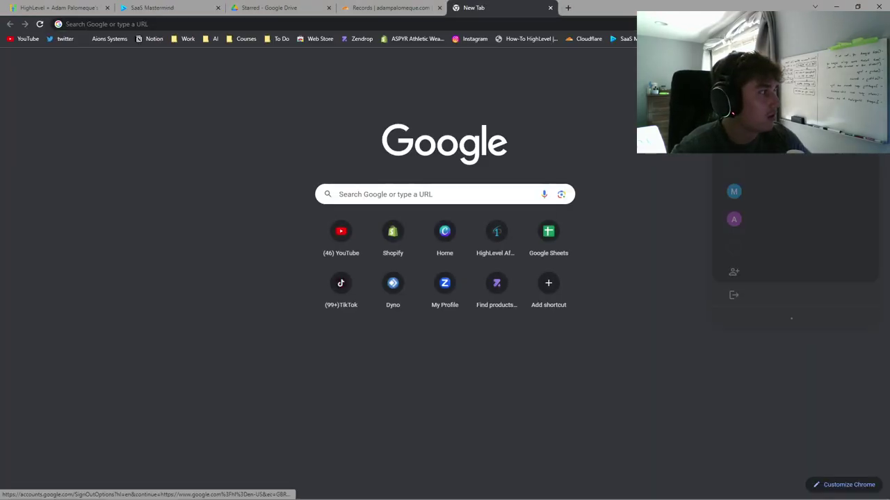
{"action": "left_click", "coordinate": [867, 57]}
{"action": "key", "text": "Escape"}
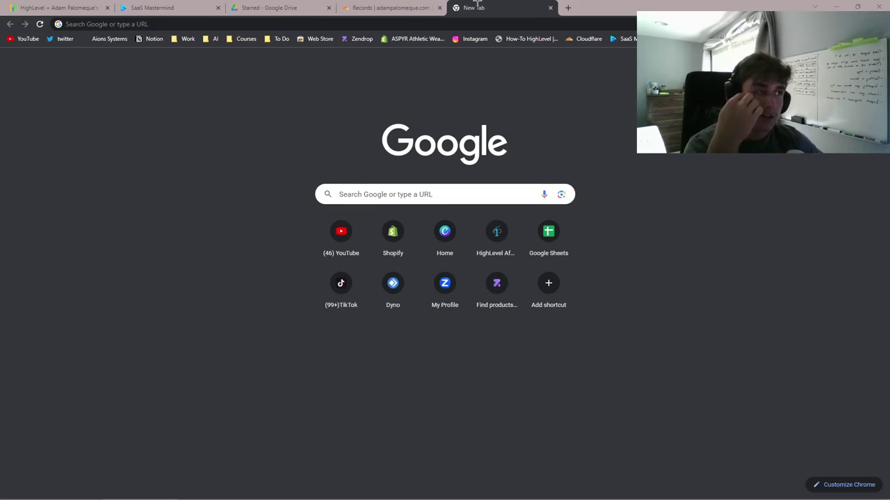
{"action": "left_click", "coordinate": [548, 8]}
{"action": "left_click", "coordinate": [549, 9]}
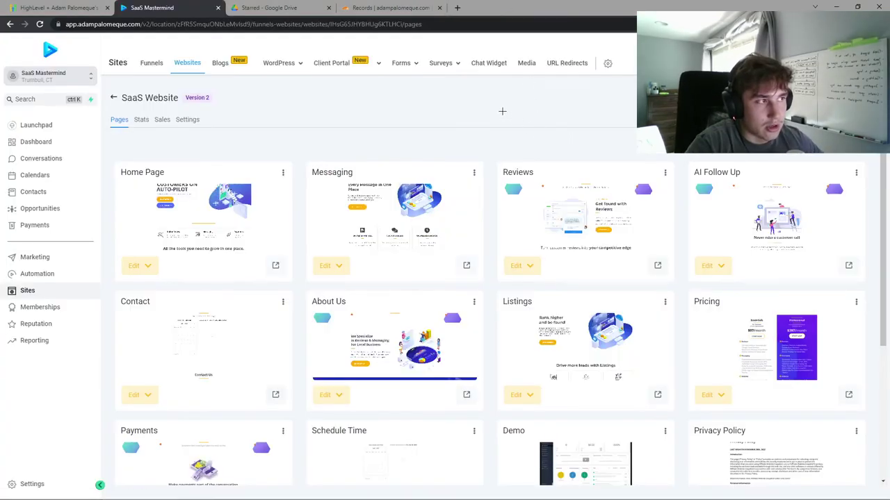